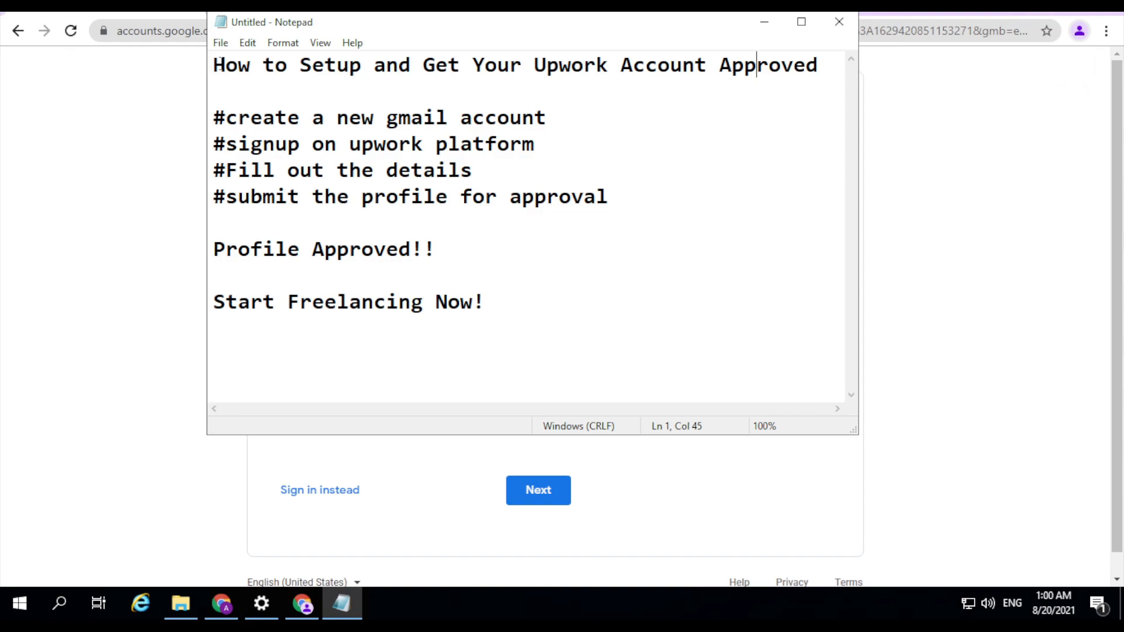
Reload the Google signup page and enter the account holder's first and last name.
click(214, 65)
click(115, 126)
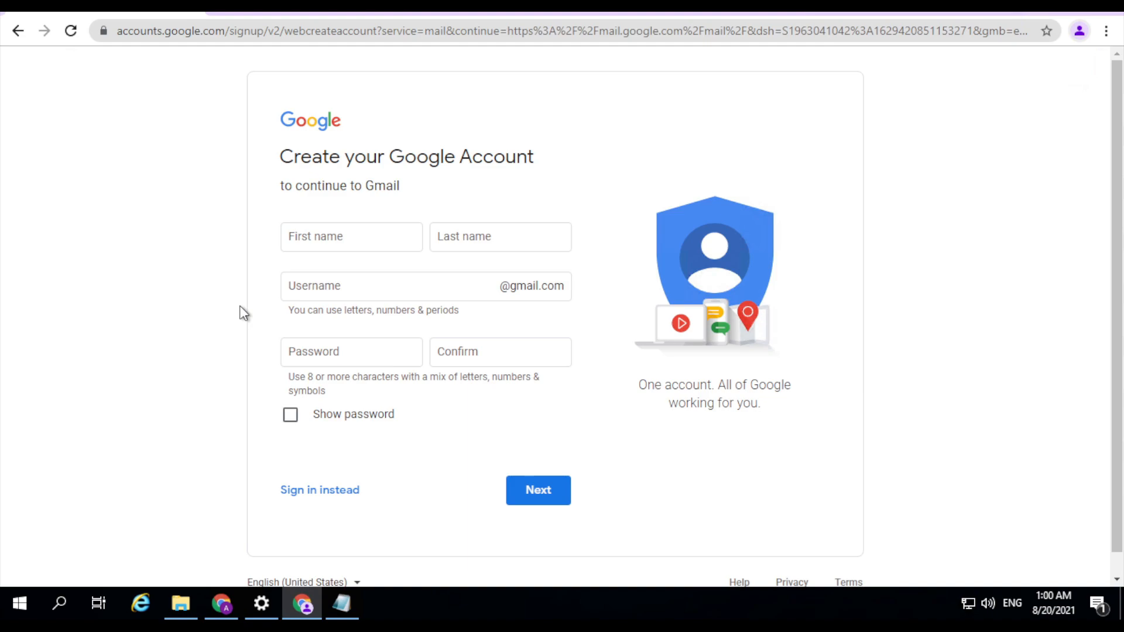
click(72, 32)
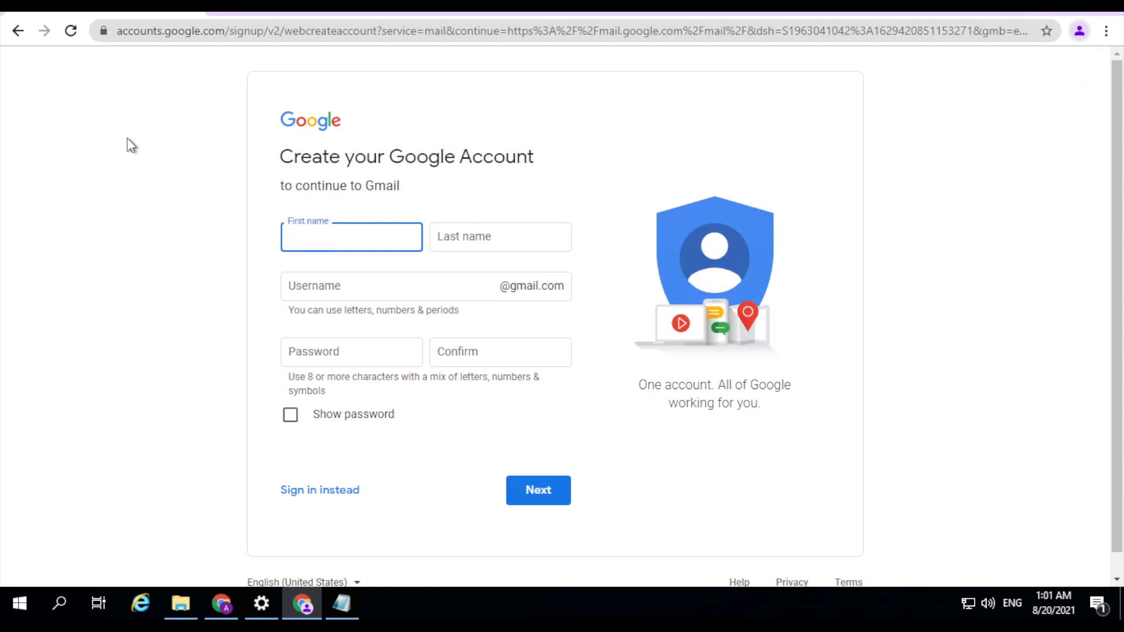
key(Tab)
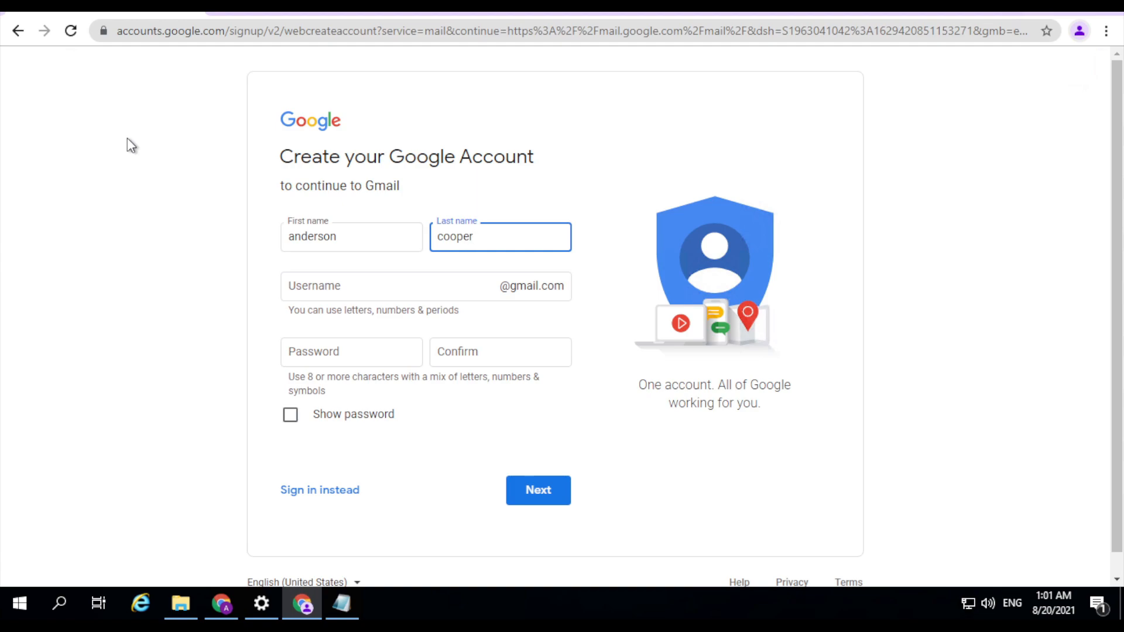
click(593, 272)
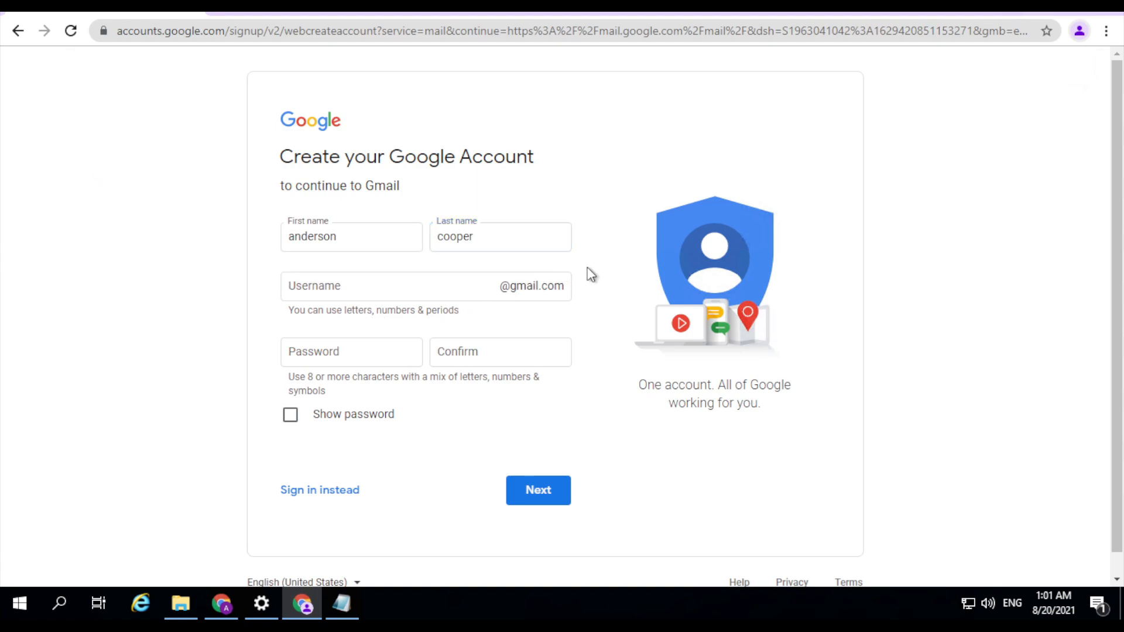
Enter a username and add digits to it after the first choice is rejected.
click(410, 290)
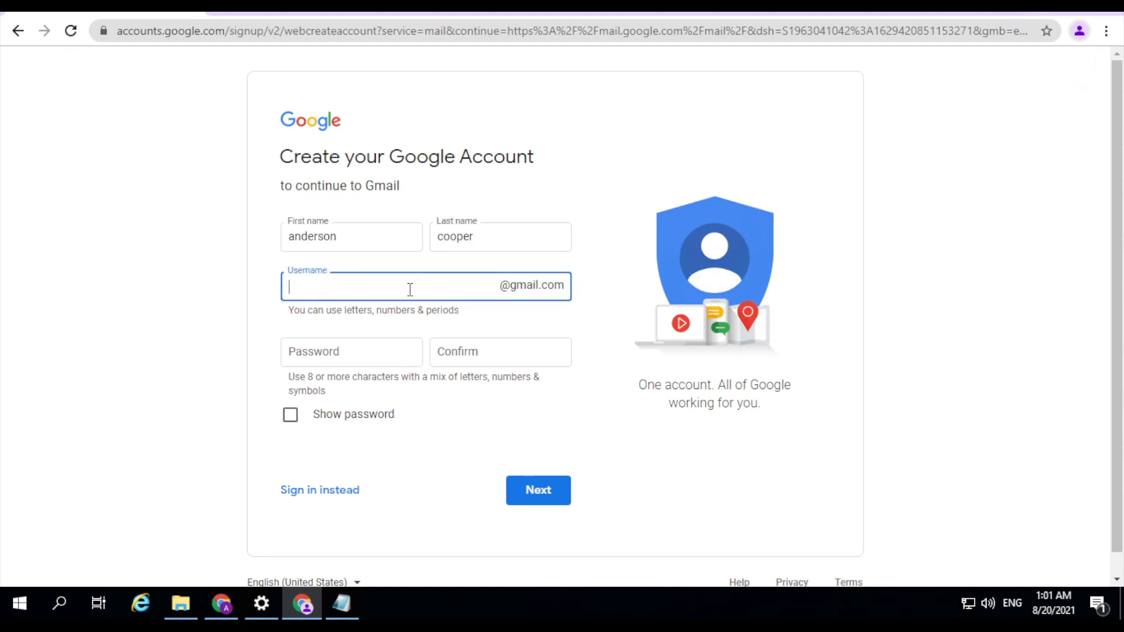
click(391, 356)
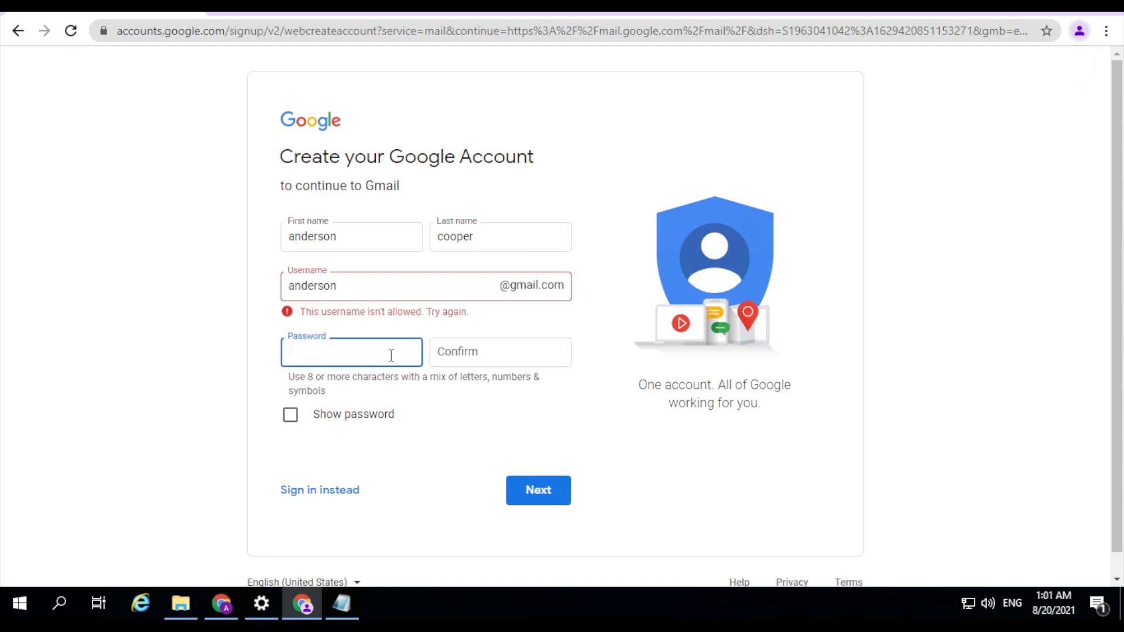
click(384, 286)
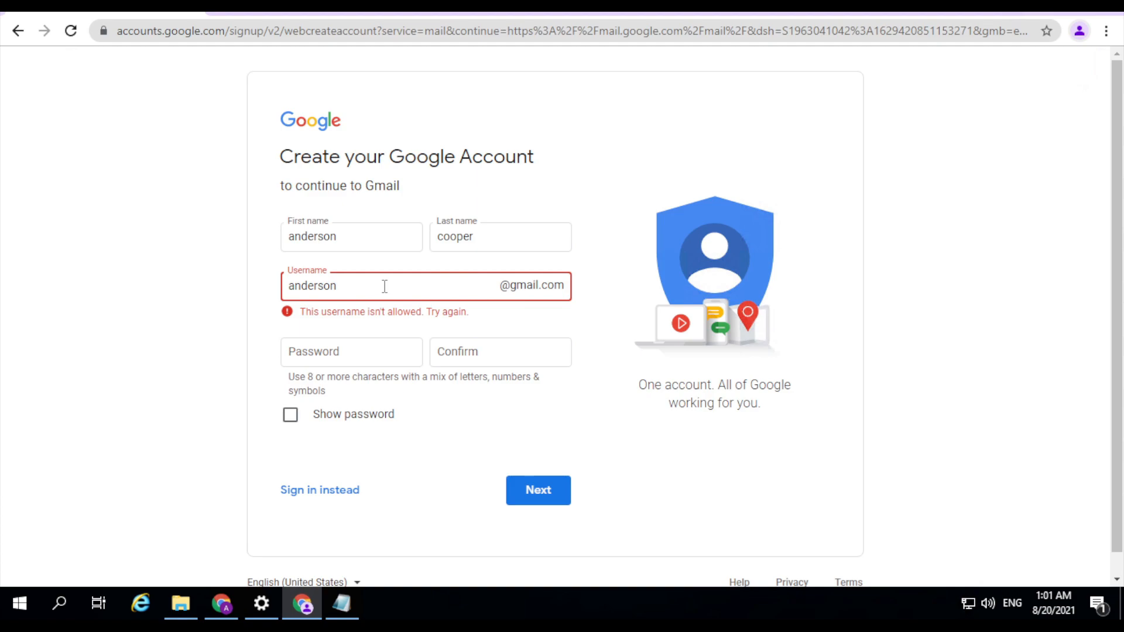
text(234)
click(467, 321)
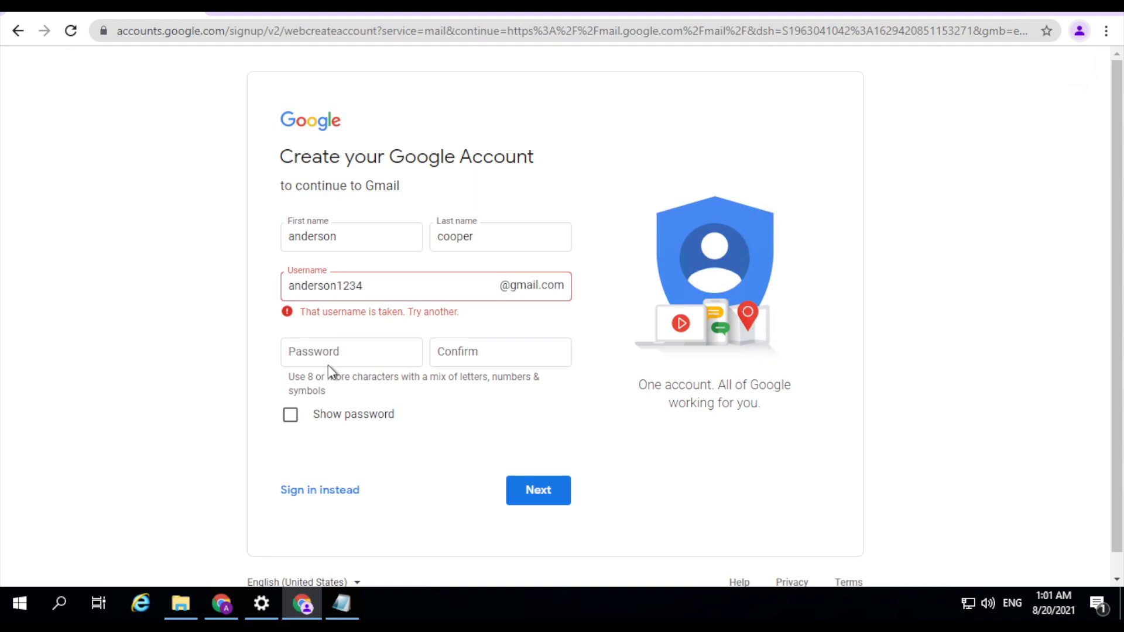
Keep revising the username's ending until Google accepts an available one.
click(376, 282)
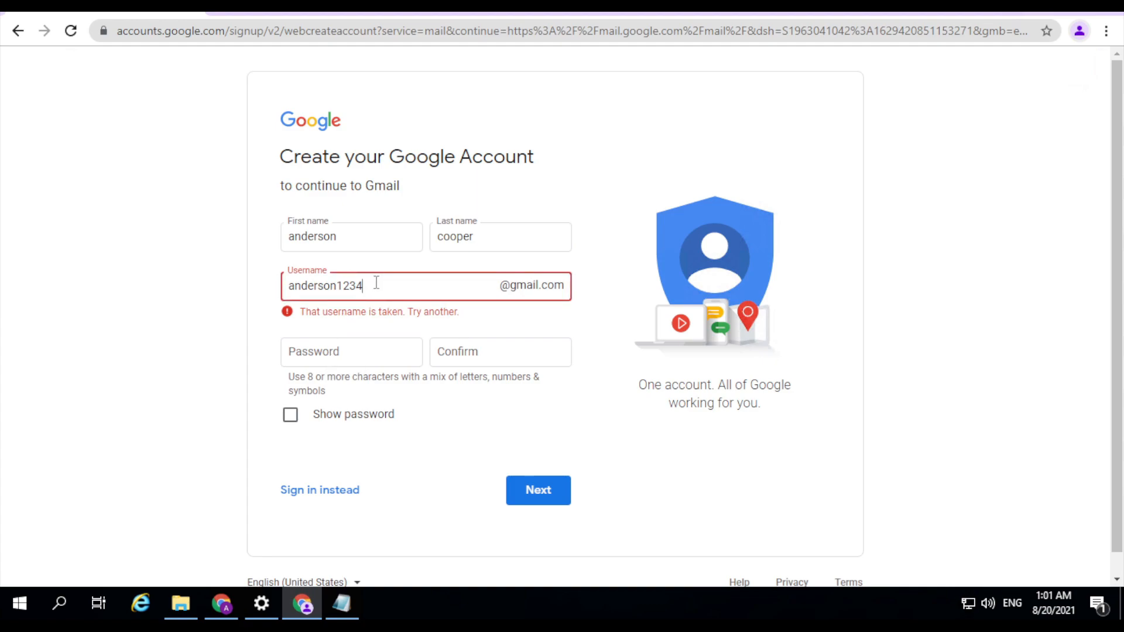
key(BackSpace)
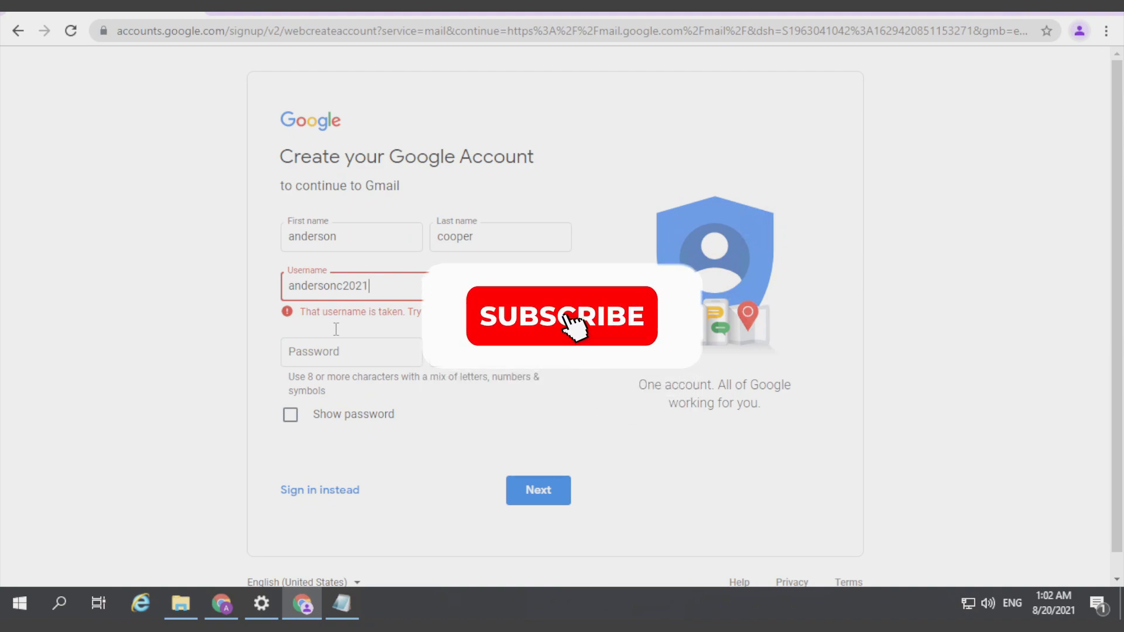
click(327, 353)
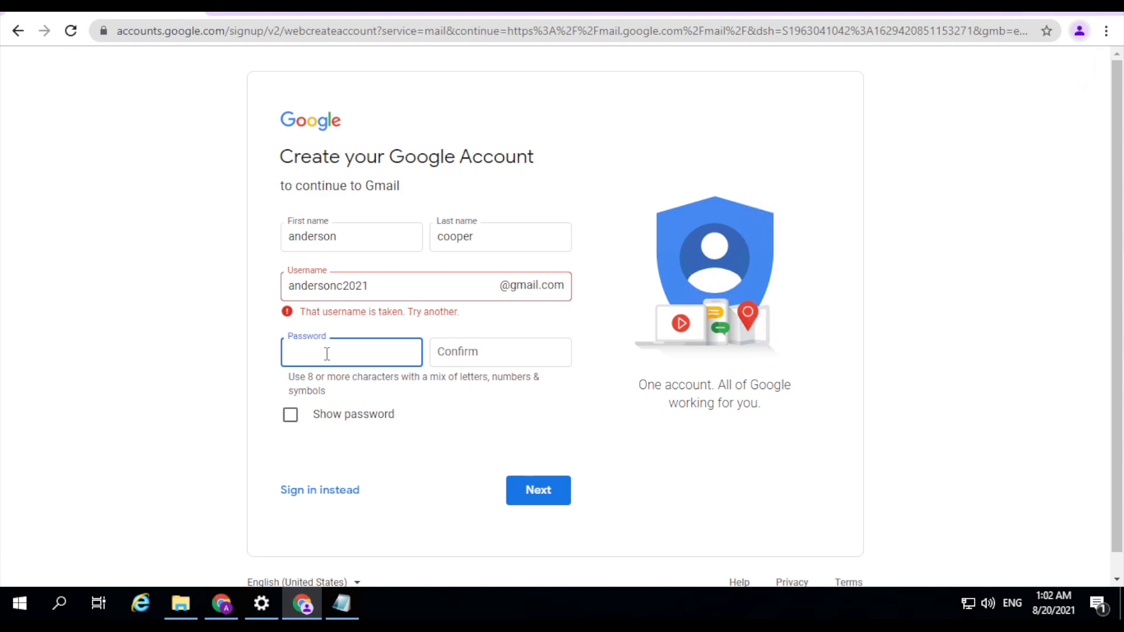
click(377, 290)
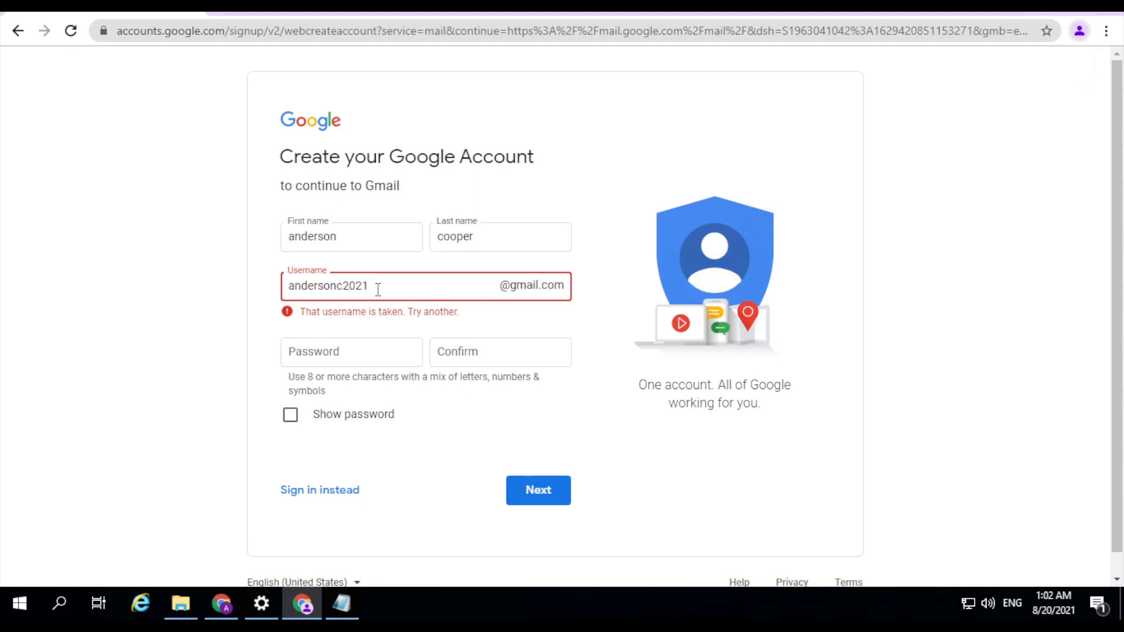
key(BackSpace)
key(BackSpace)
key(BackSpace)
key(BackSpace)
Enter the password, confirm it, and submit the account details.
click(359, 356)
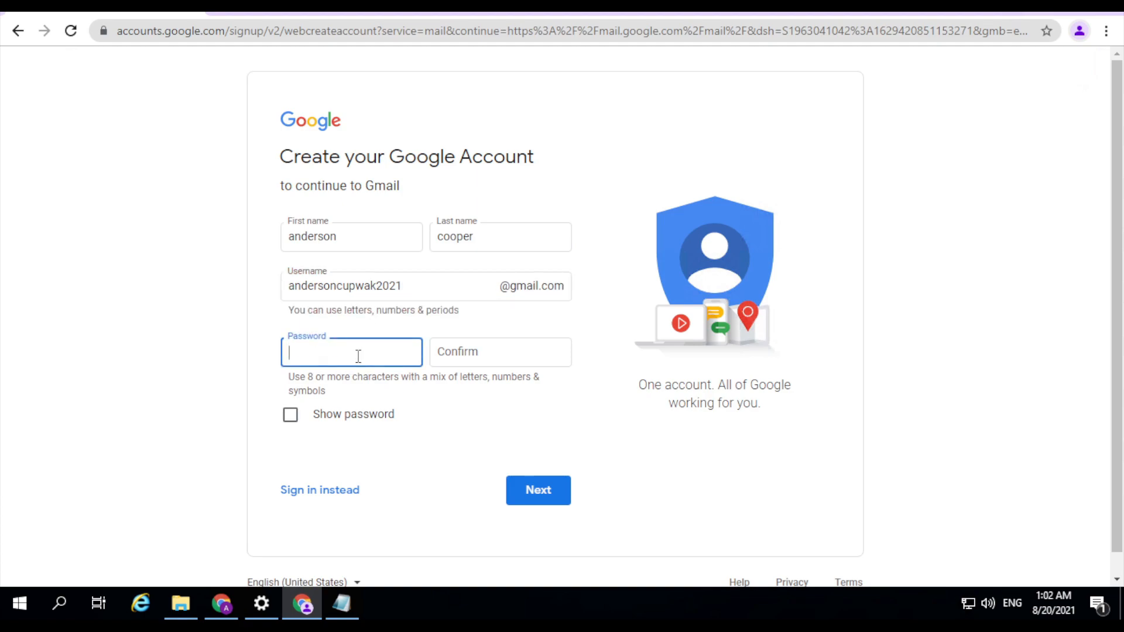
text(•••••••••)
key(Tab)
text(••••••)
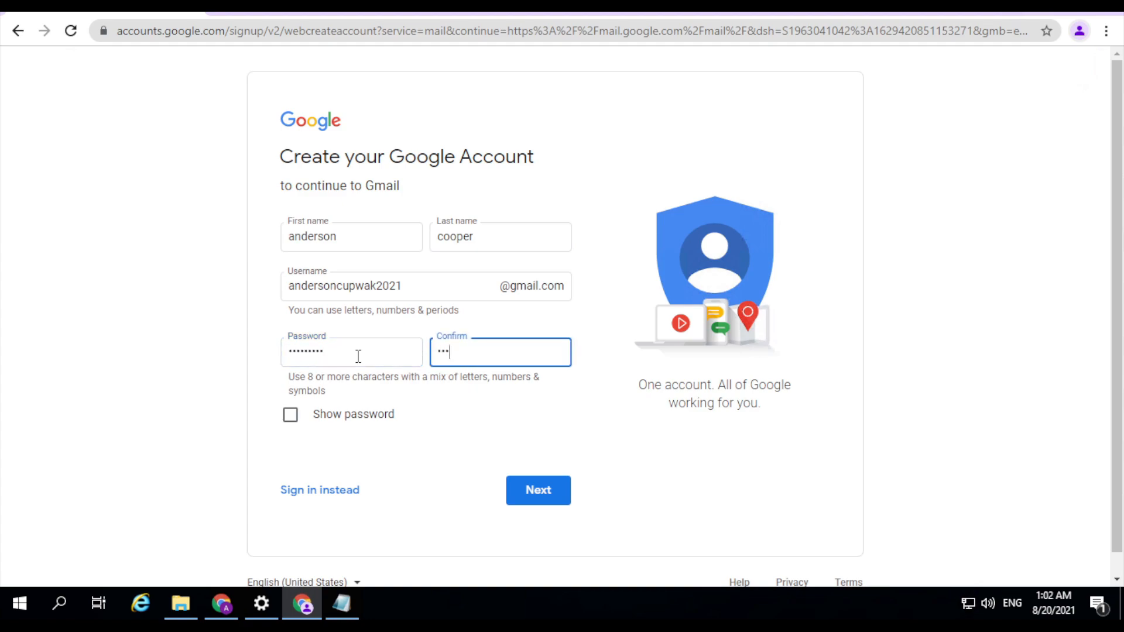
text(•••)
click(545, 495)
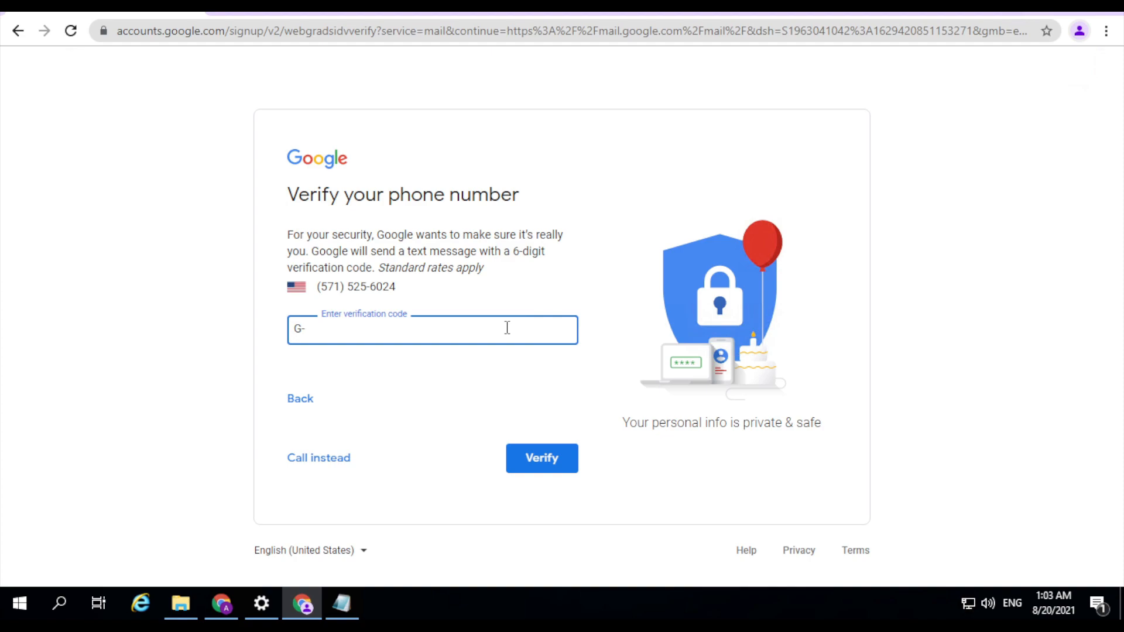
Paste the texted verification code, correct it, and verify it successfully.
key(ctrl+v)
click(553, 463)
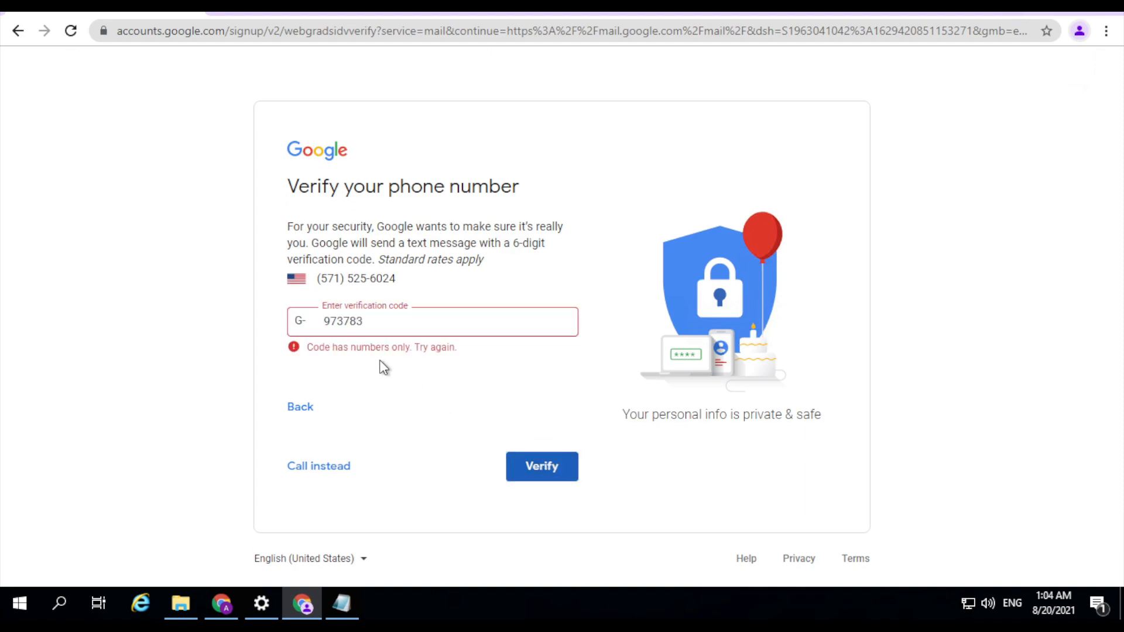
click(324, 322)
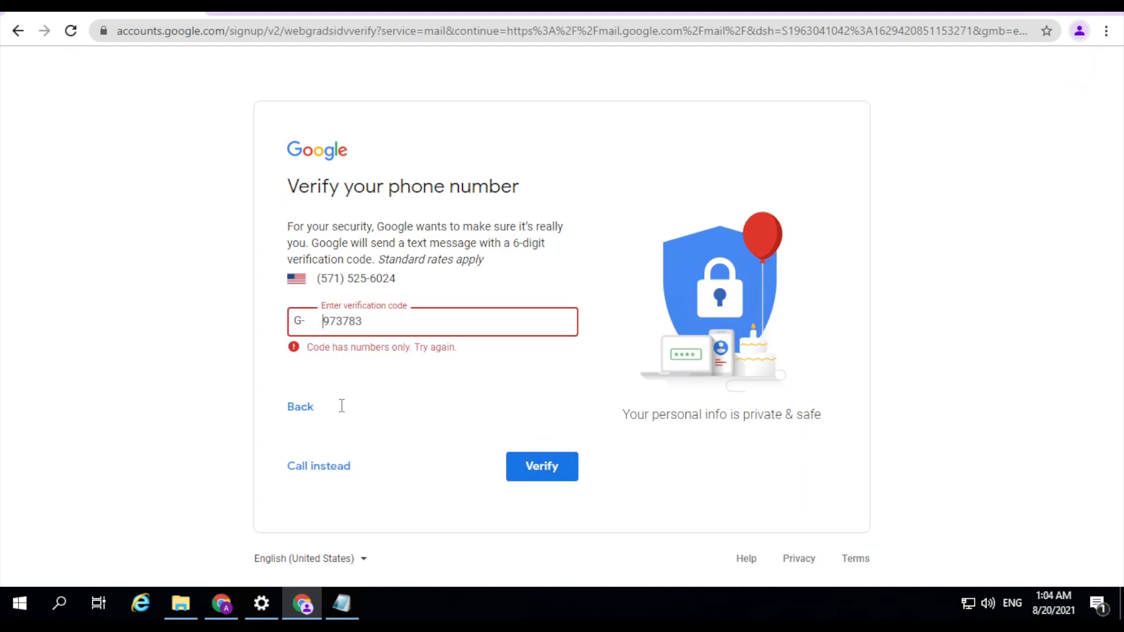
click(409, 324)
click(519, 468)
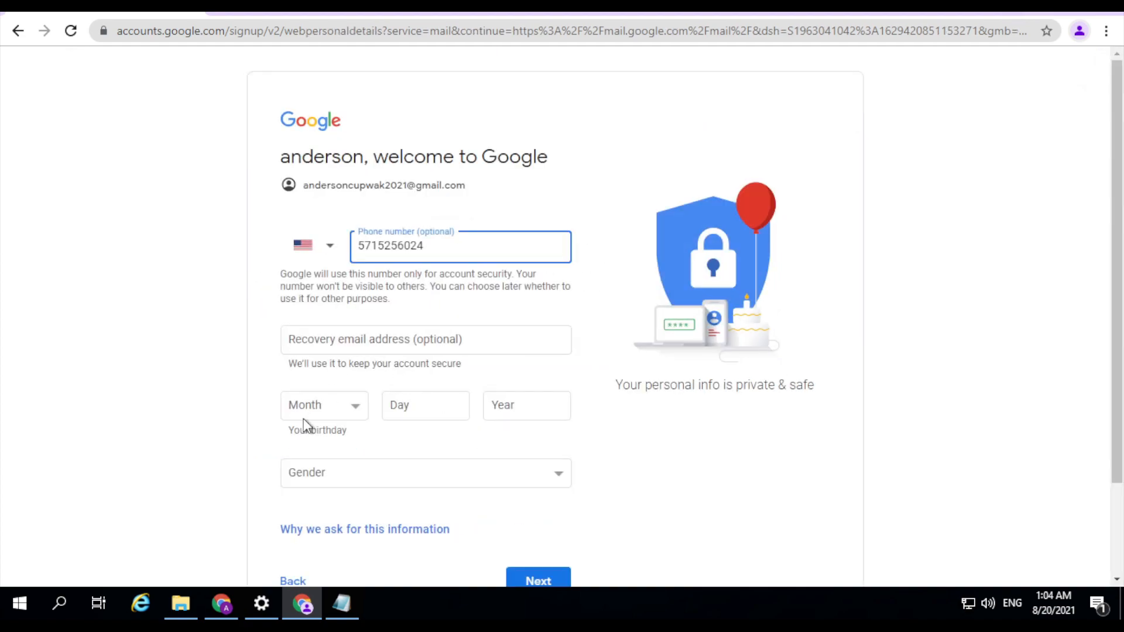
Fill in a January birth date with its year and Male as gender, then continue.
click(358, 409)
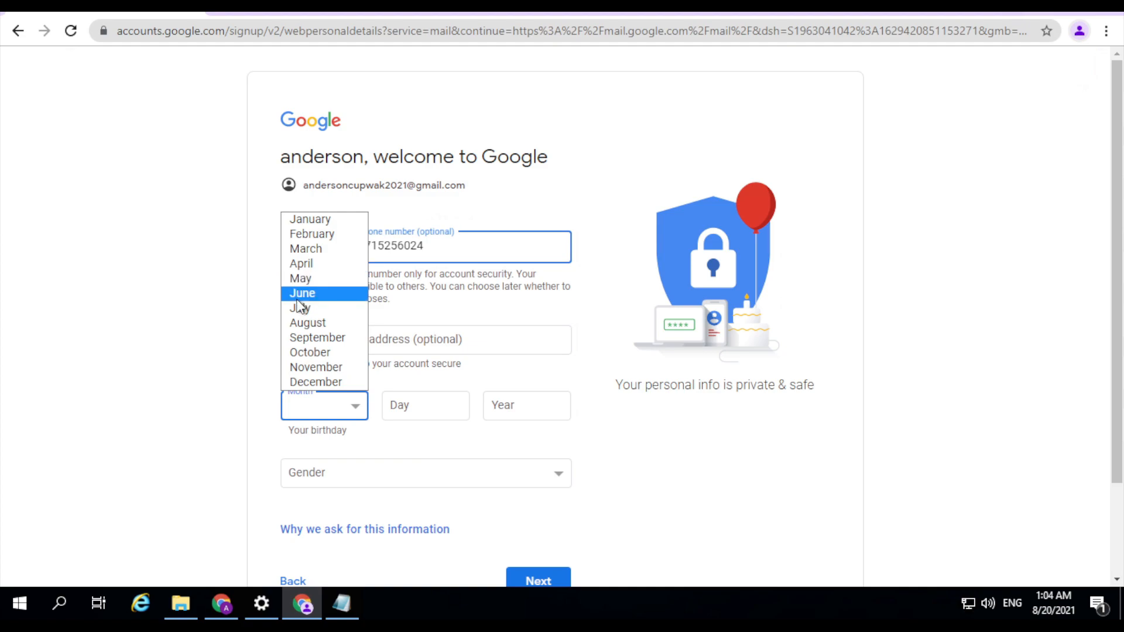
click(332, 221)
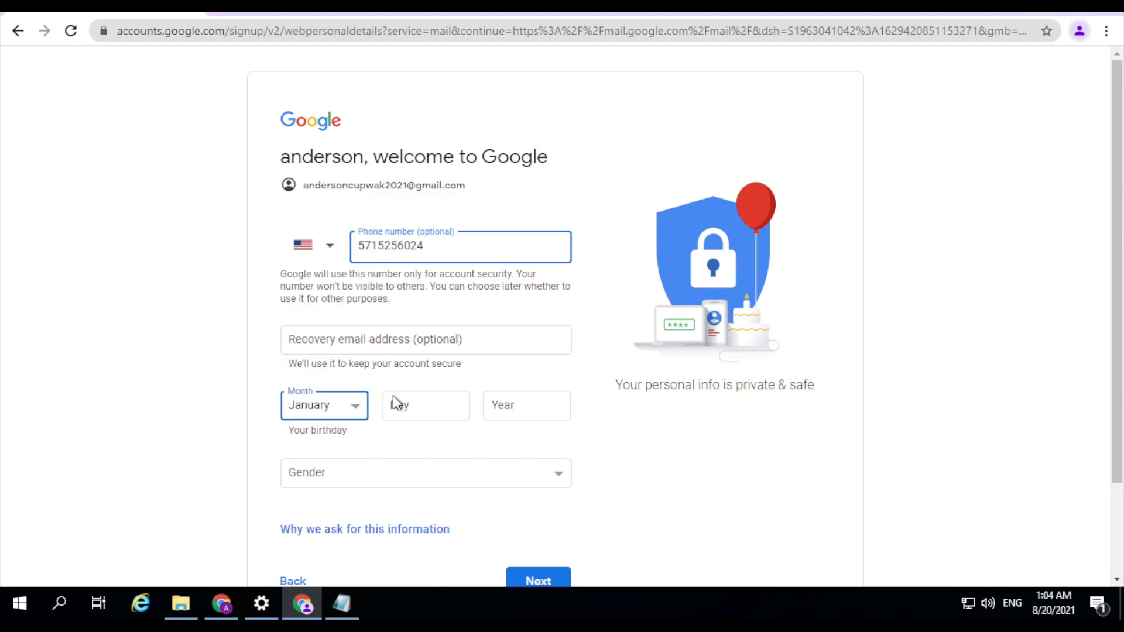
click(424, 406)
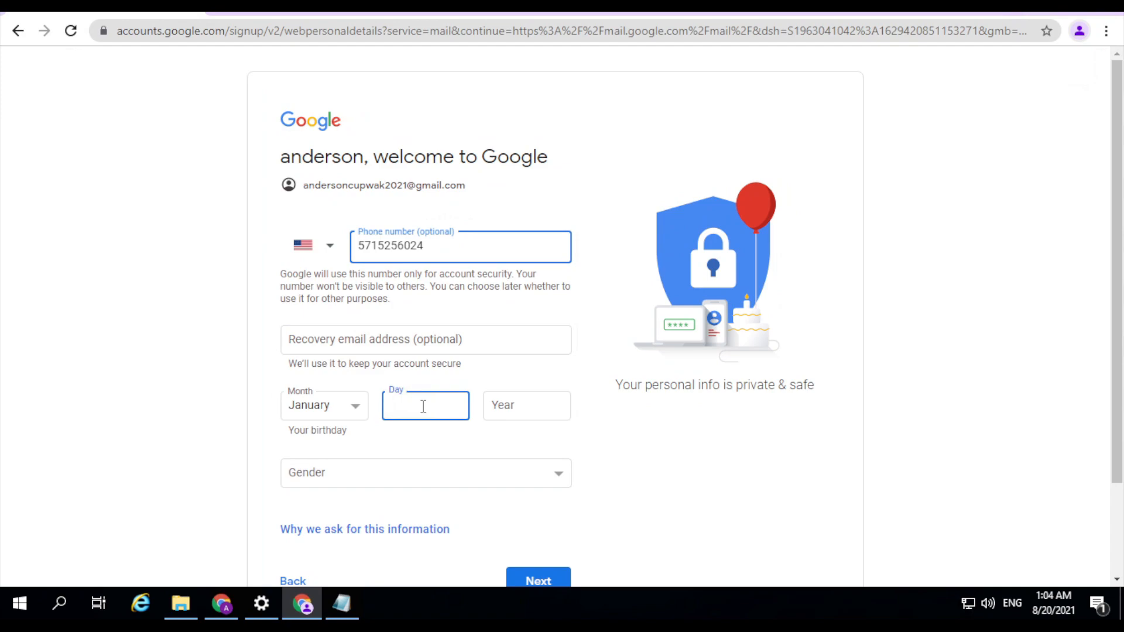
click(504, 410)
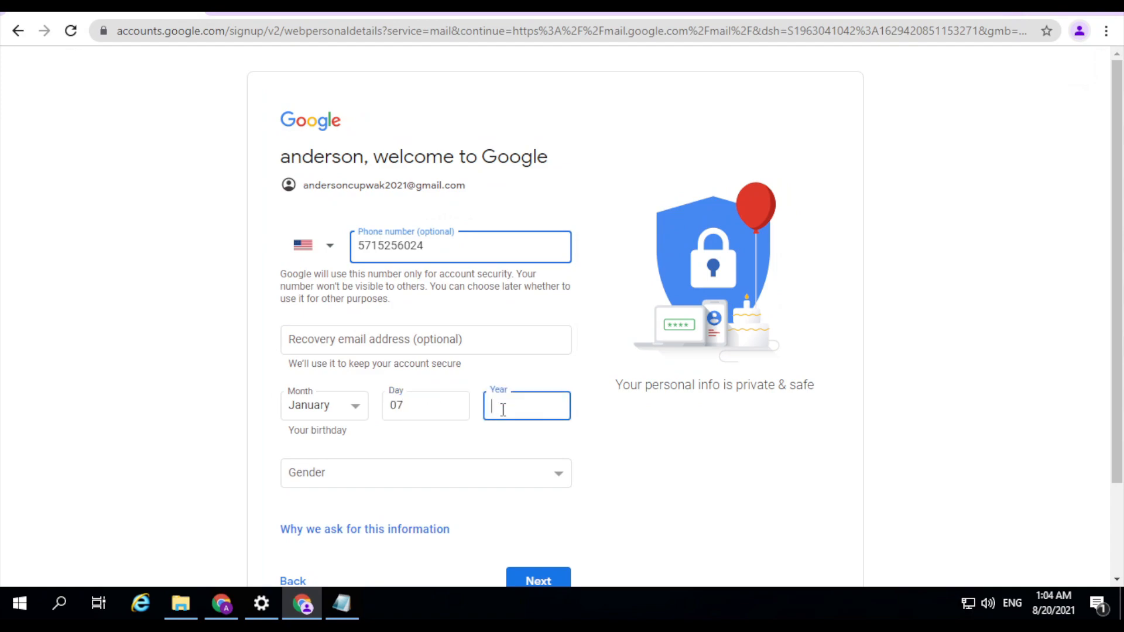
text(1900)
key(BackSpace)
key(BackSpace)
text(90)
click(411, 473)
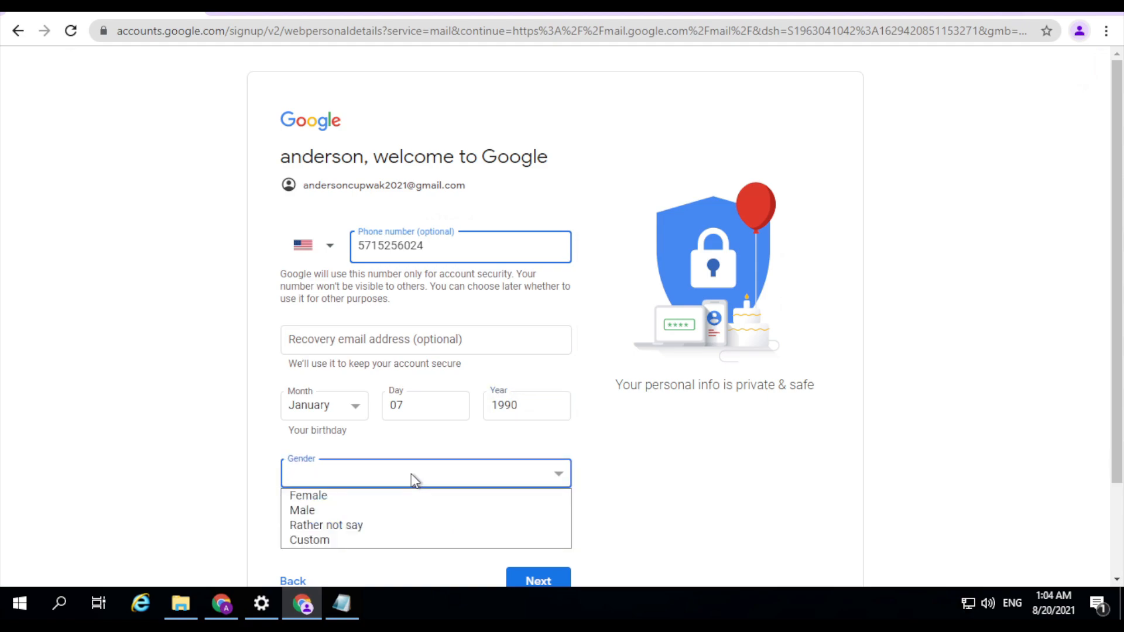
click(356, 509)
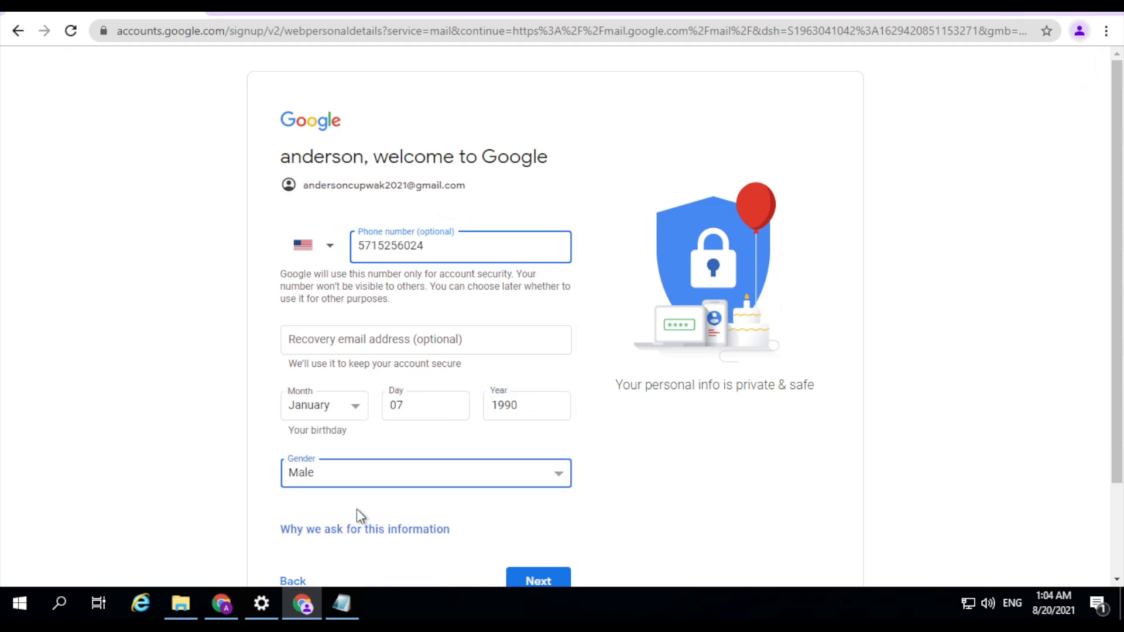
scroll(357, 508, down, 2)
click(540, 475)
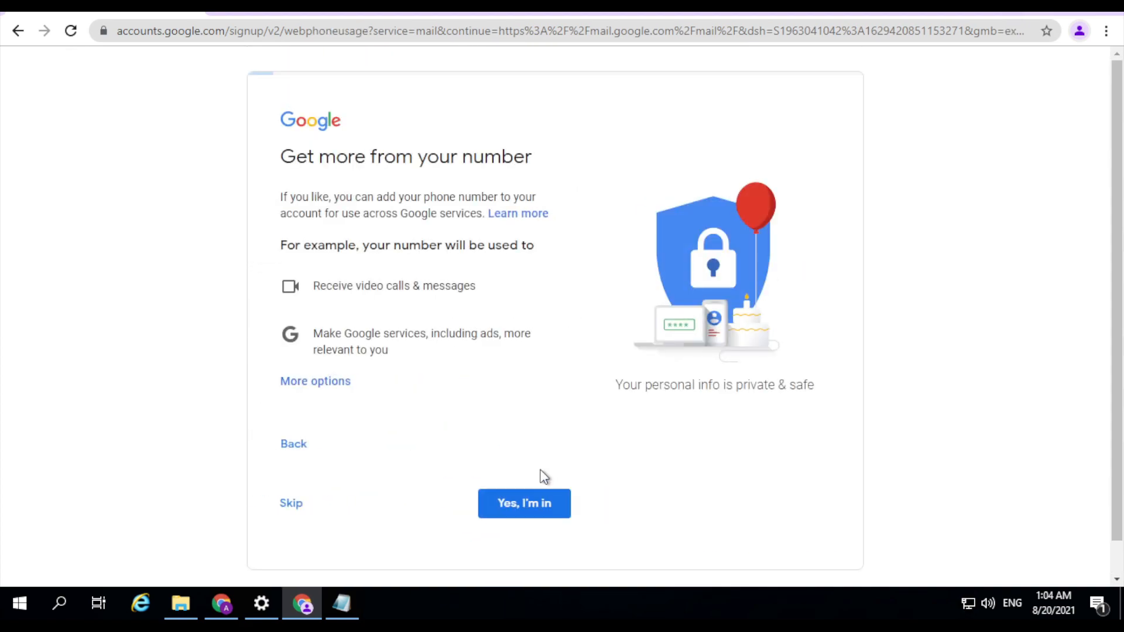
Allow the phone number across Google services and agree to the privacy terms.
click(514, 505)
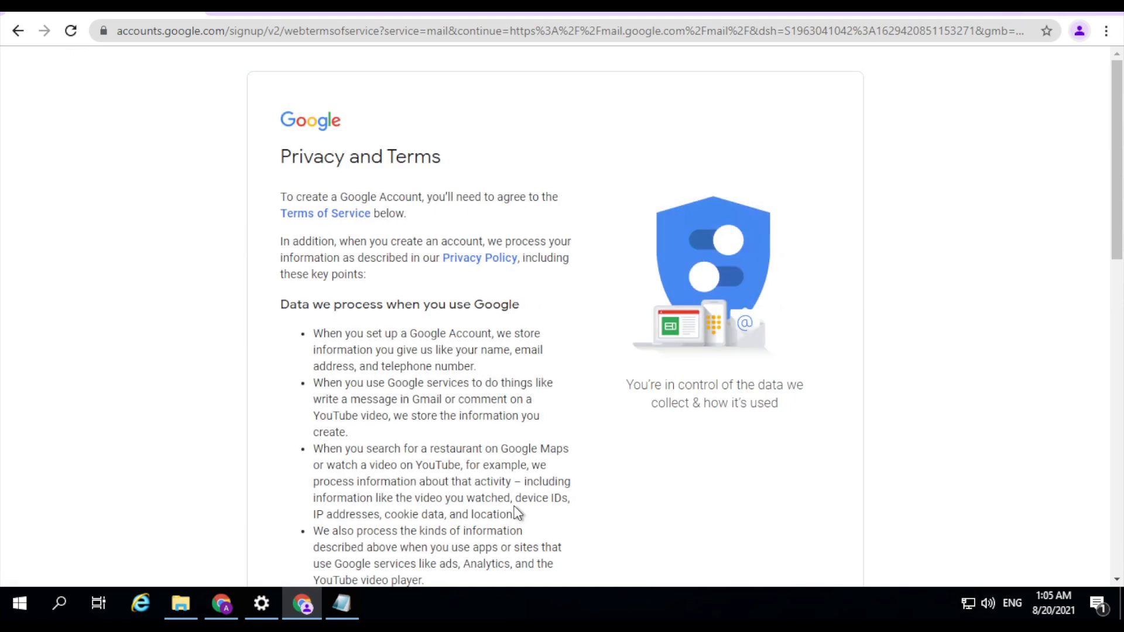
scroll(518, 513, down, 20)
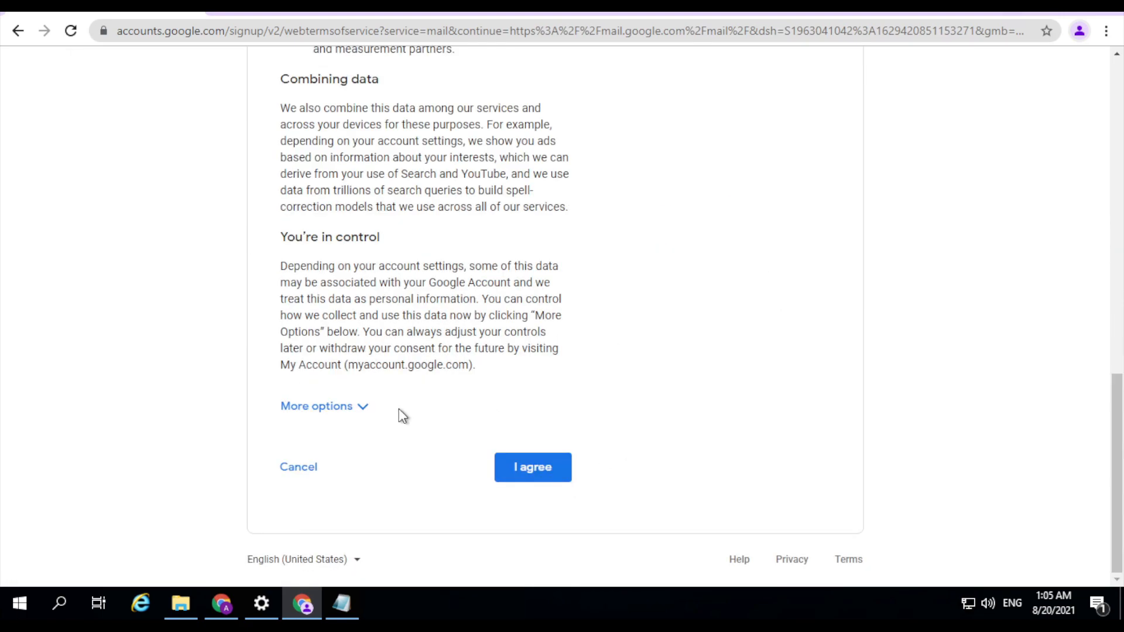
click(538, 471)
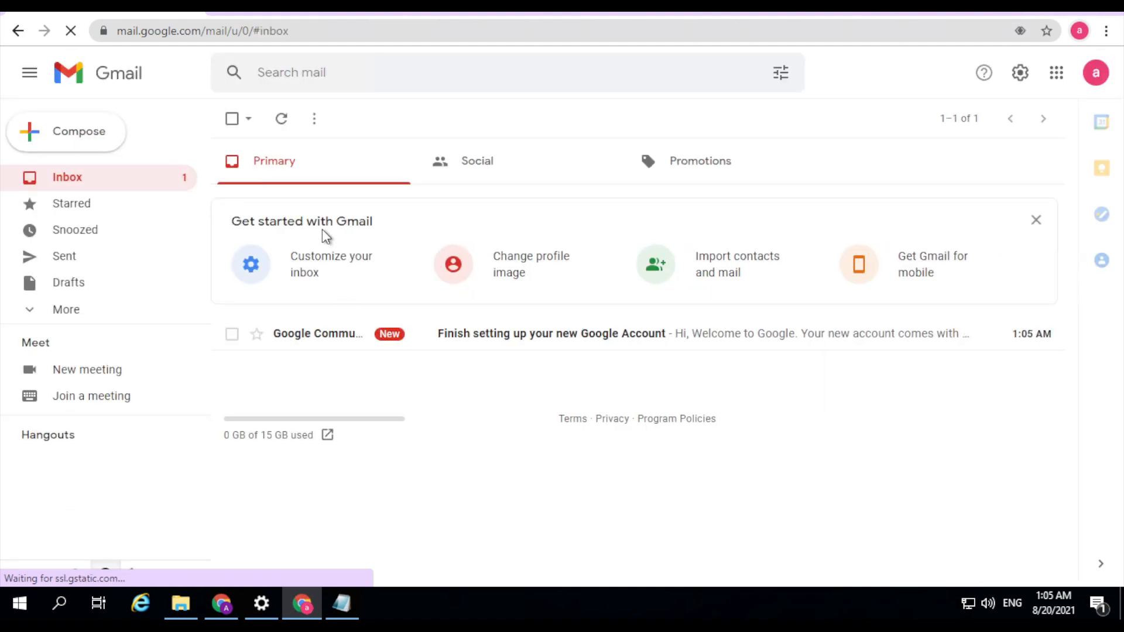
Mark all inbox conversations read, dismiss the Get started banner, and pin the Gmail tab.
click(317, 124)
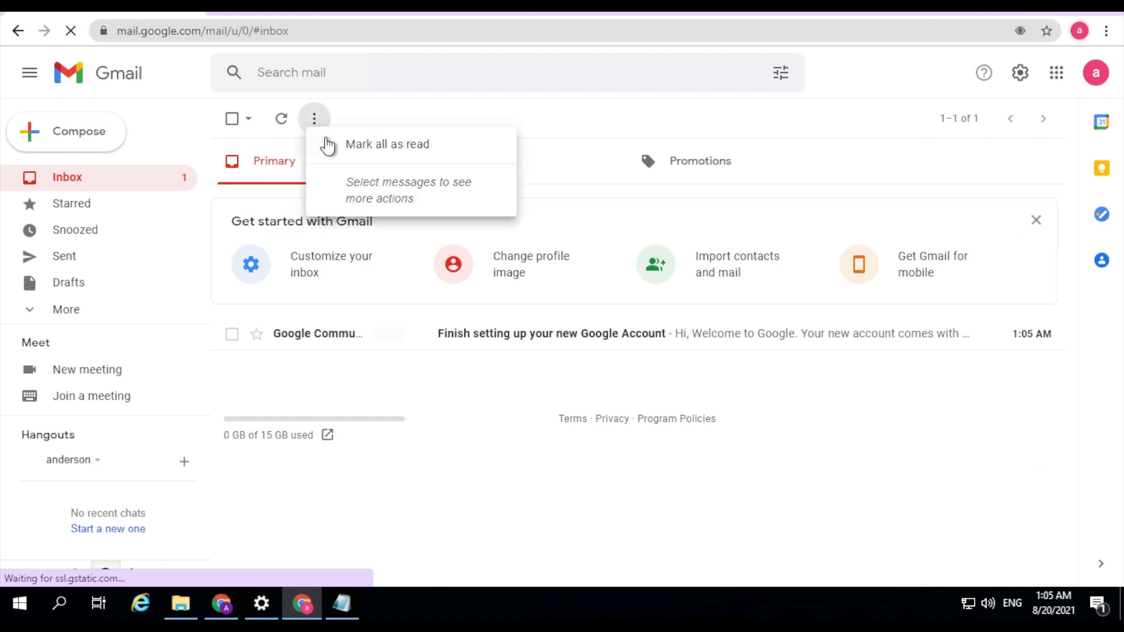
click(340, 148)
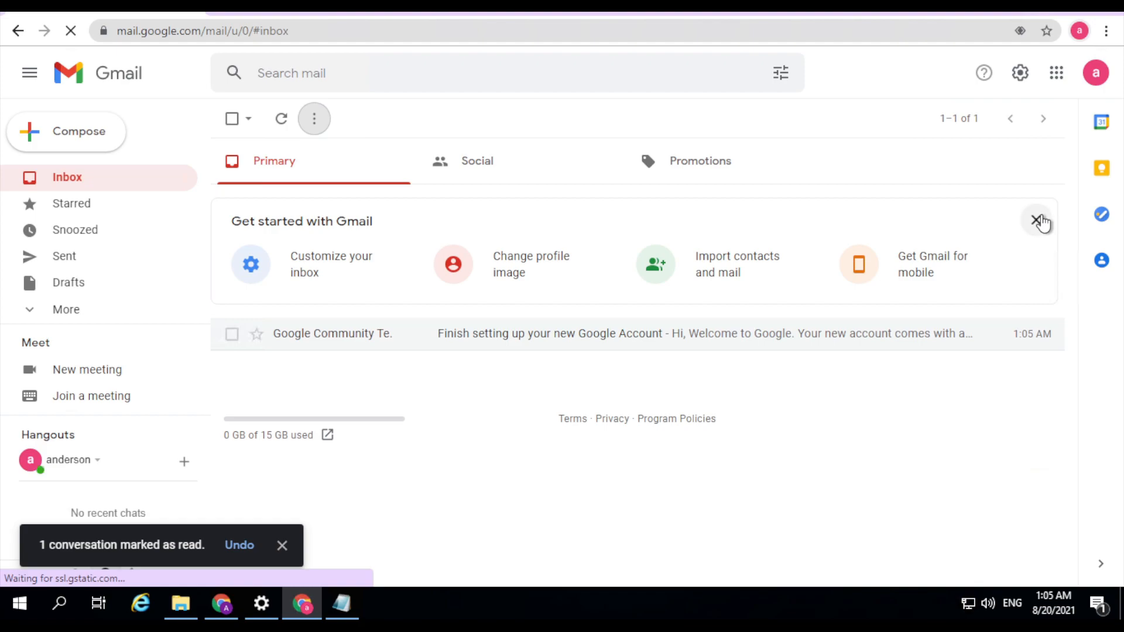
click(1036, 220)
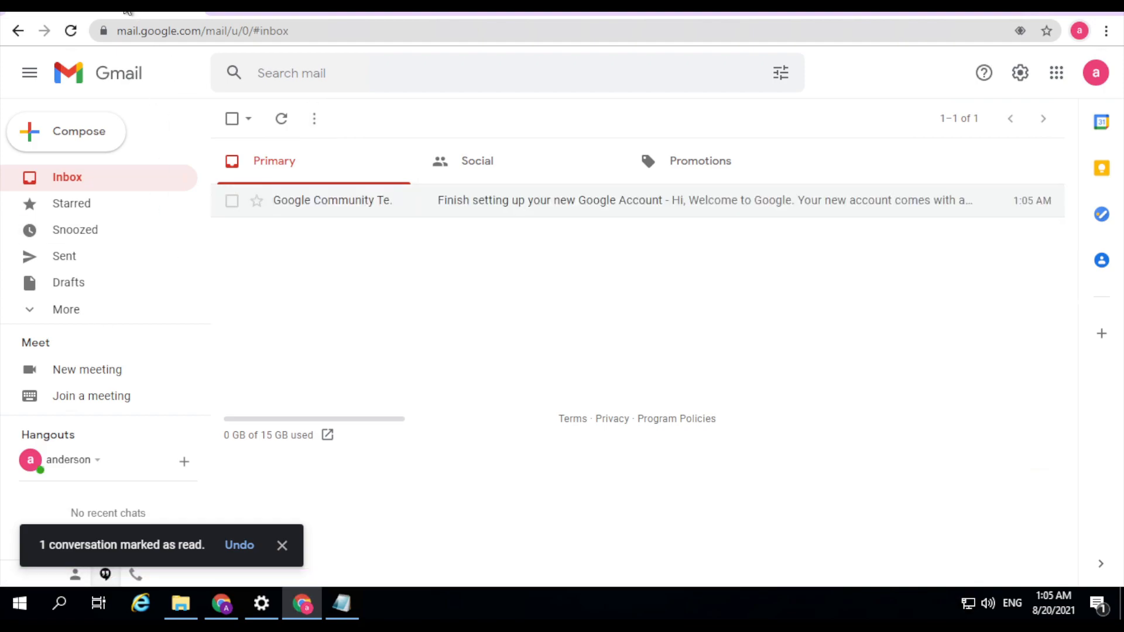
right_click(125, 10)
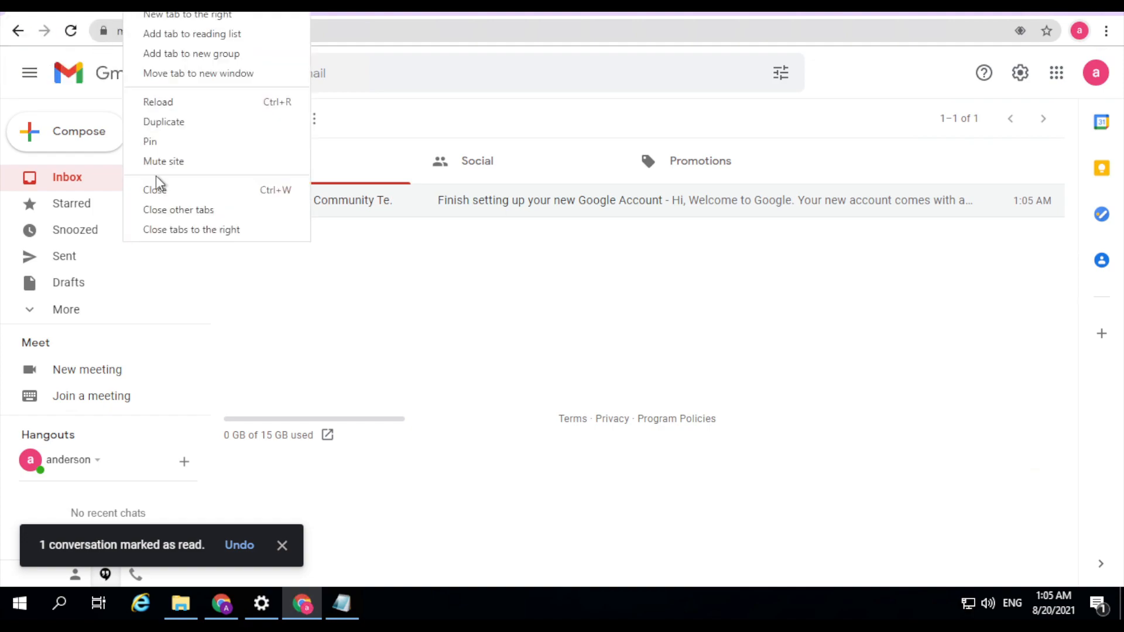
click(156, 141)
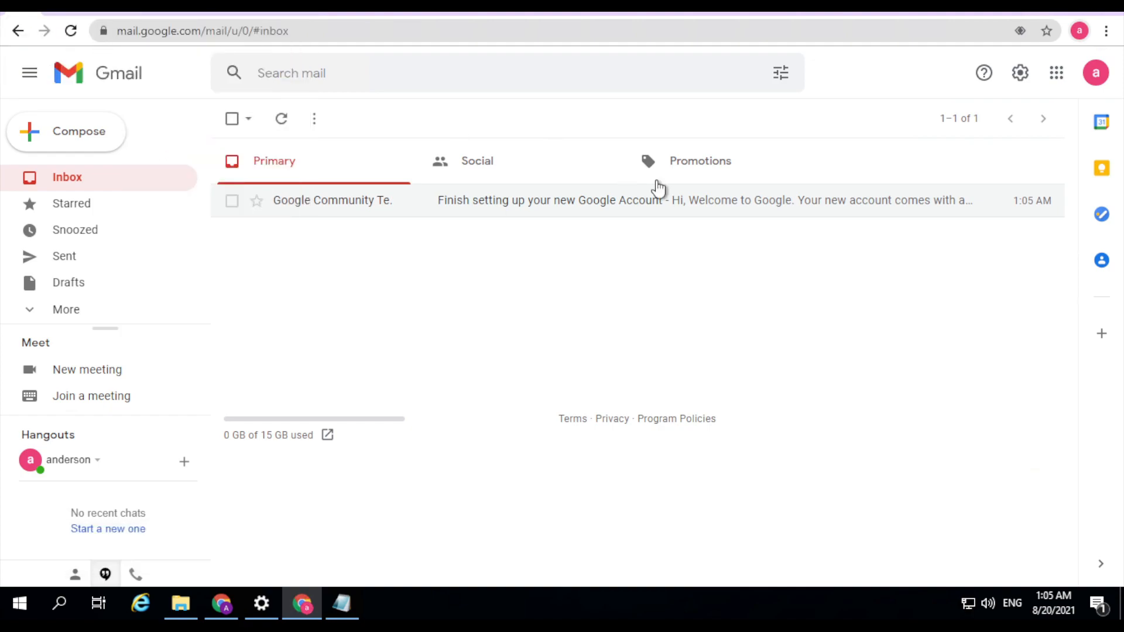
Copy the new account's e-mail address from the Google account summary.
click(1093, 74)
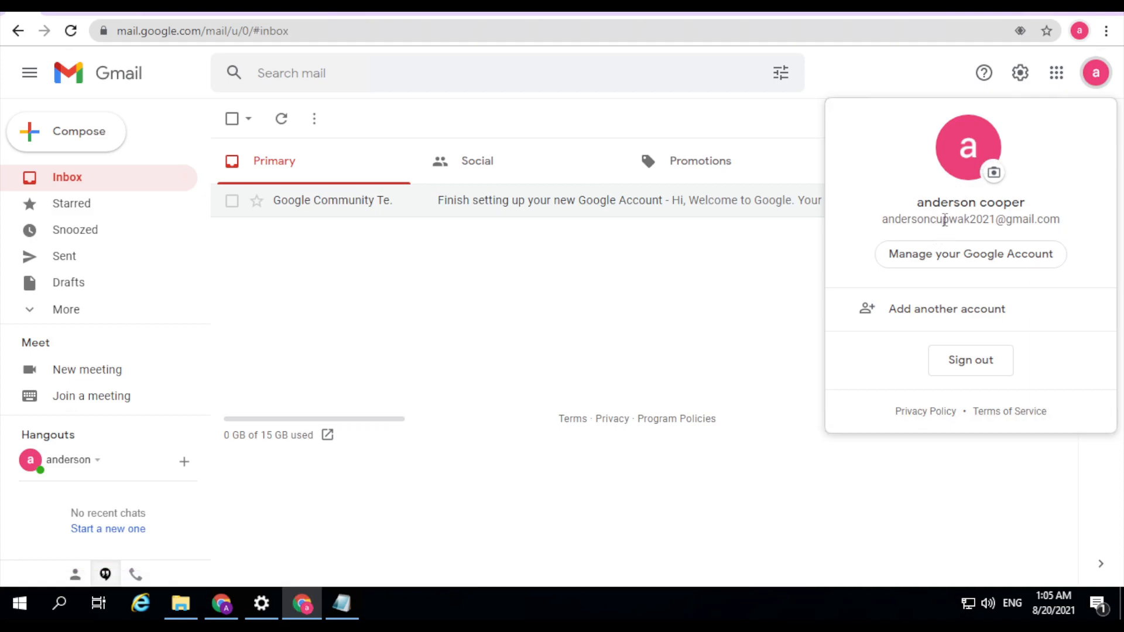
double_click(945, 220)
triple_click(944, 221)
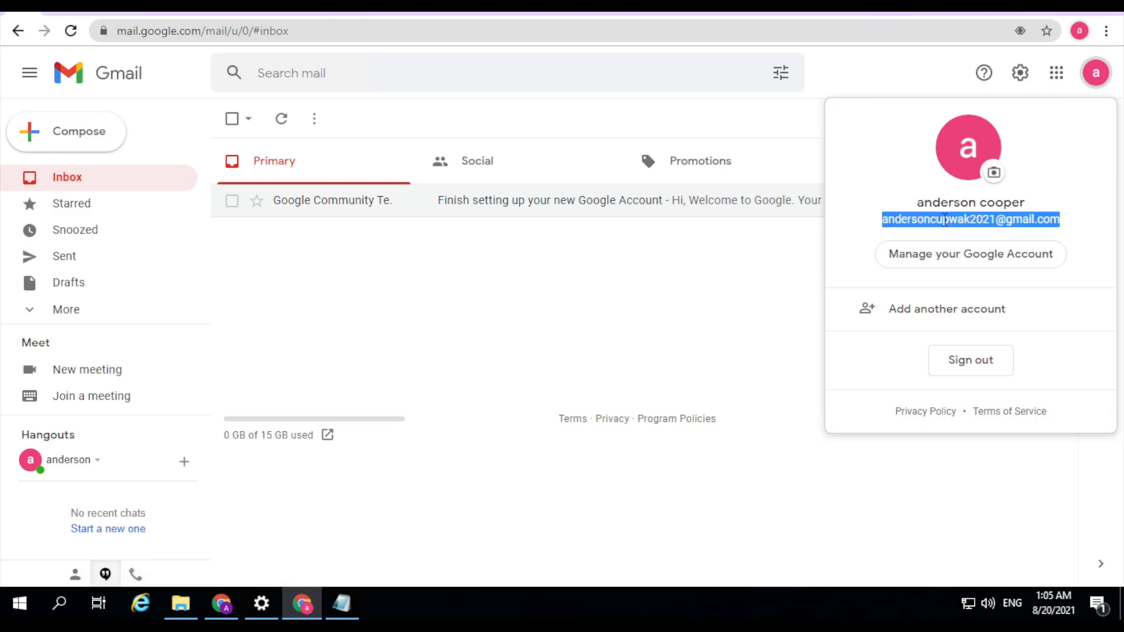
right_click(944, 220)
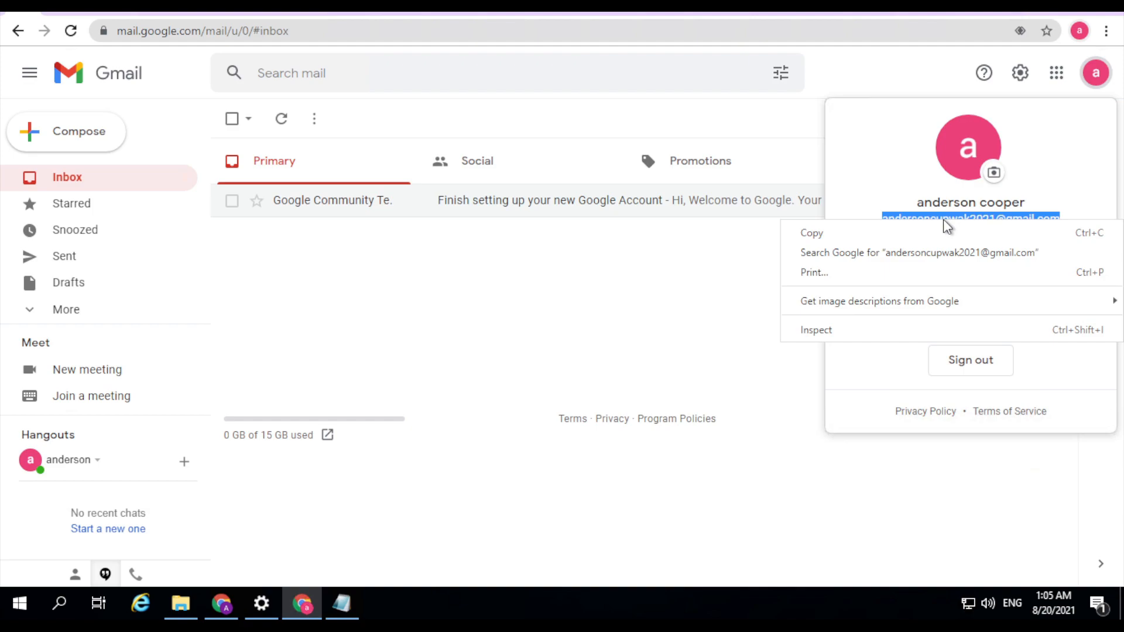
click(857, 237)
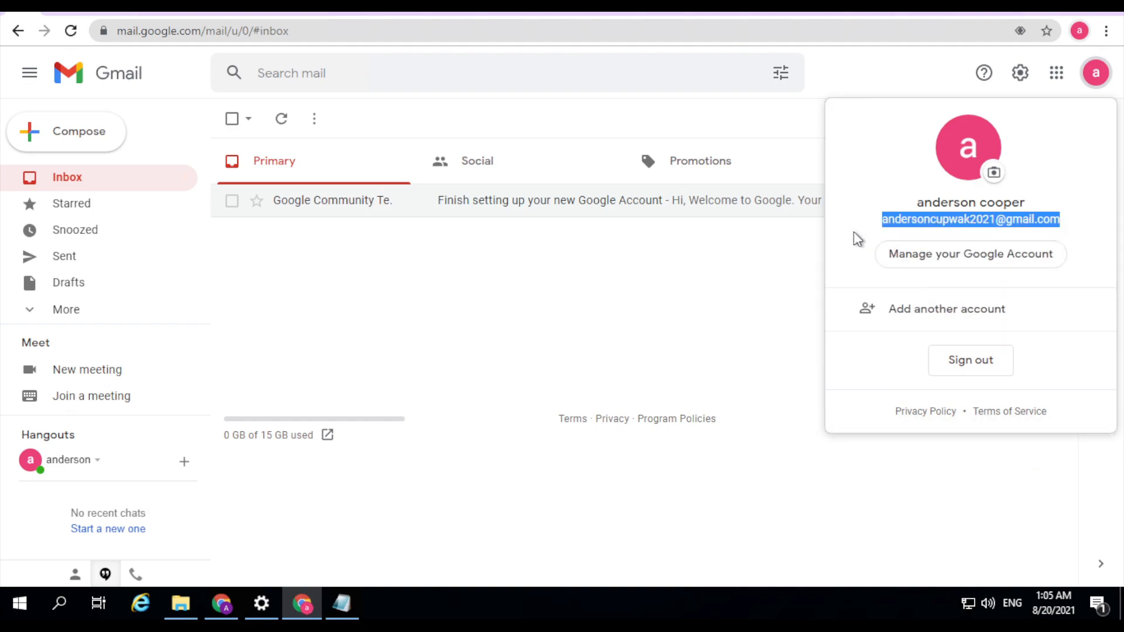
click(529, 287)
Go to upwork.com and start signup with the pasted Gmail address, accepting the gmail.com warning.
click(191, 11)
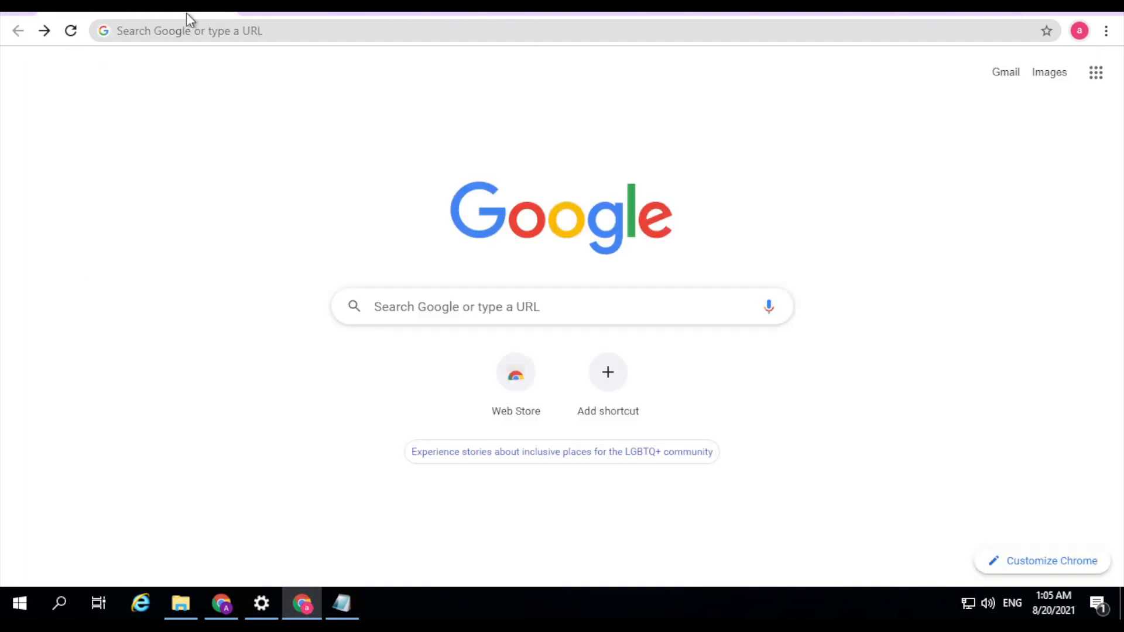
click(261, 34)
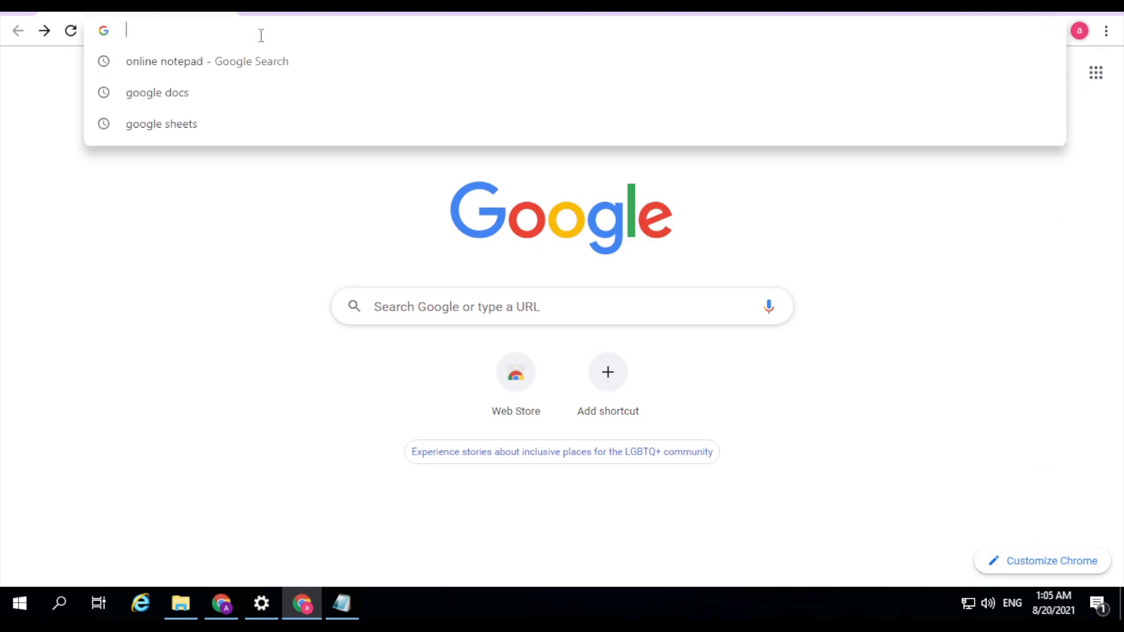
text(upw)
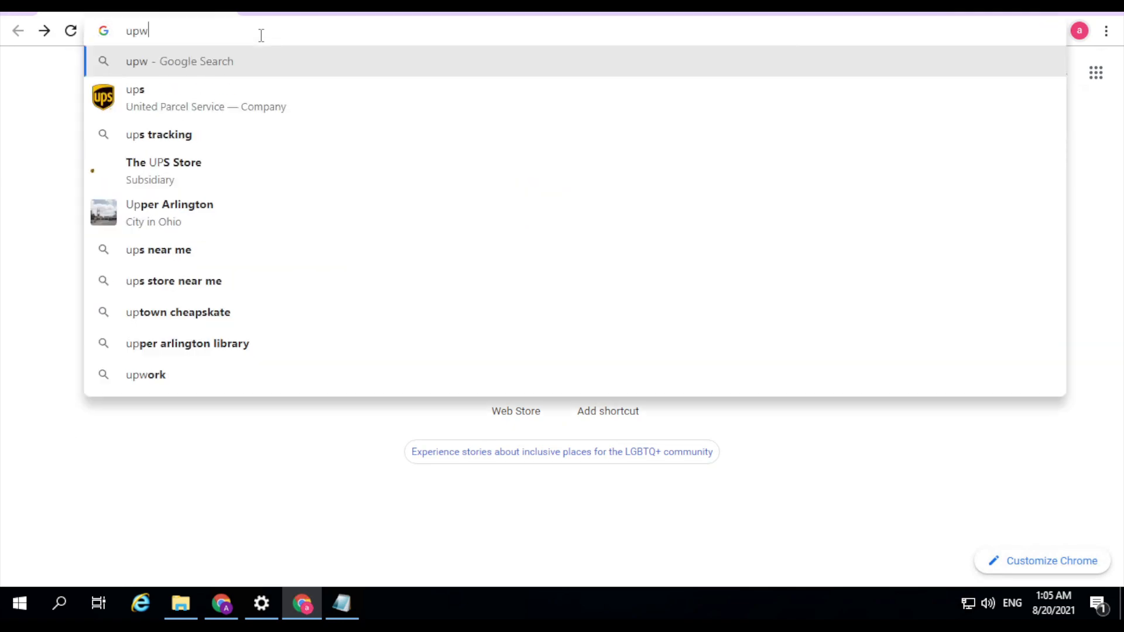
text(ork.com)
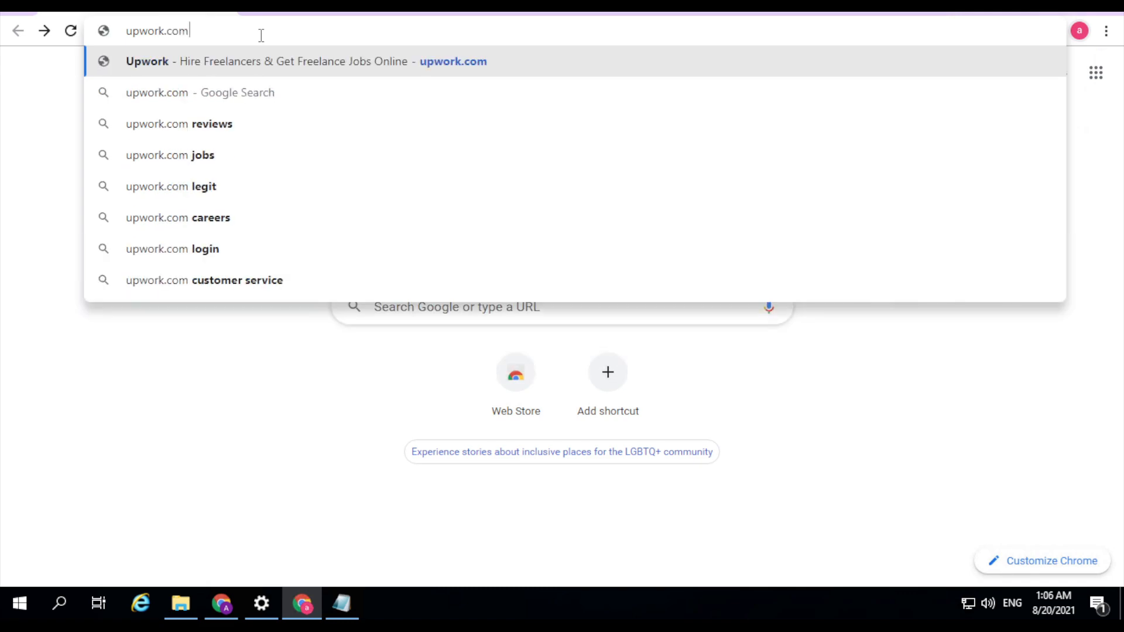
key(Return)
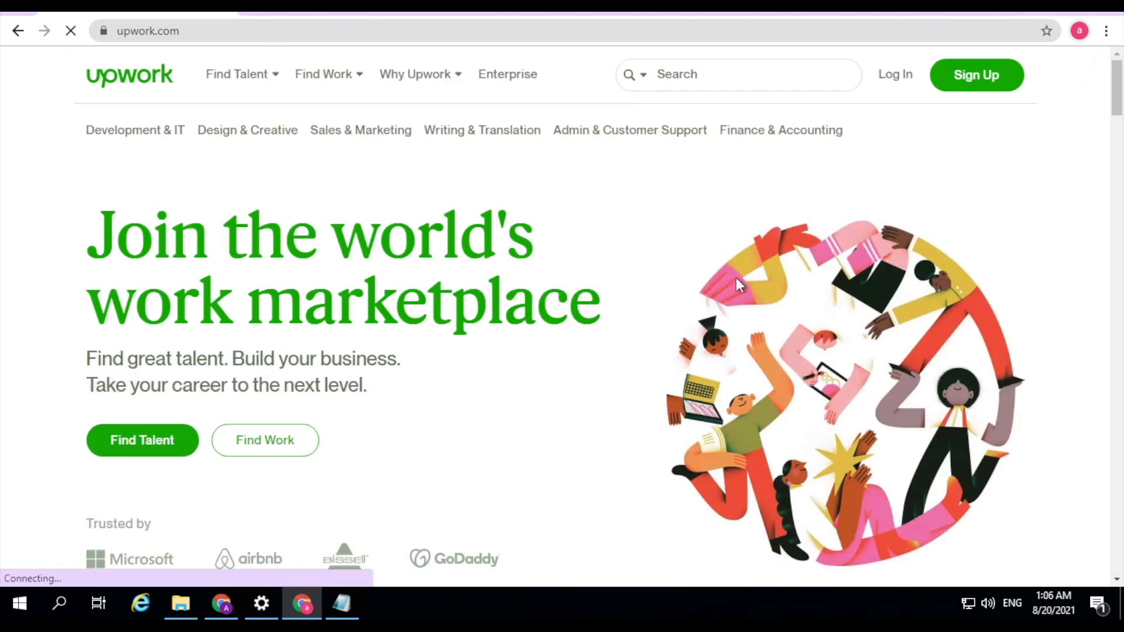
click(955, 84)
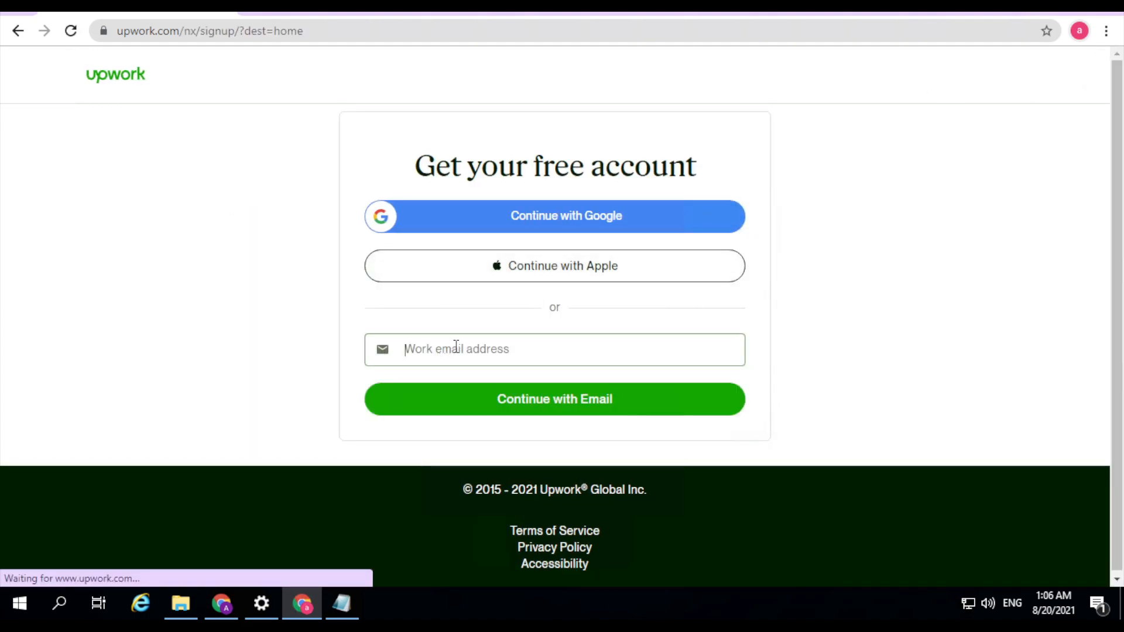
key(ctrl+v)
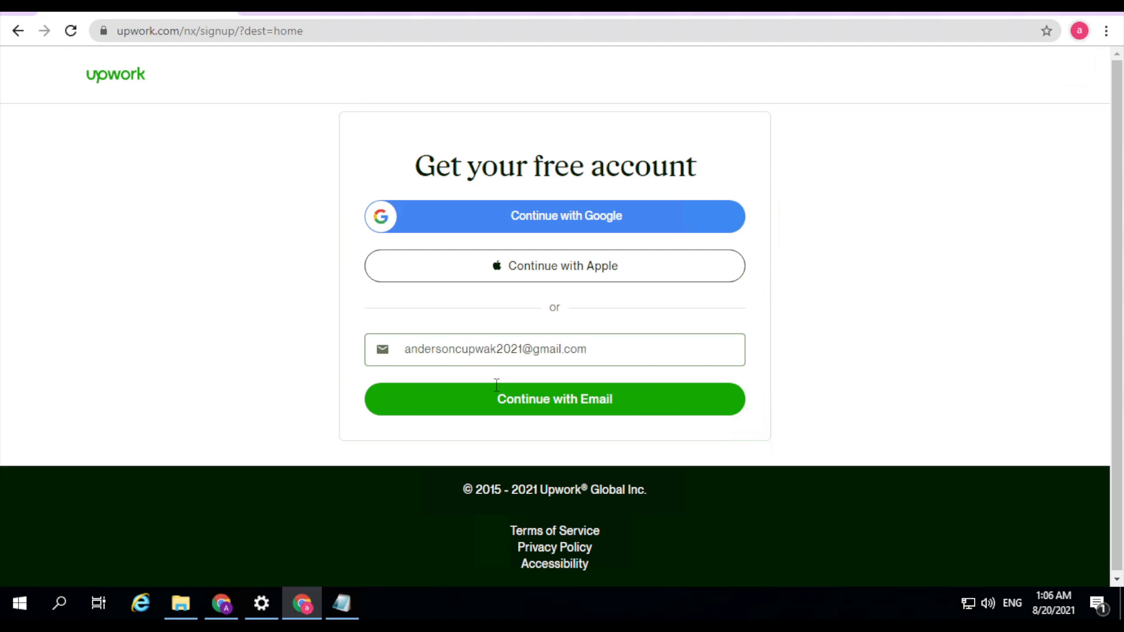
click(537, 413)
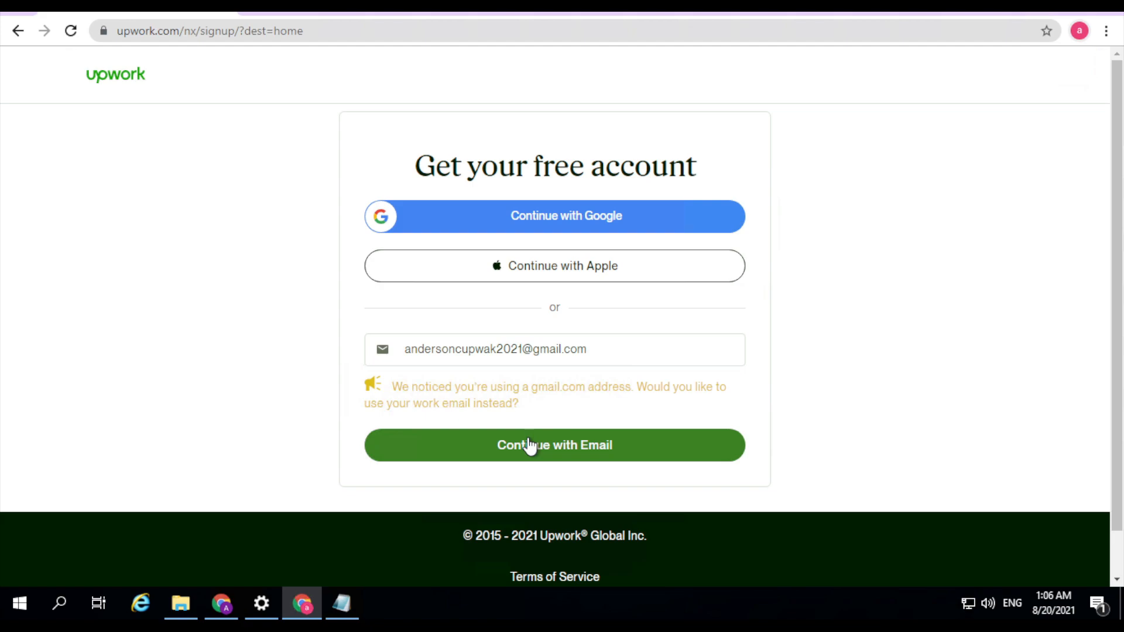
click(530, 446)
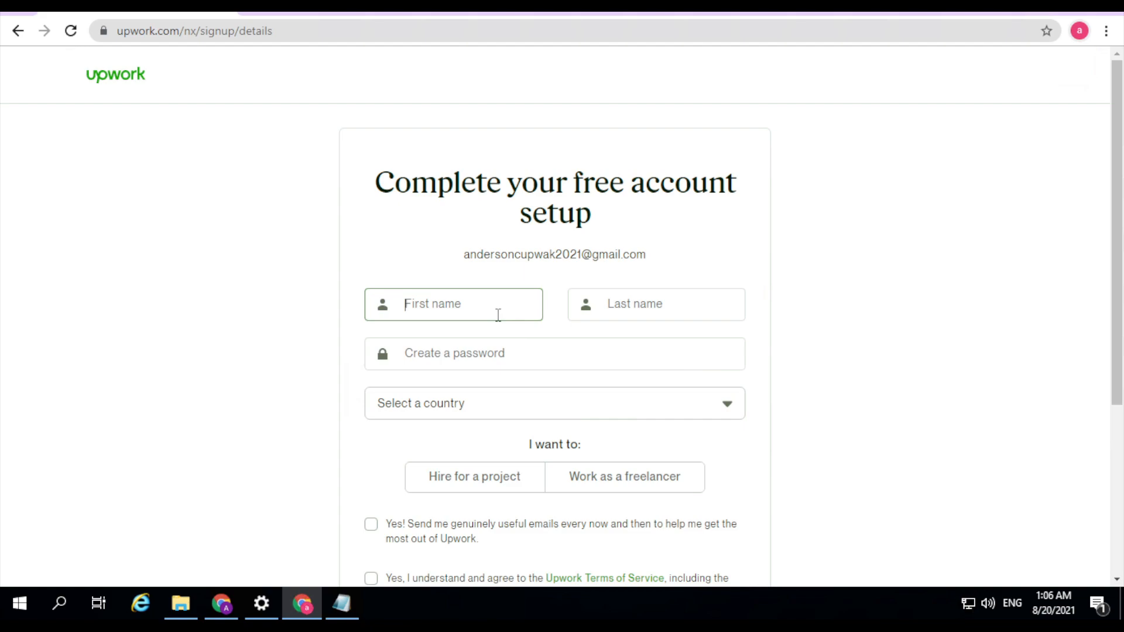
Enter the first and last name and an account password.
text(u)
key(BackSpace)
key(Tab)
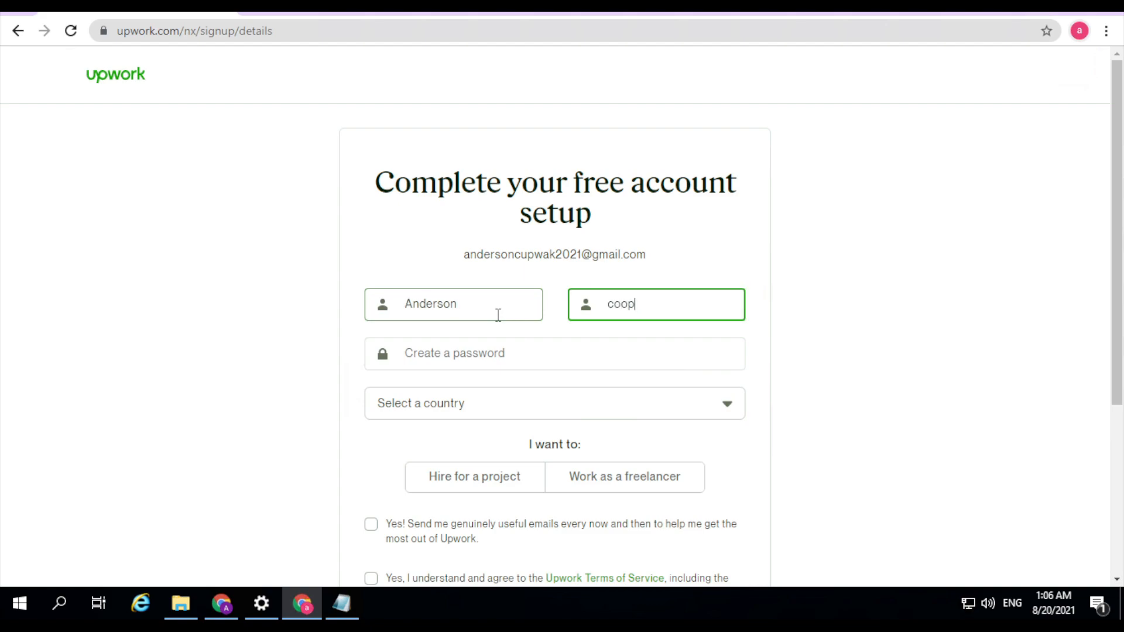
click(465, 351)
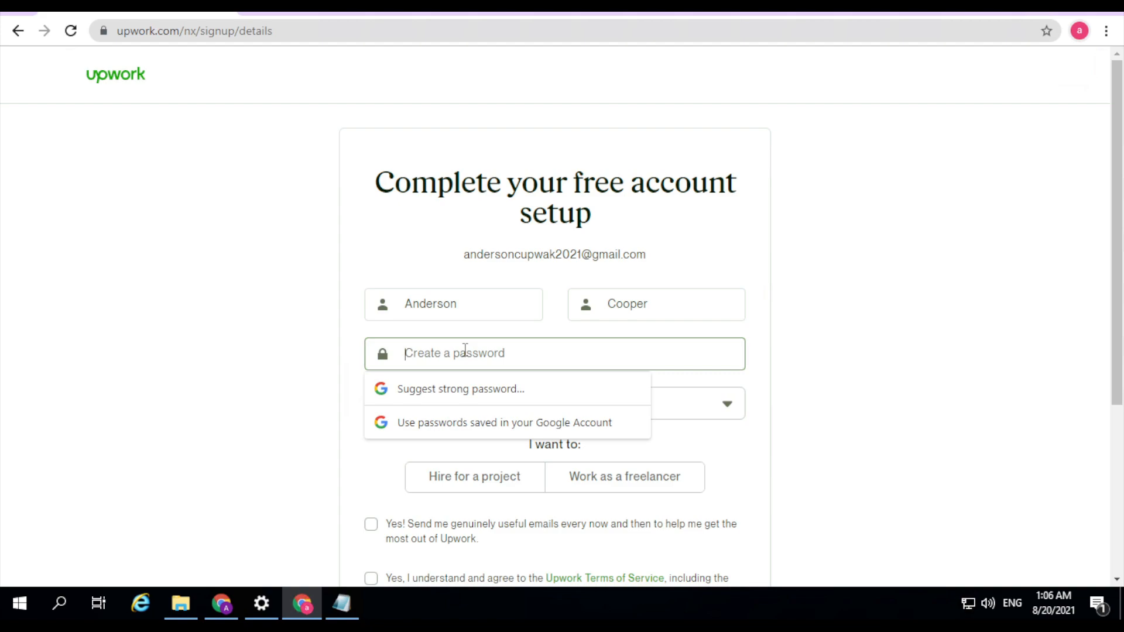
text(••••••••)
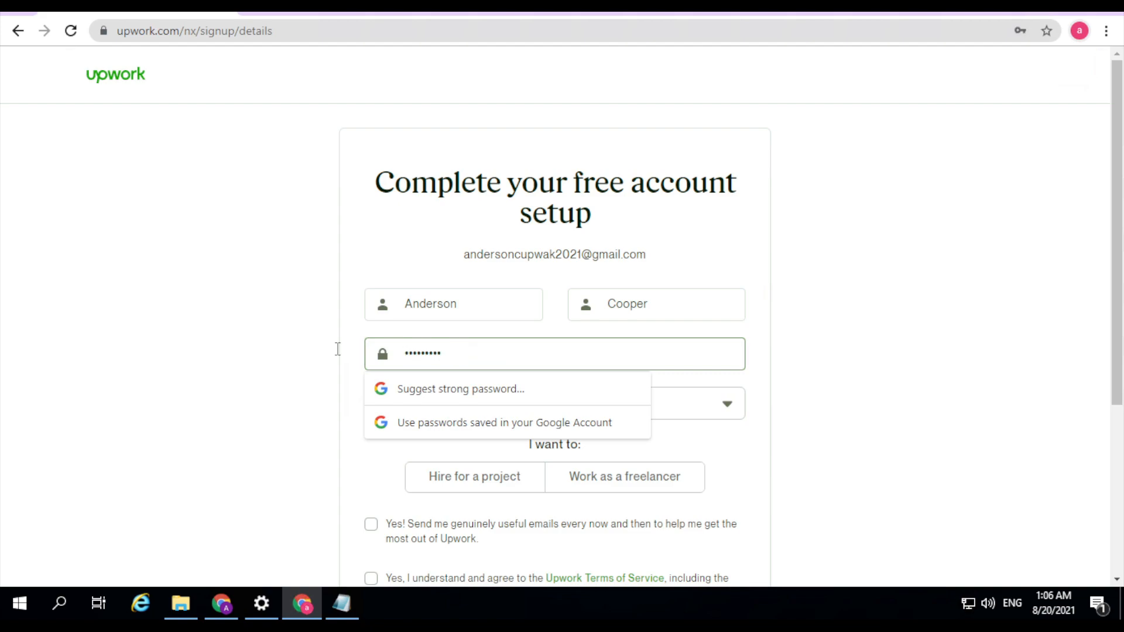
click(308, 412)
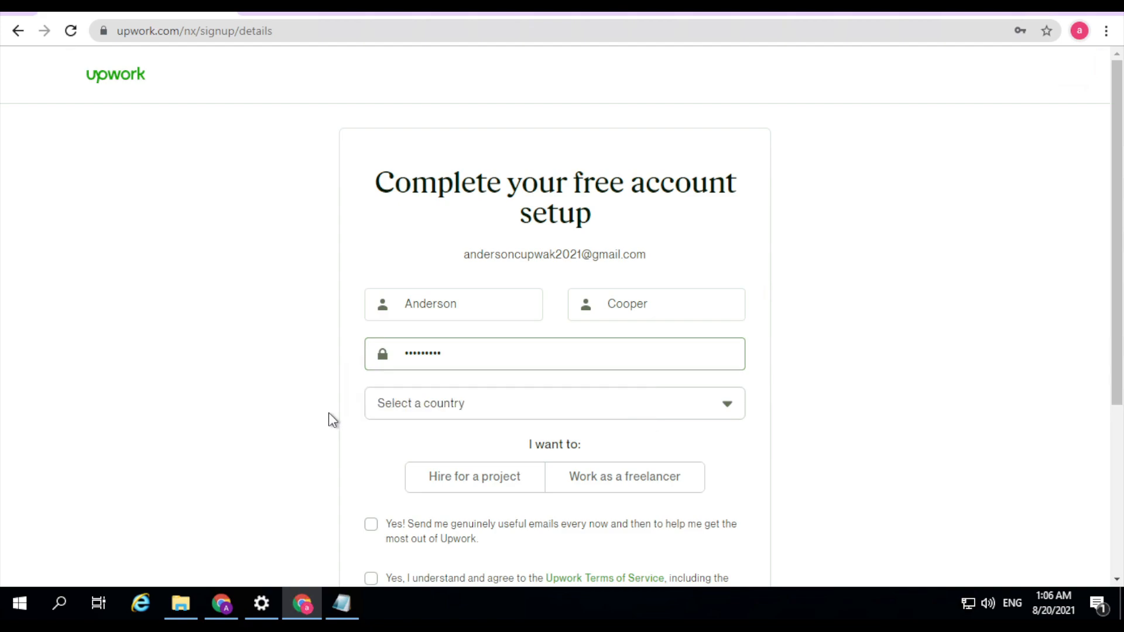
Choose United States as country, pick Work as a freelancer, and accept the Terms of Service.
click(413, 404)
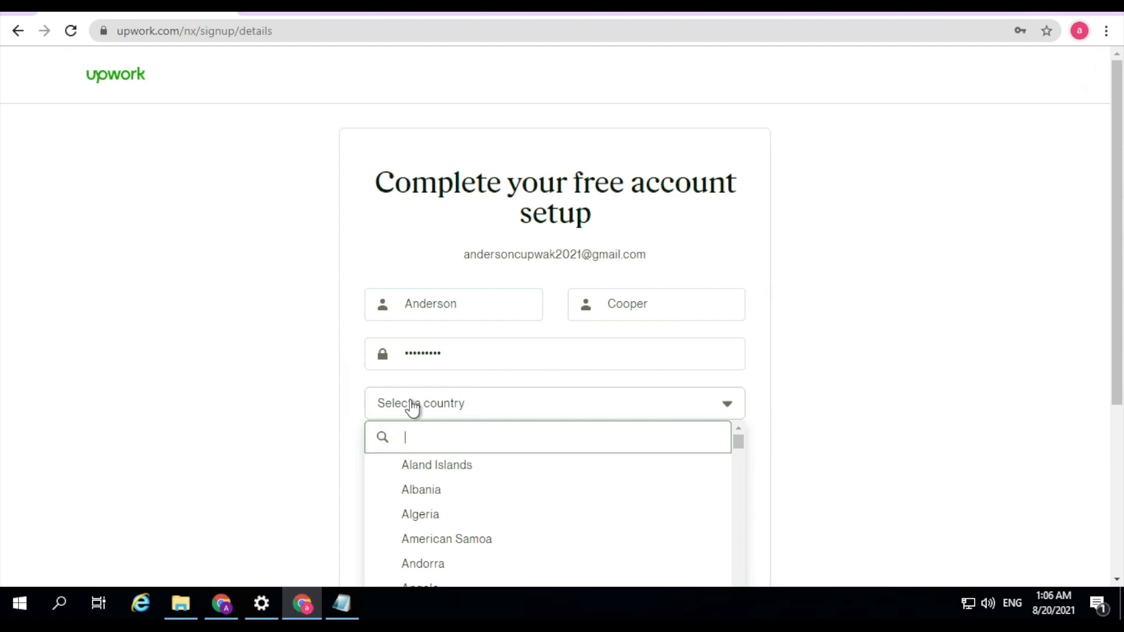
text(unite)
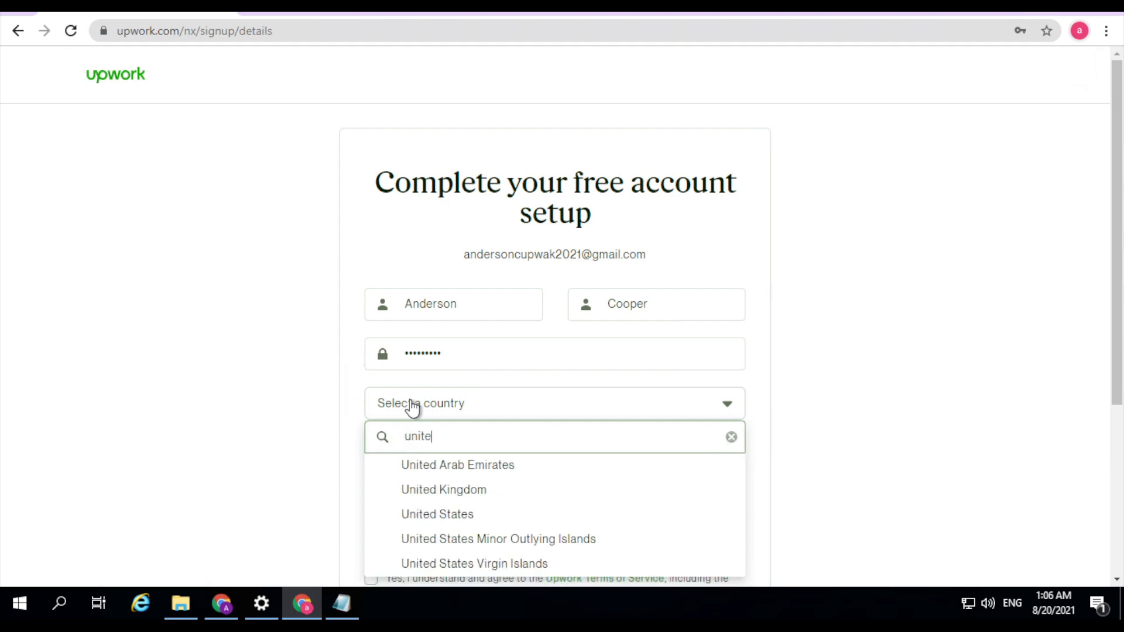
click(417, 521)
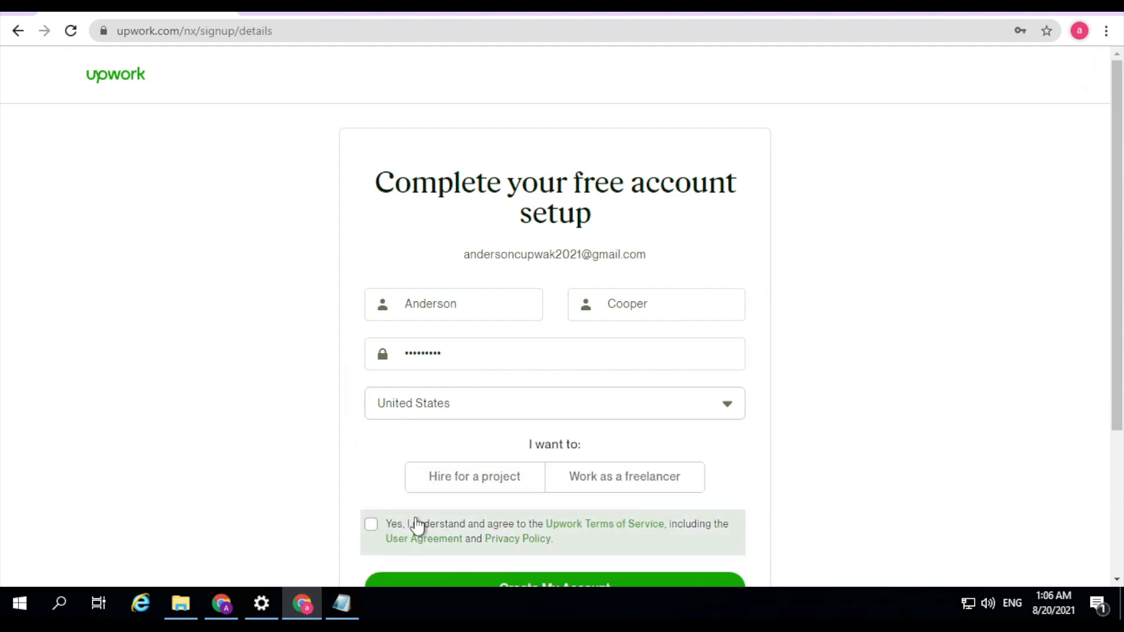
click(593, 484)
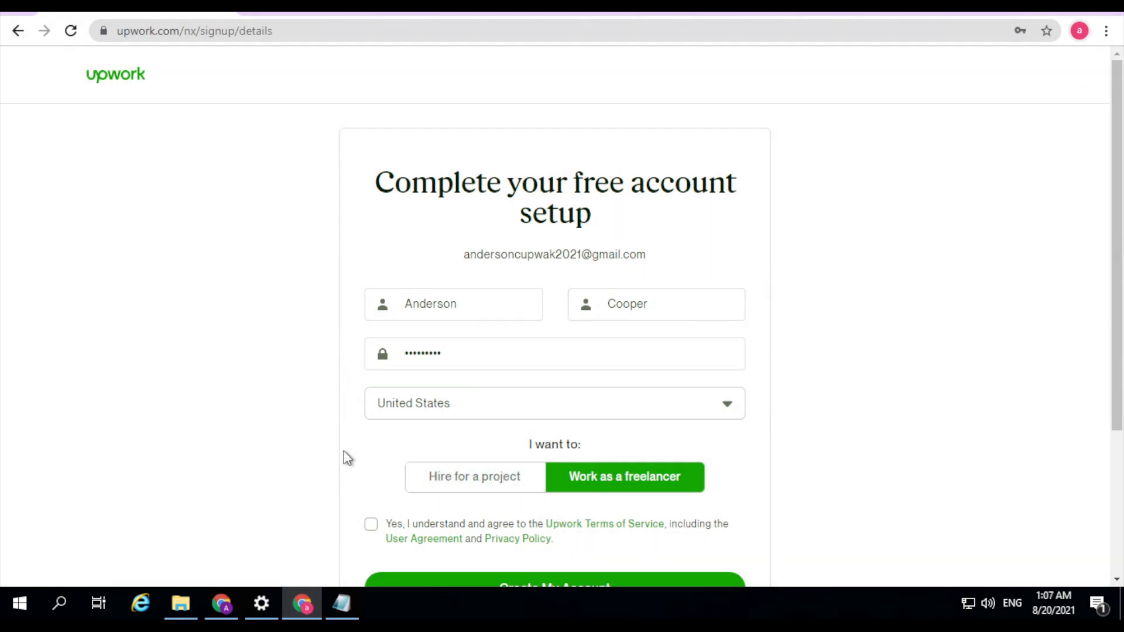
scroll(348, 459, down, 4)
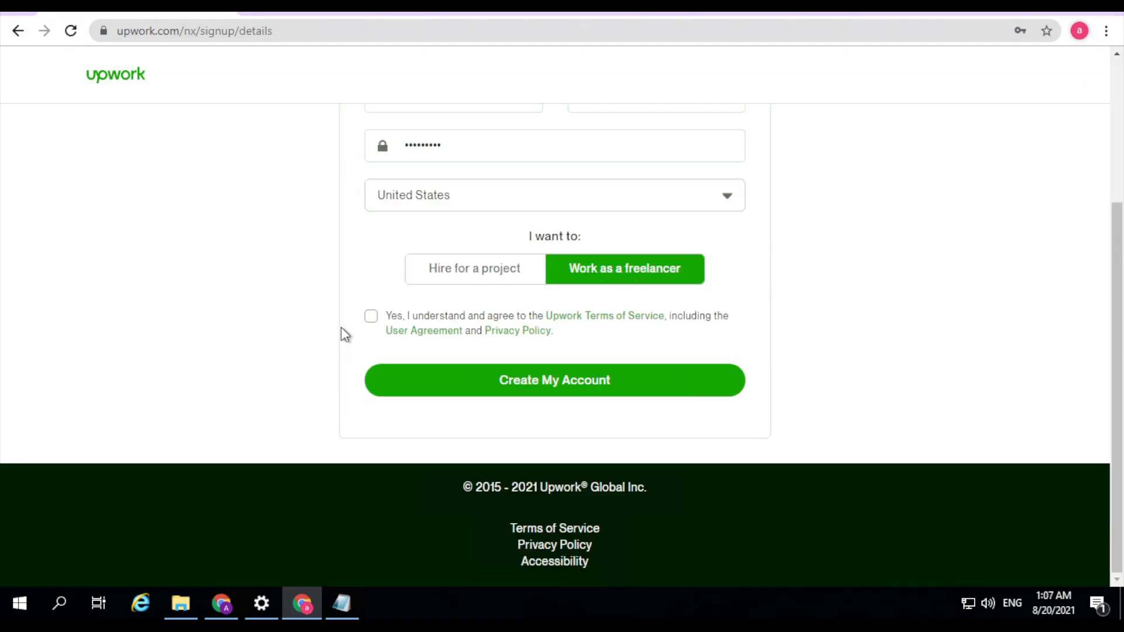
click(372, 319)
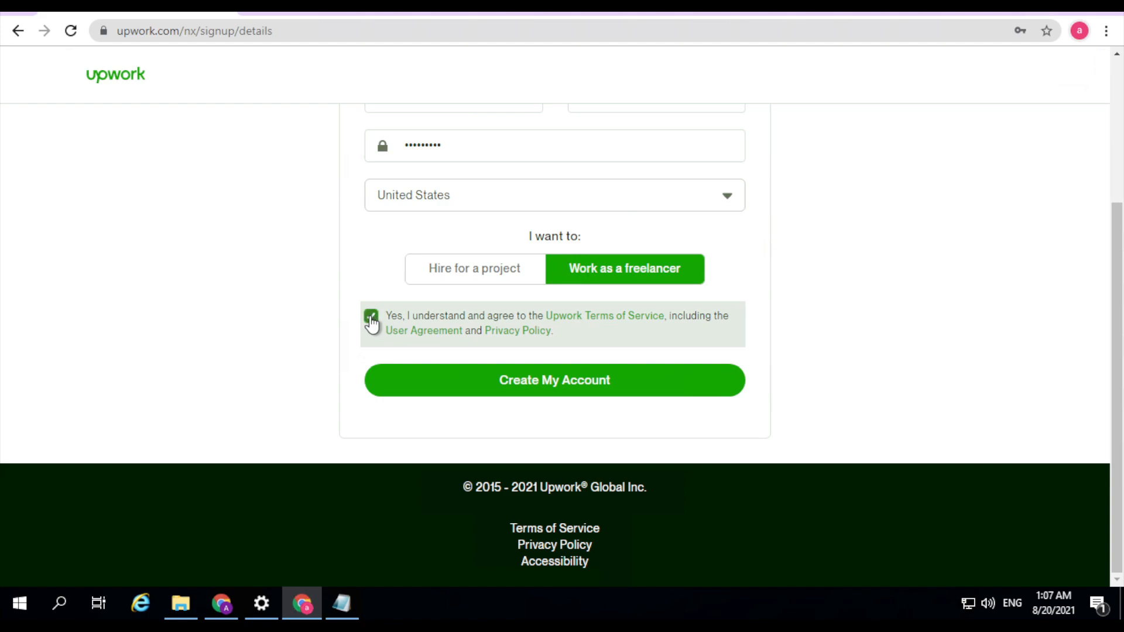
Create the Upwork account and save its password to the Google Account under the e-mail address.
click(485, 381)
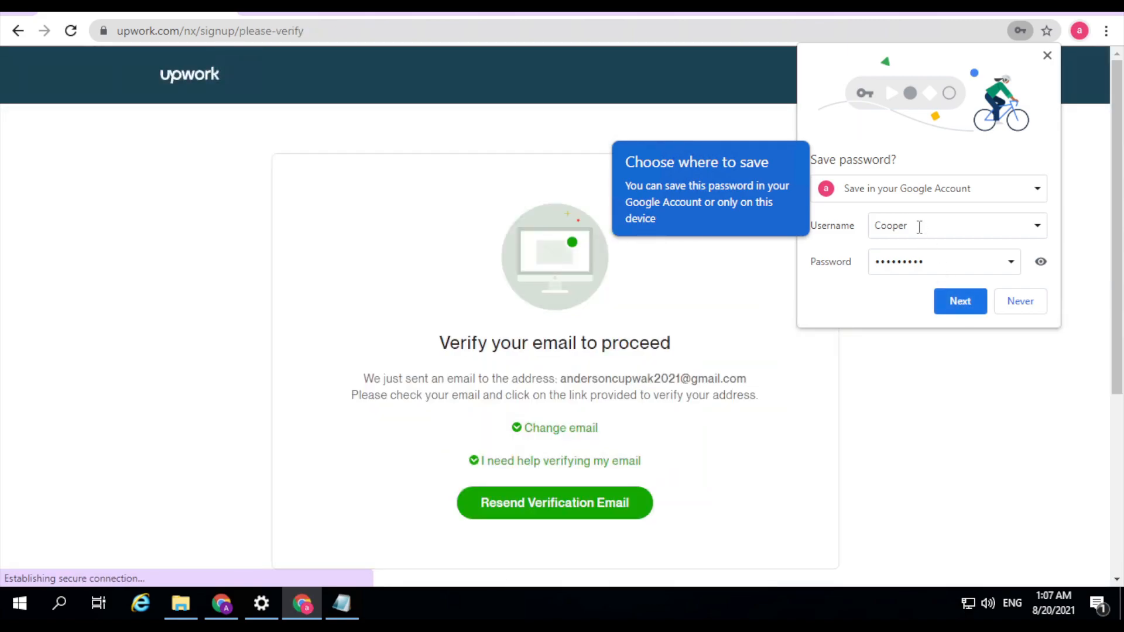
click(920, 227)
double_click(919, 227)
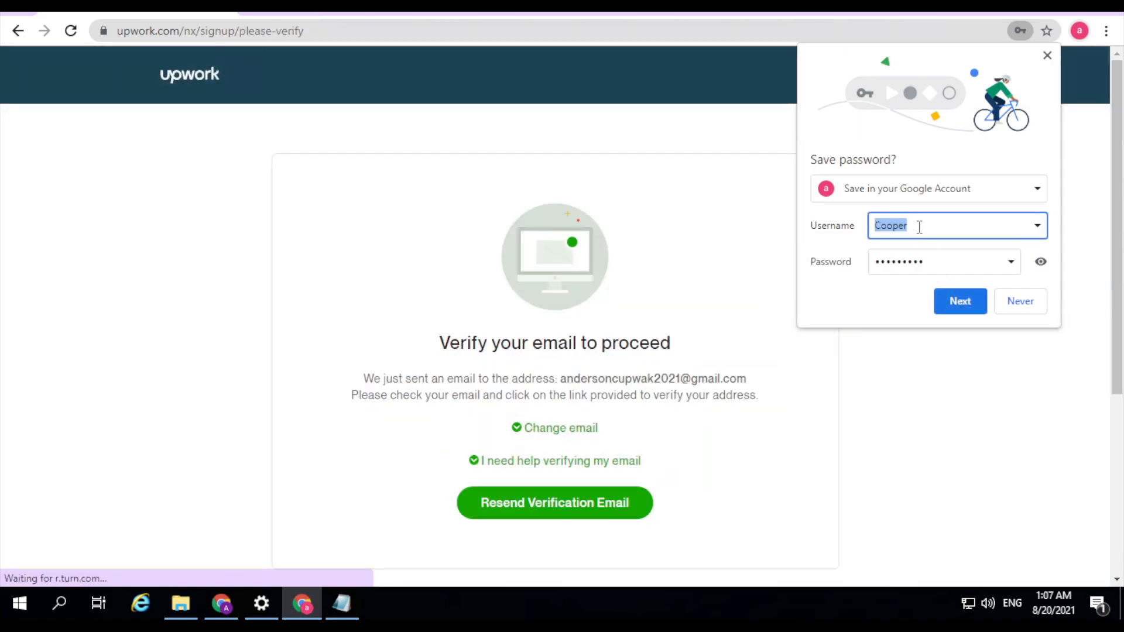
key(ctrl+v)
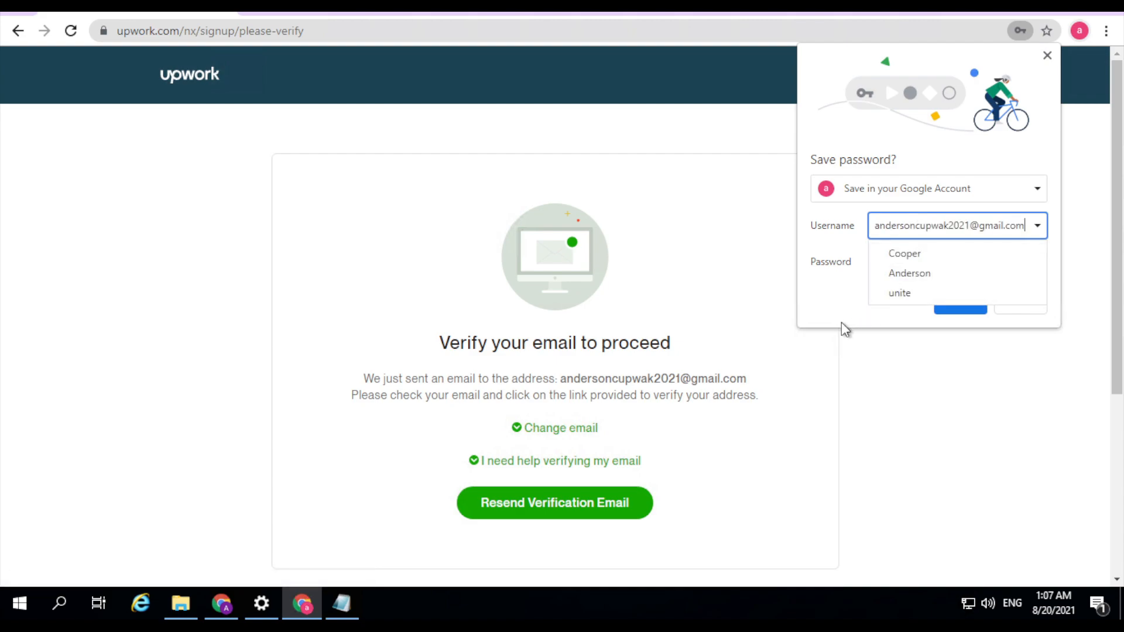
click(880, 321)
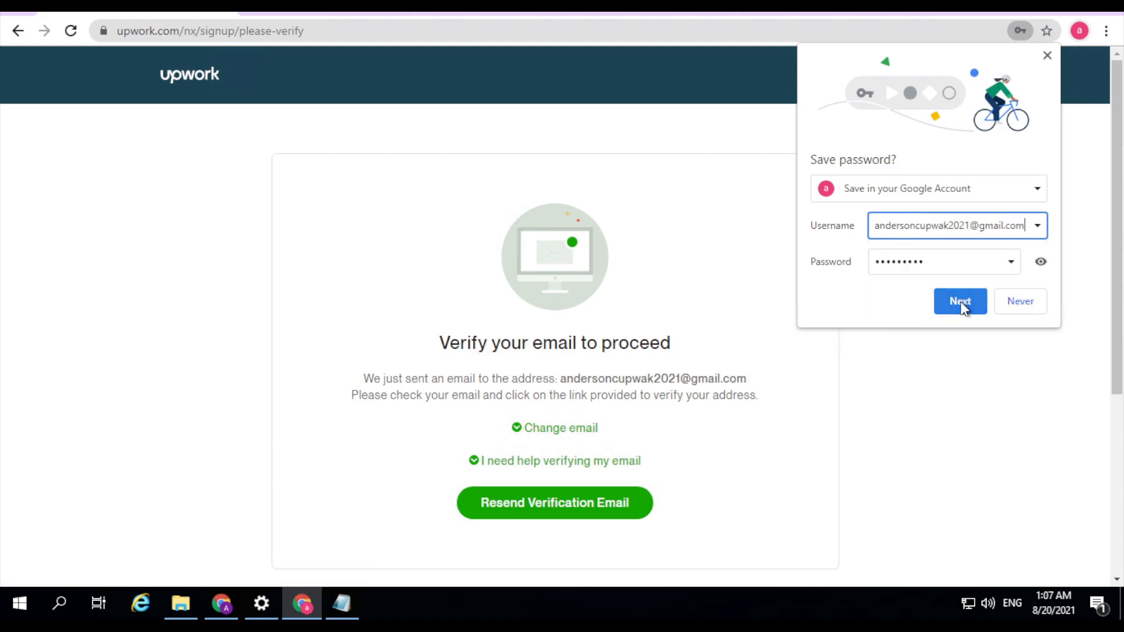
click(962, 304)
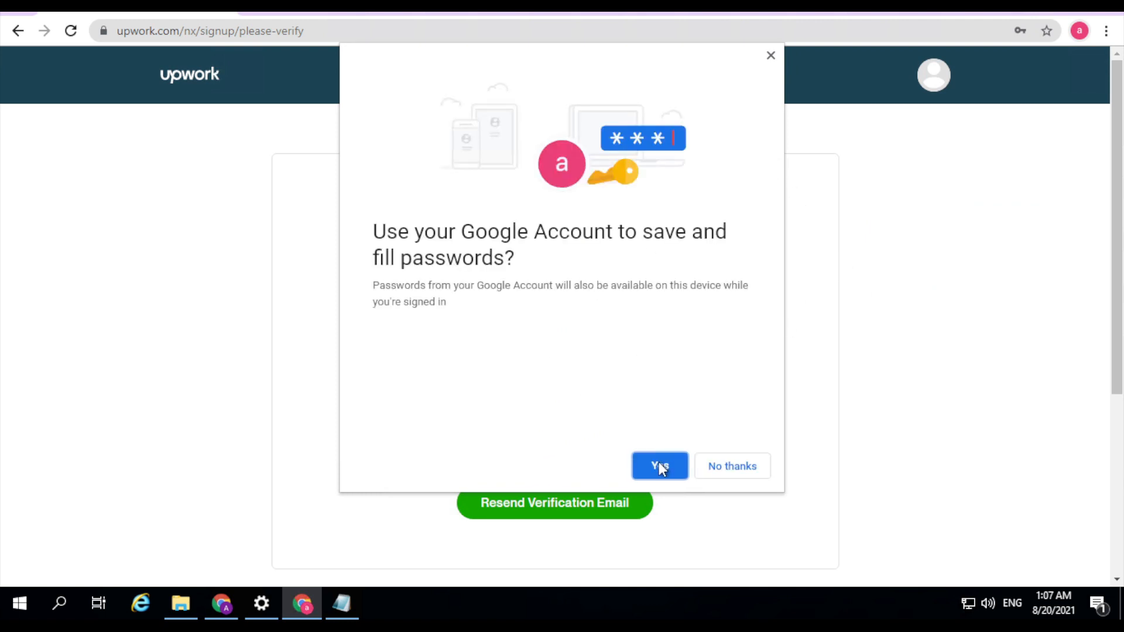
click(660, 469)
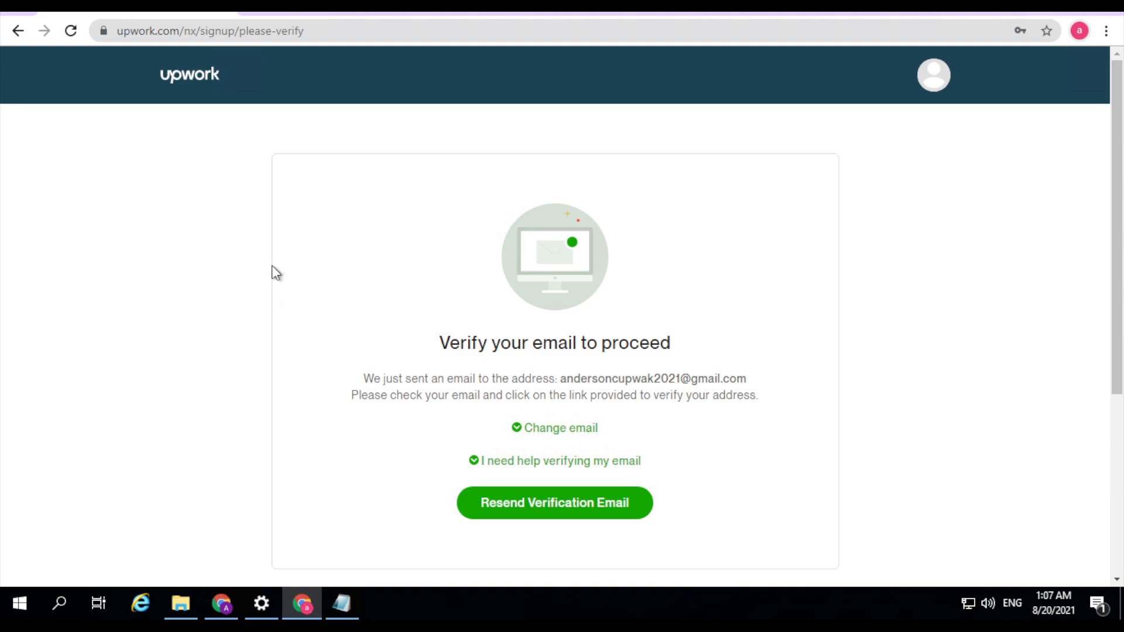
Open Upwork's 'Verify your email address' message in Gmail and follow its Verify Email link.
click(23, 12)
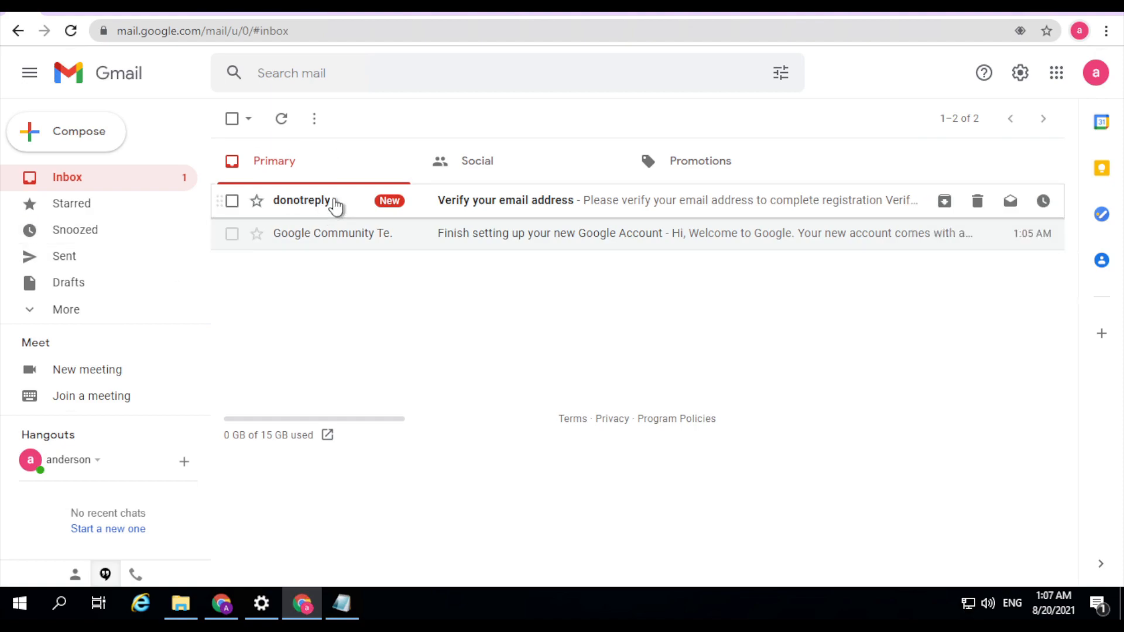
click(336, 204)
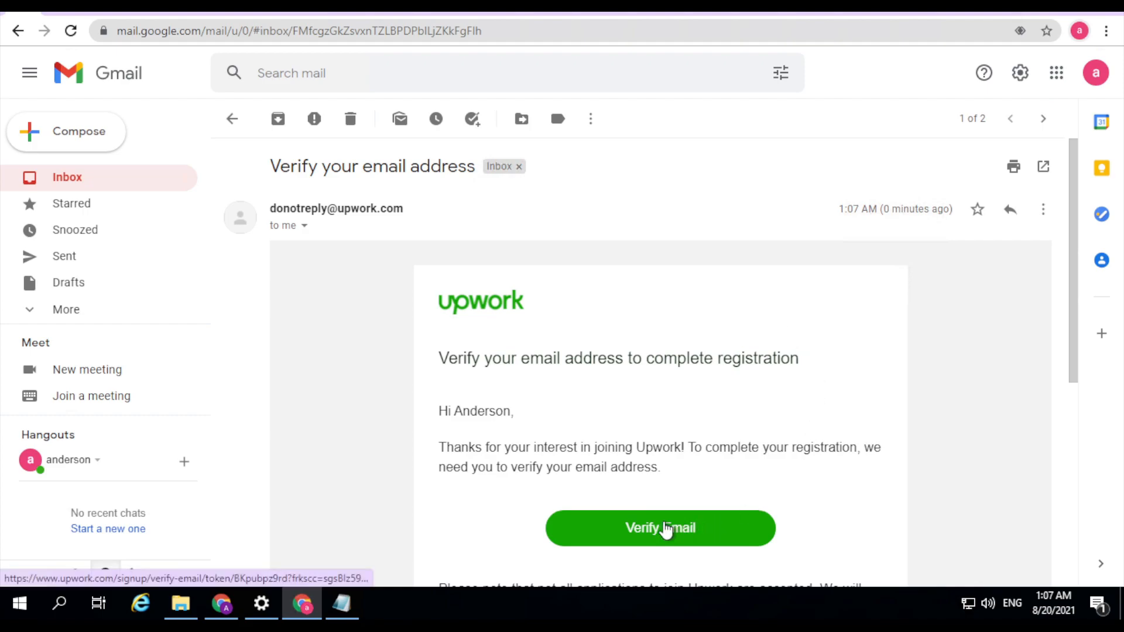
scroll(666, 530, down, 6)
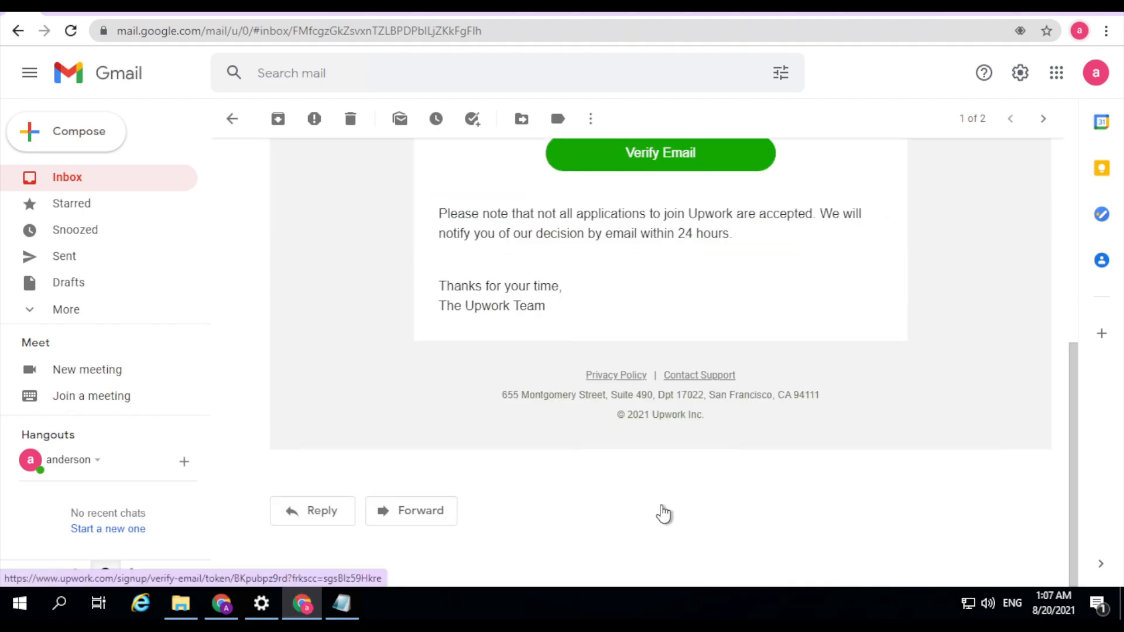
scroll(656, 364, up, 6)
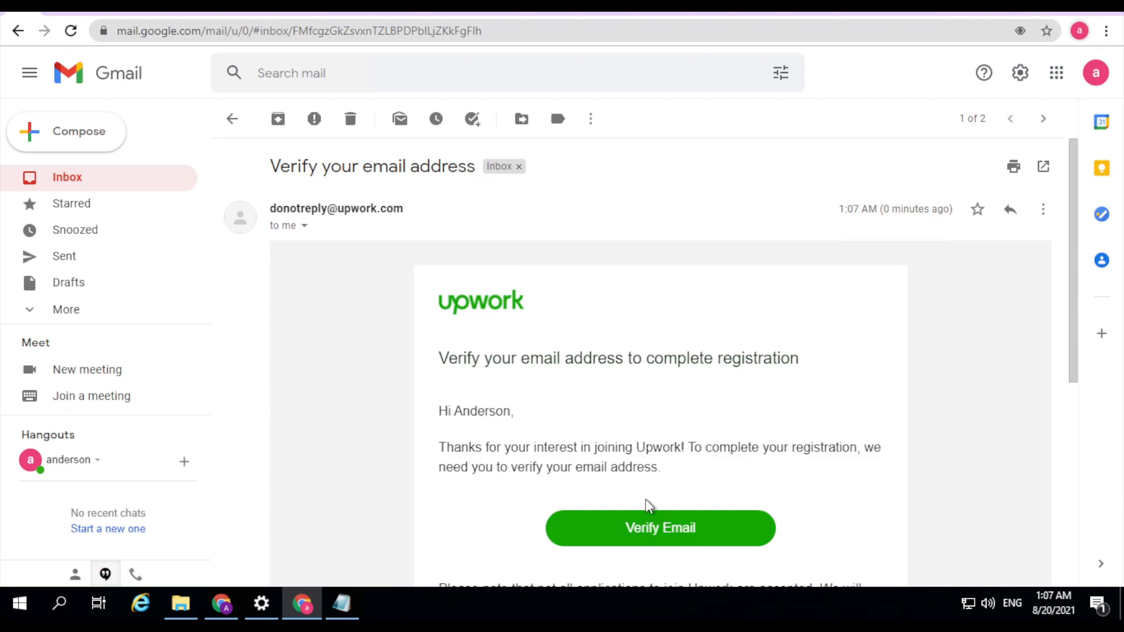
click(653, 530)
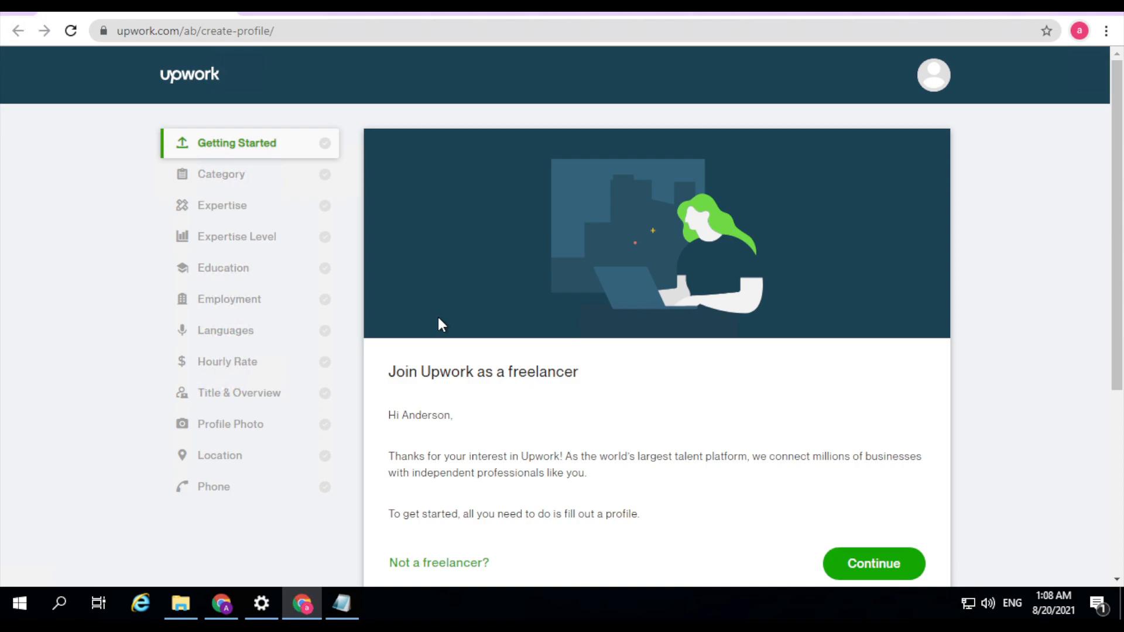
Continue past 'Join Upwork as a freelancer' and start the profile.
scroll(662, 434, down, 5)
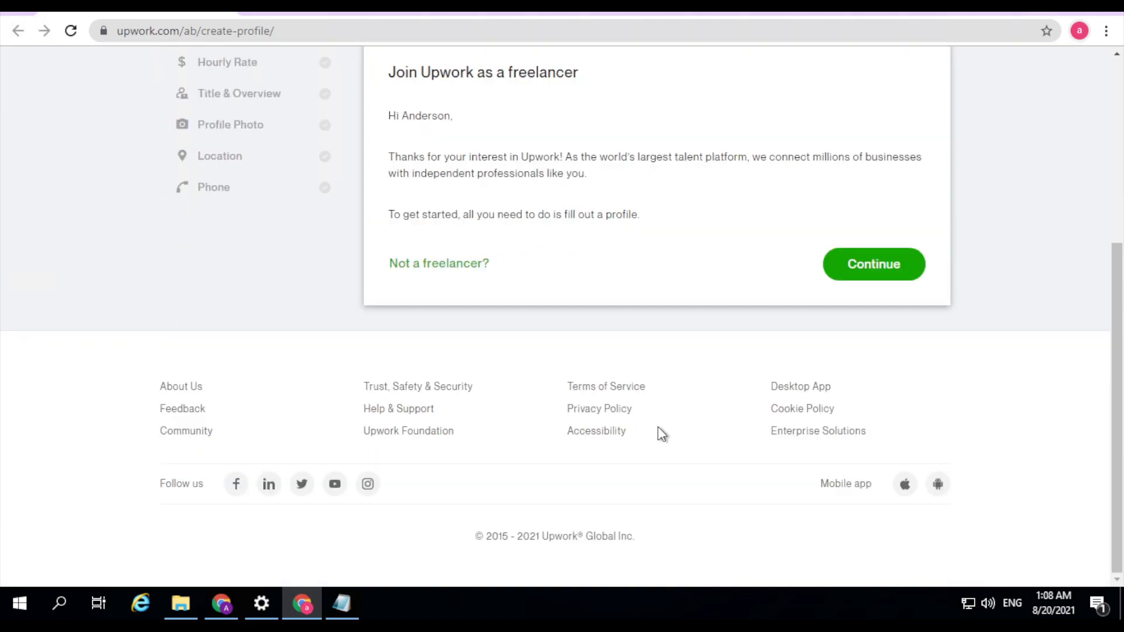
scroll(662, 434, up, 5)
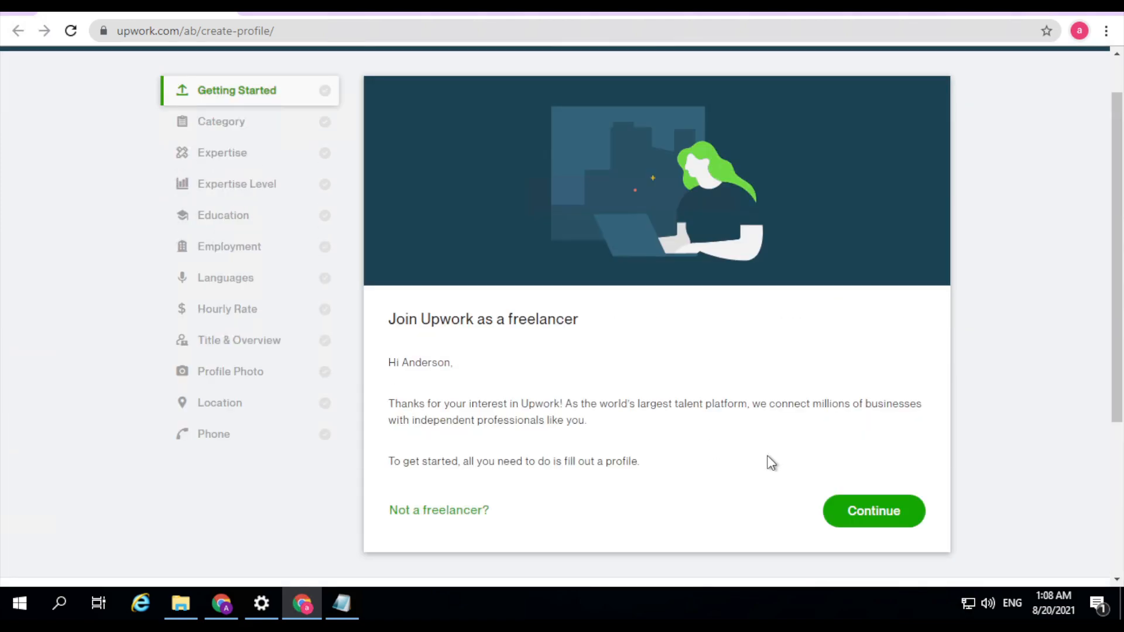
click(883, 517)
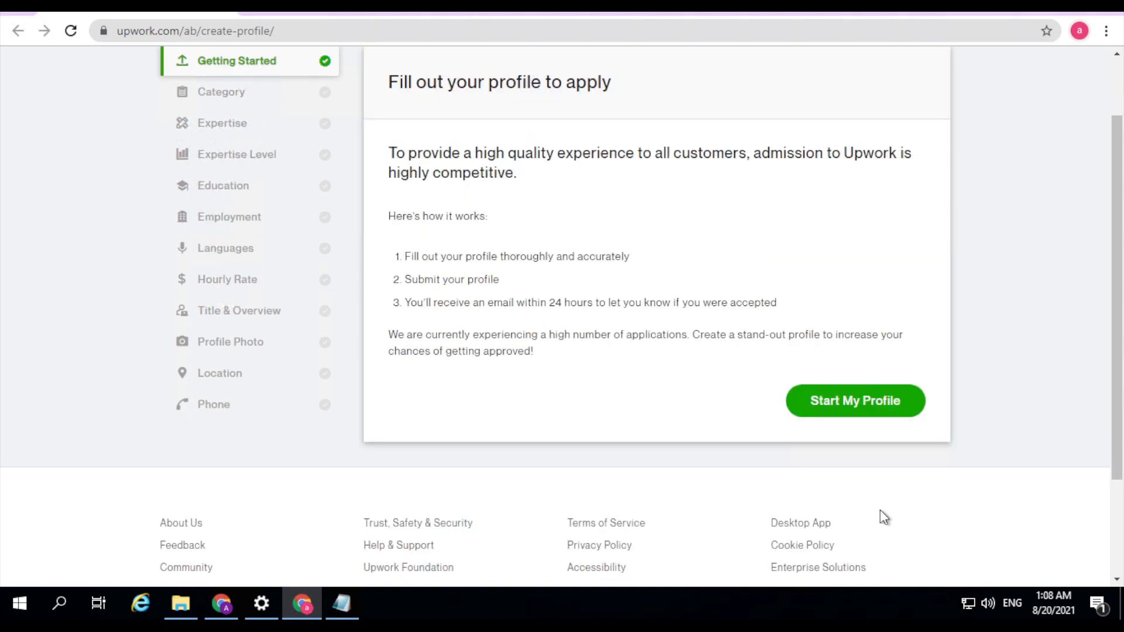
click(864, 400)
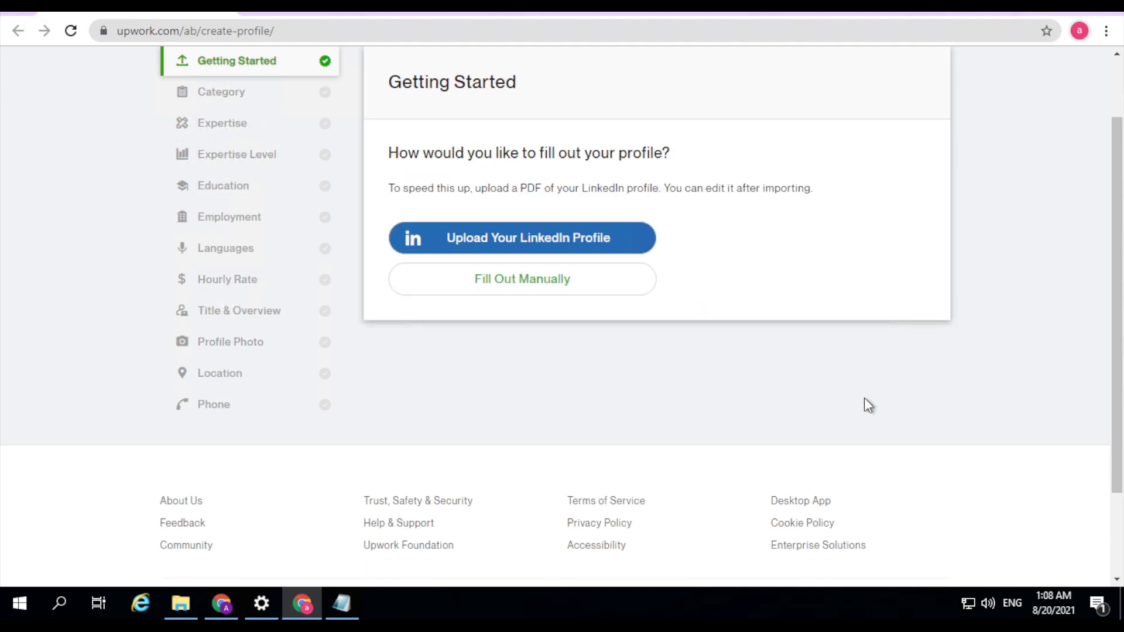
scroll(865, 399, up, 2)
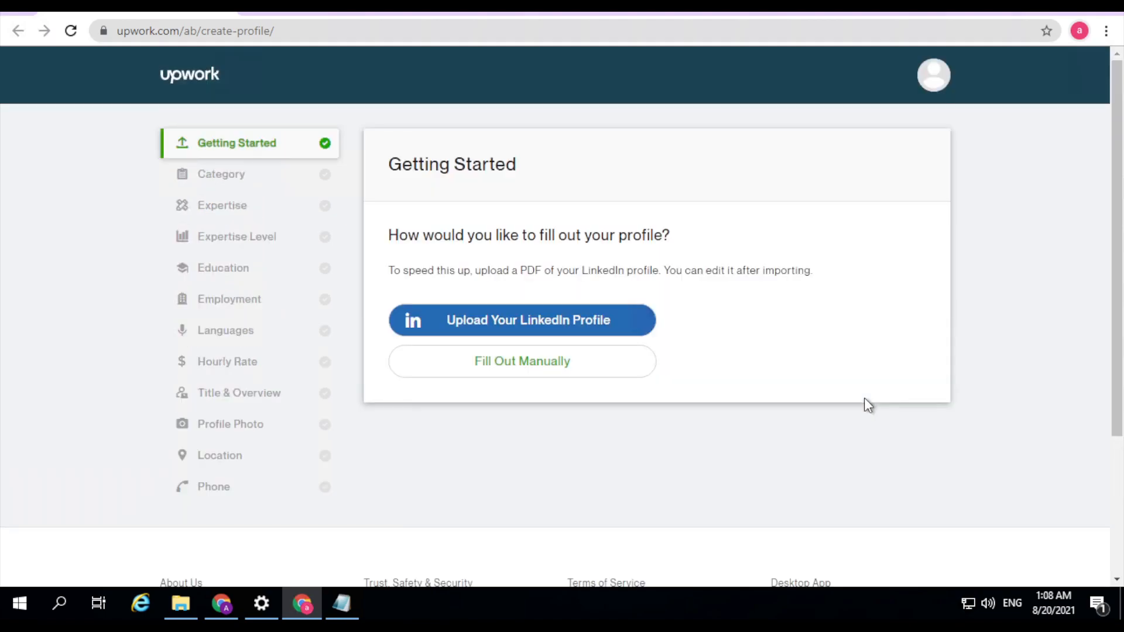
Fill out the profile manually with main service Web, Mobile & Software Dev and subcategory Web & Mobile Design.
click(523, 362)
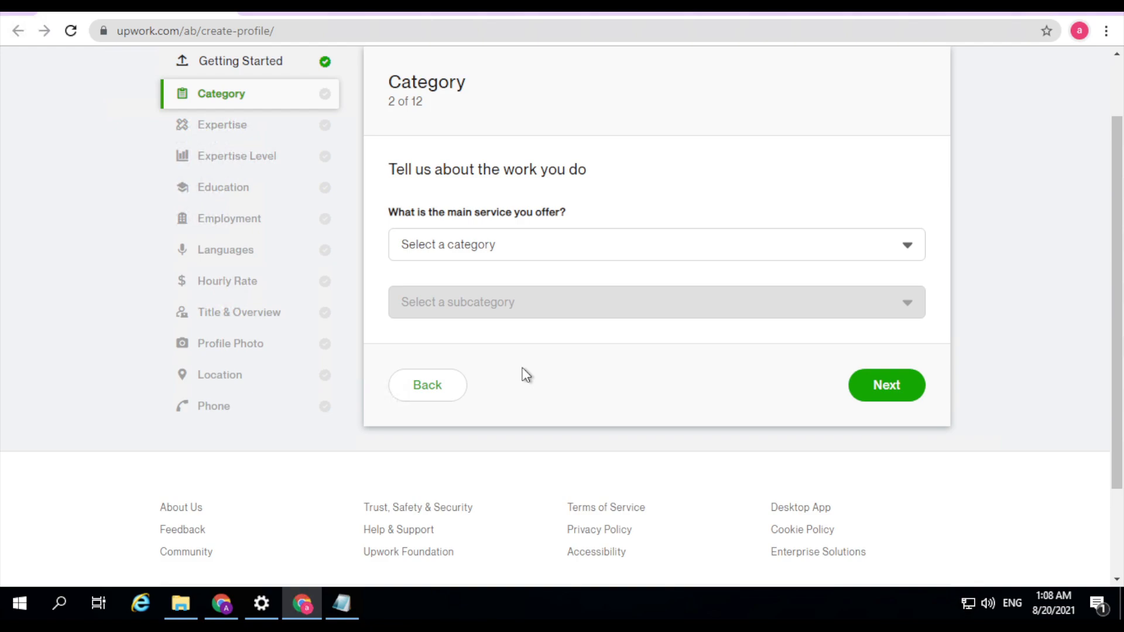
click(638, 257)
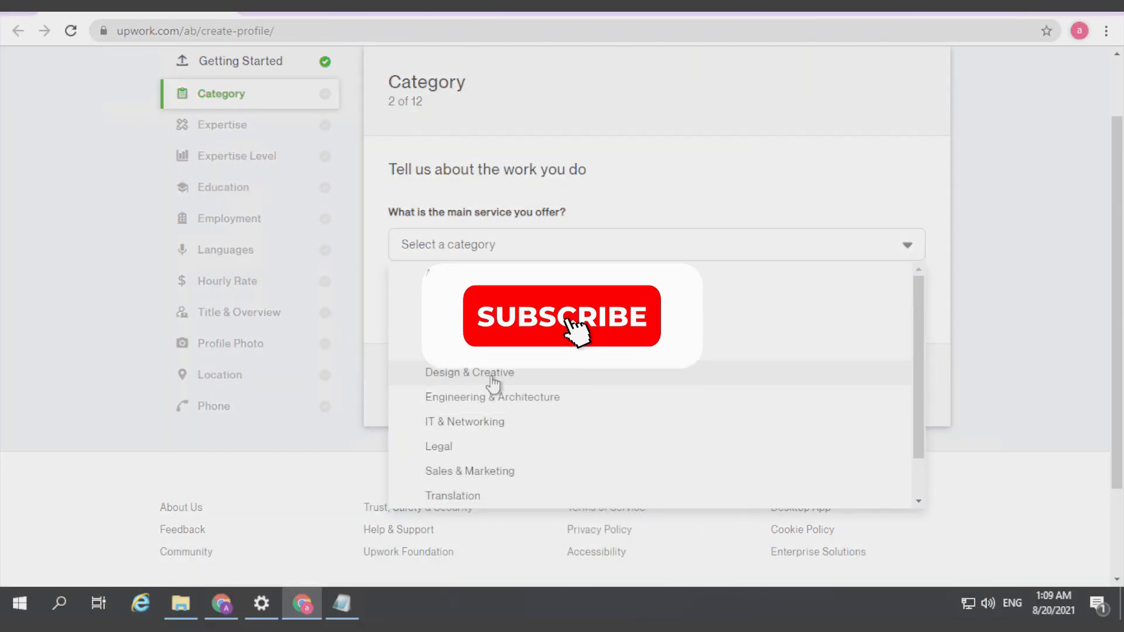
click(492, 380)
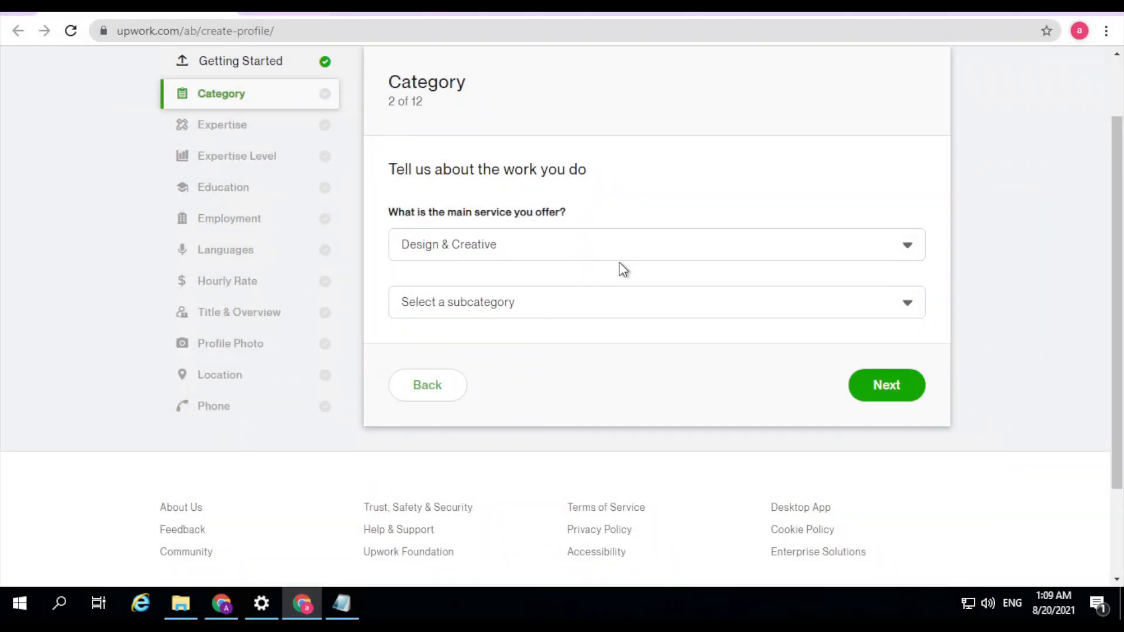
click(638, 250)
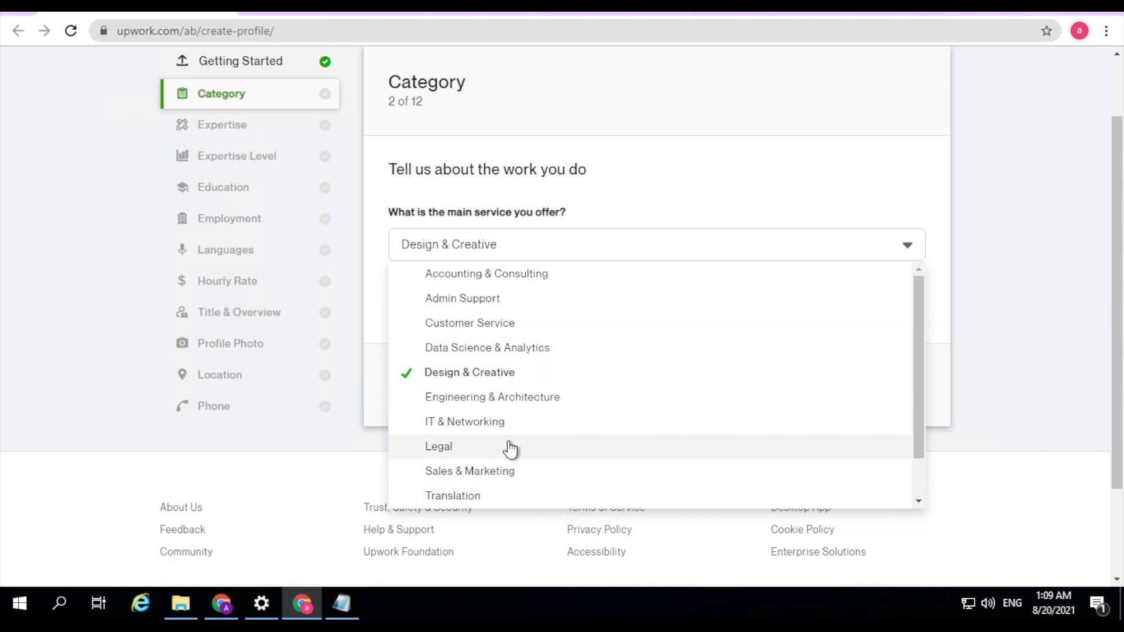
scroll(510, 449, down, 1)
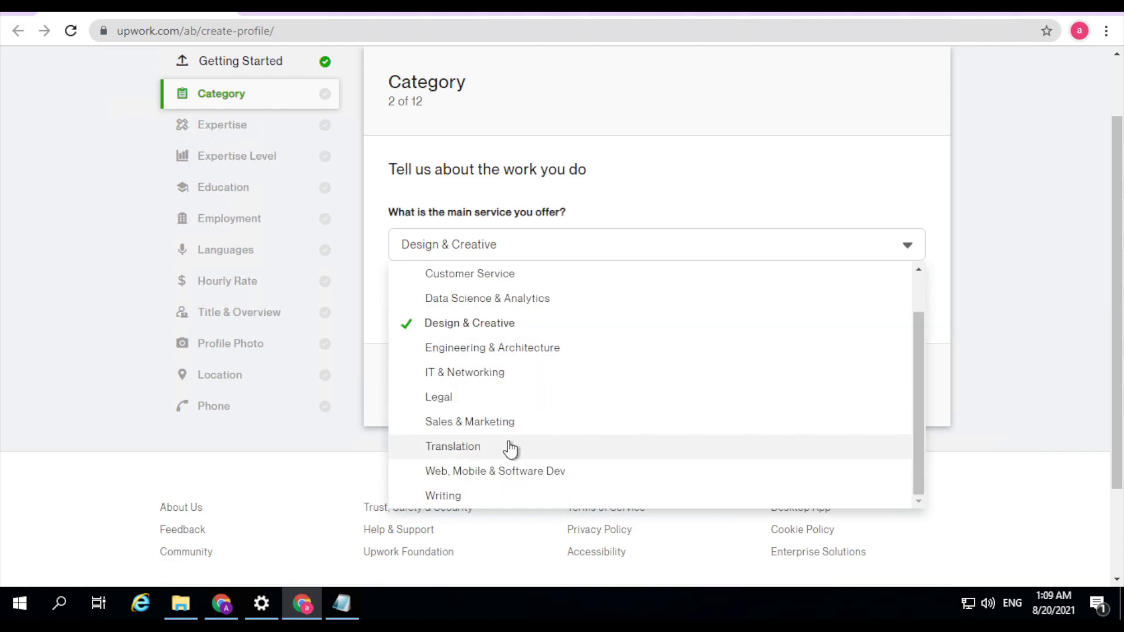
click(474, 476)
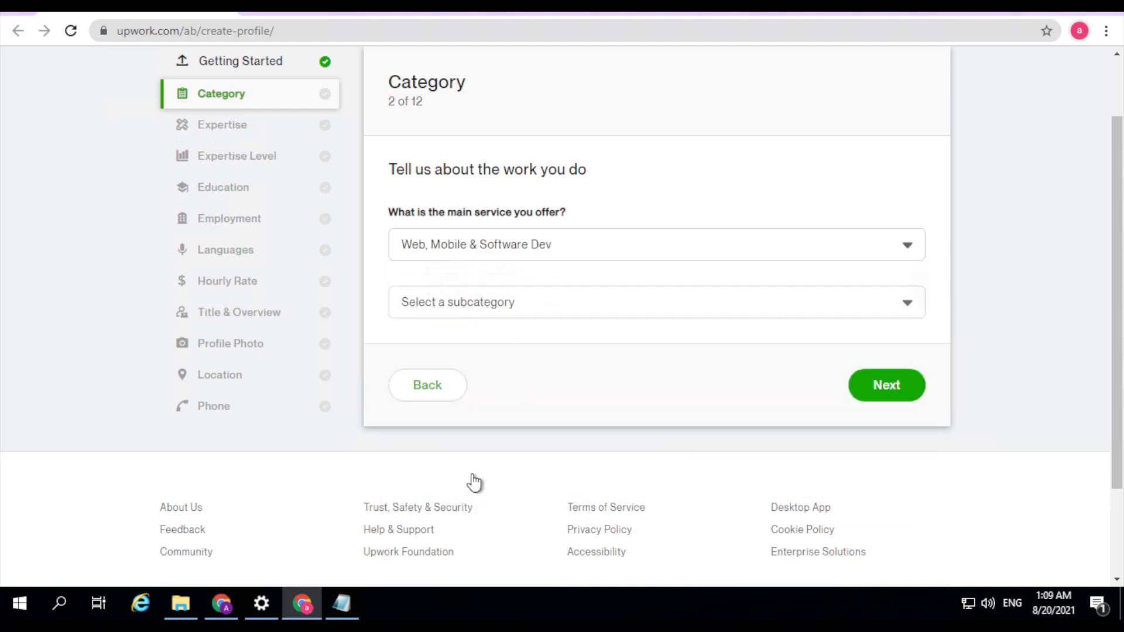
click(626, 317)
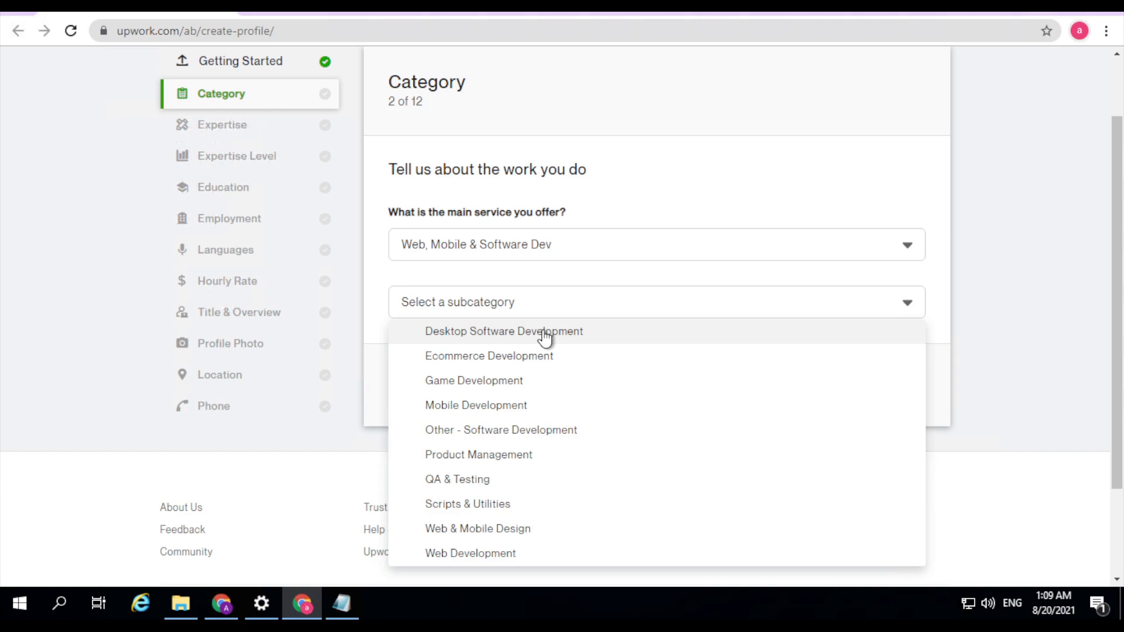
click(486, 533)
click(881, 386)
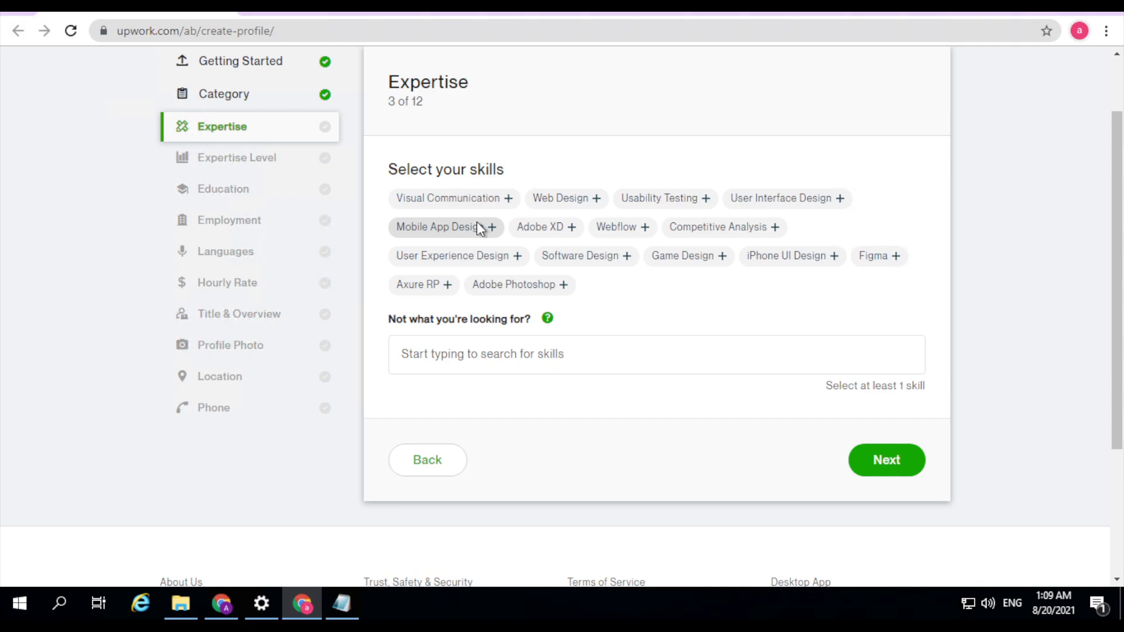
Pick Web Design, Mobile App Design, iPhone UI Design and Software Design as skills and submit them.
click(554, 198)
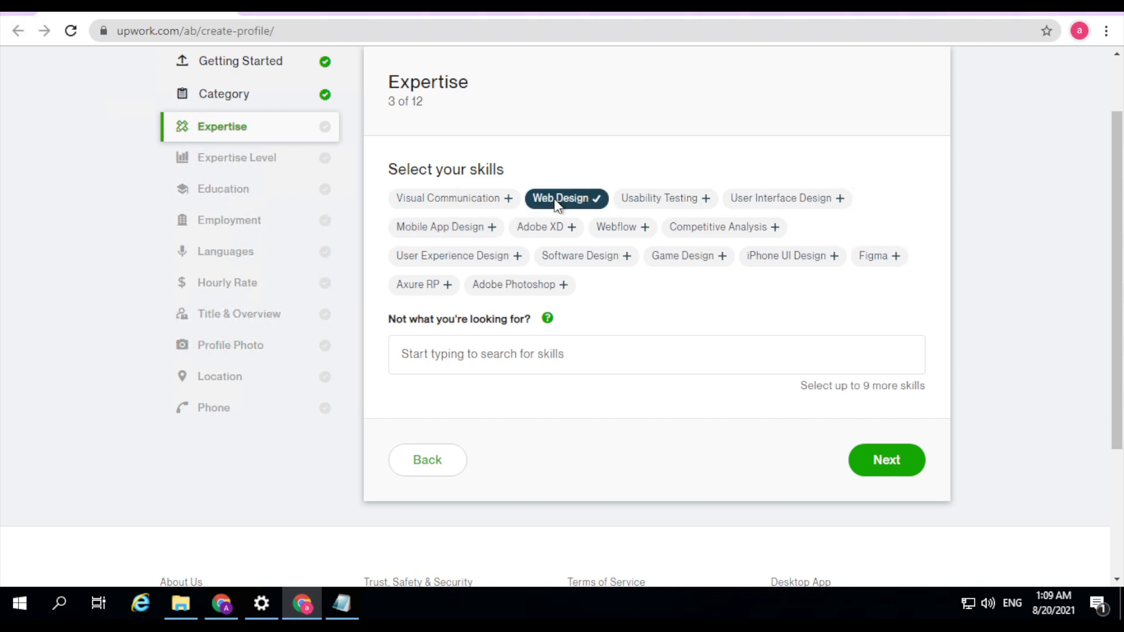
click(428, 226)
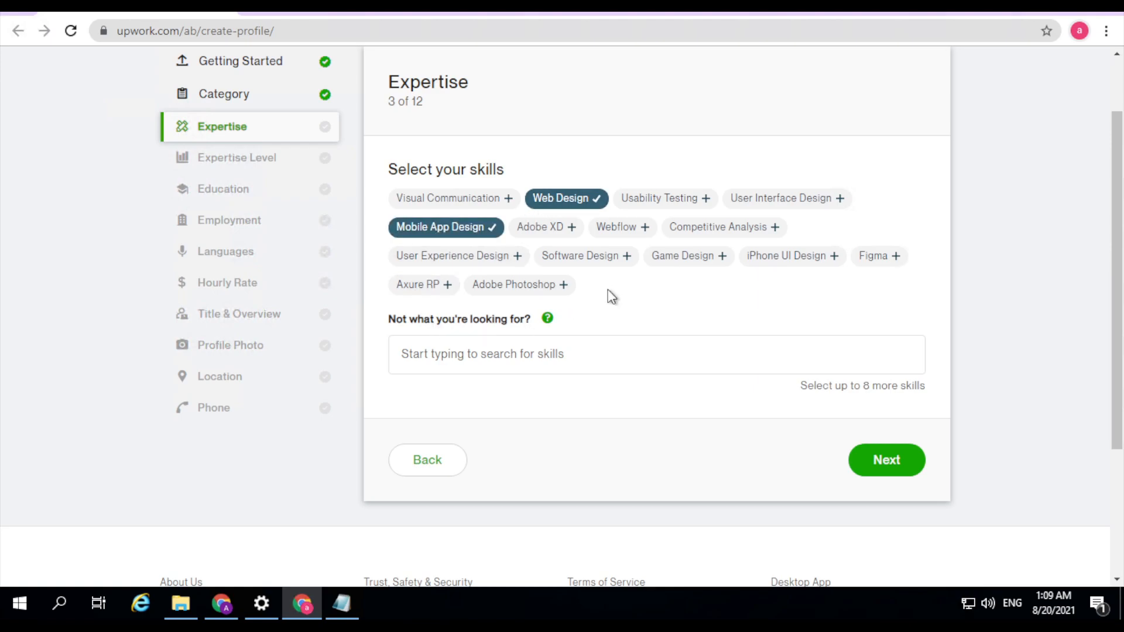
click(786, 258)
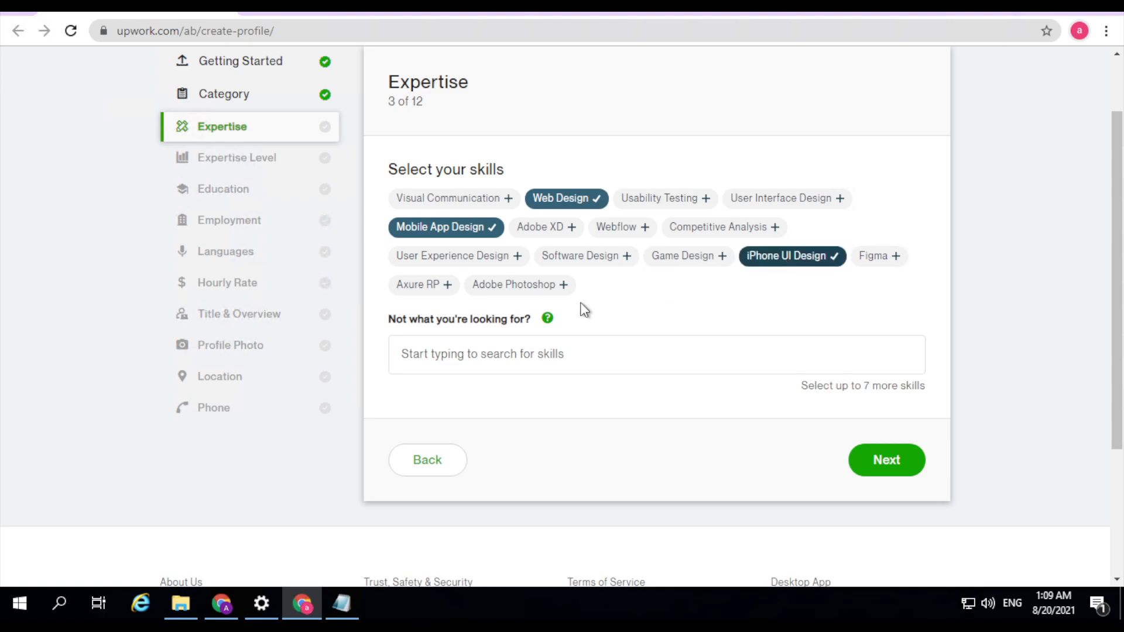
click(569, 261)
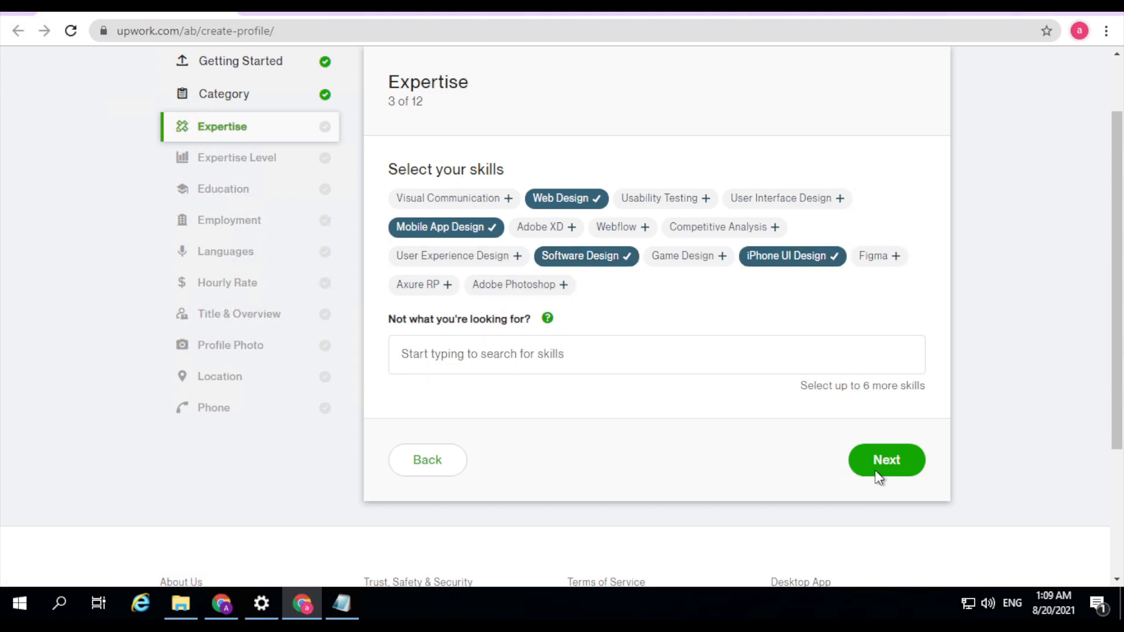
click(880, 461)
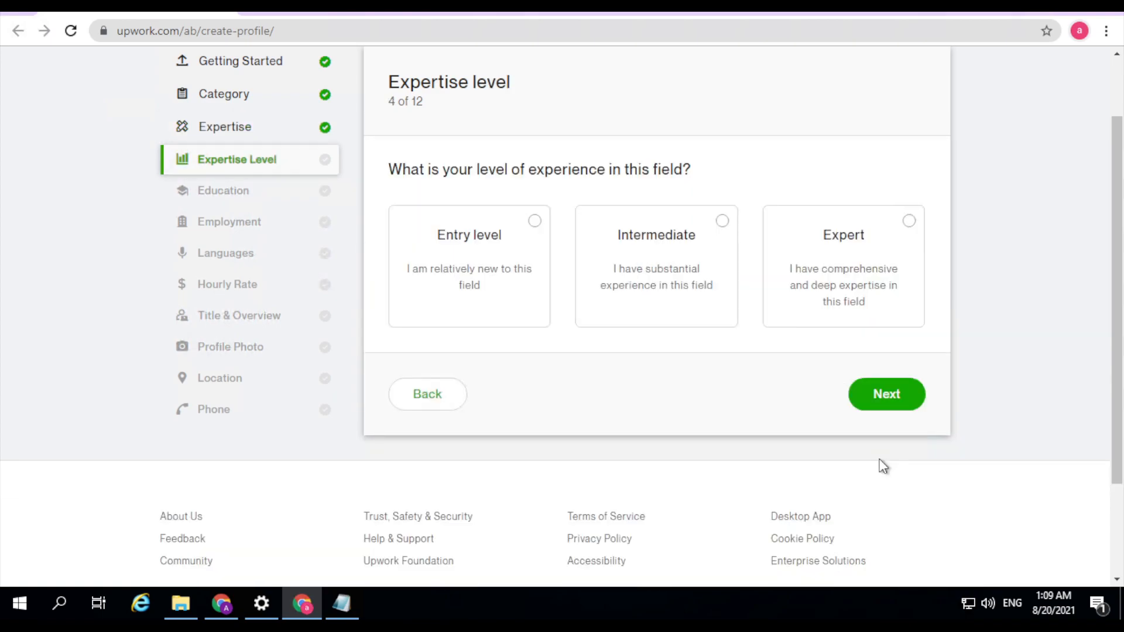
Choose Intermediate as the expertise level and continue.
click(676, 264)
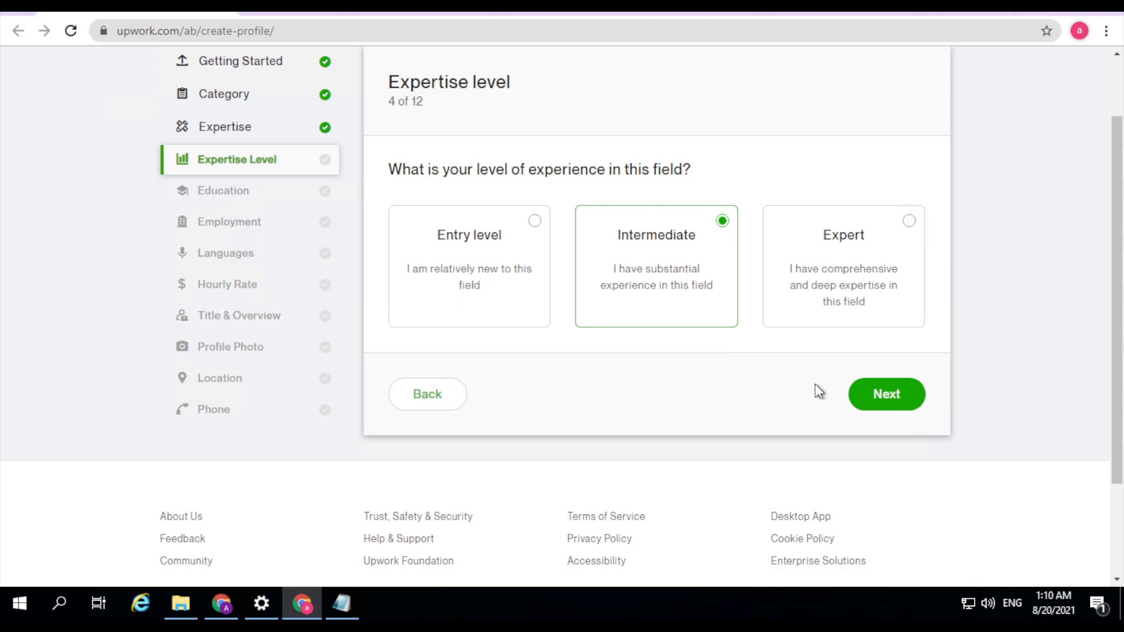
scroll(743, 279, up, 2)
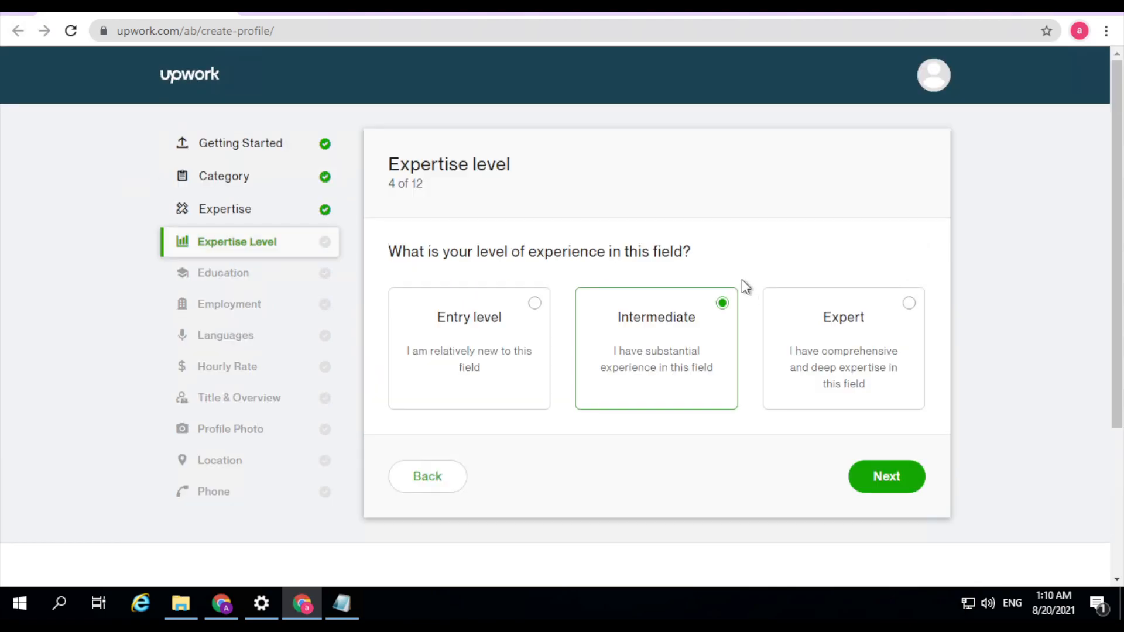
scroll(743, 279, down, 4)
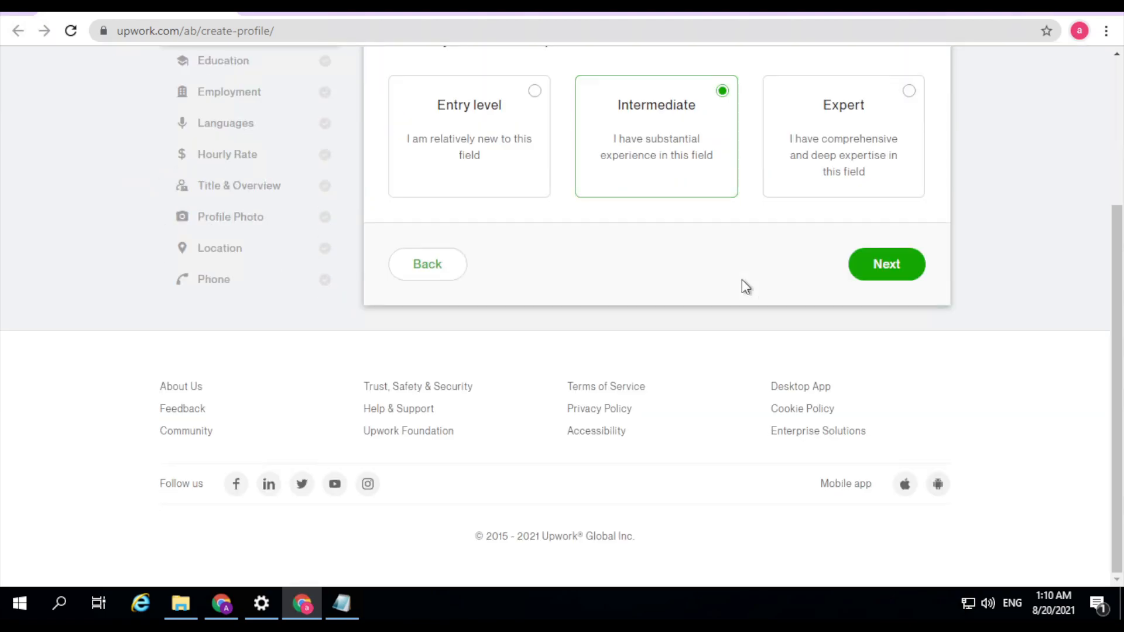
scroll(742, 279, up, 4)
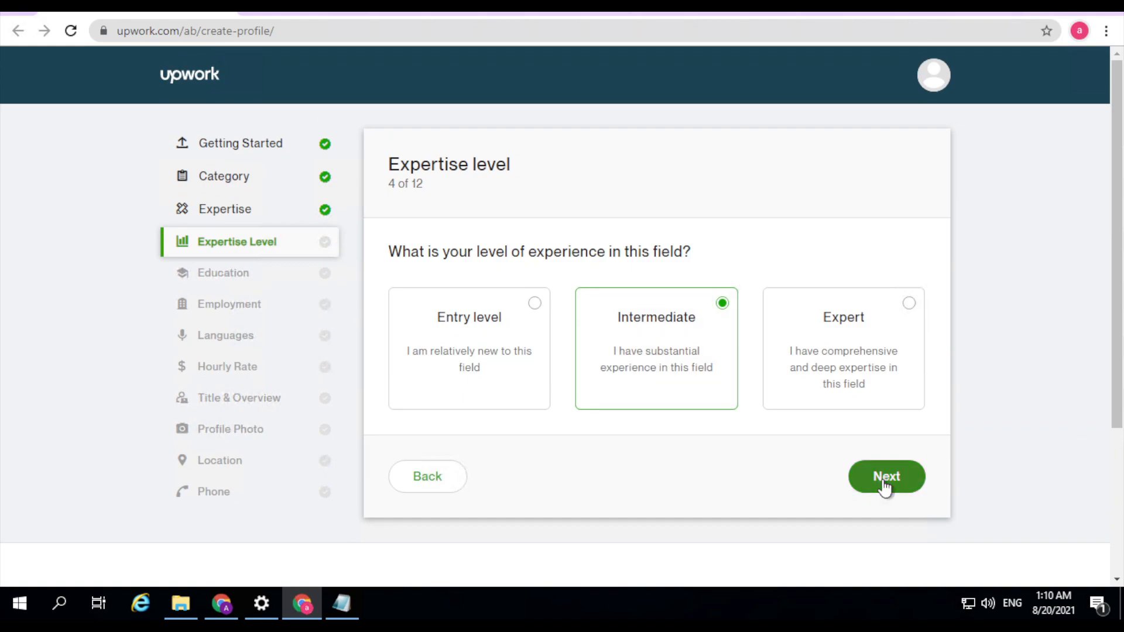
click(886, 483)
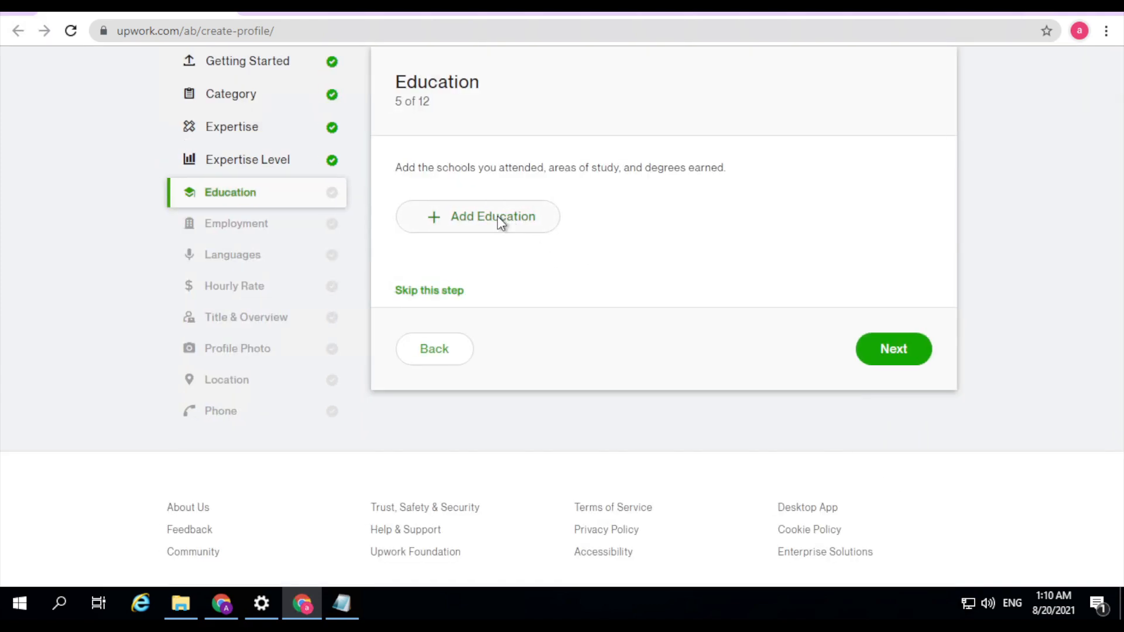
Add and save Michigan School of Professional Psychology as an education entry, searching 'Michig'.
click(499, 222)
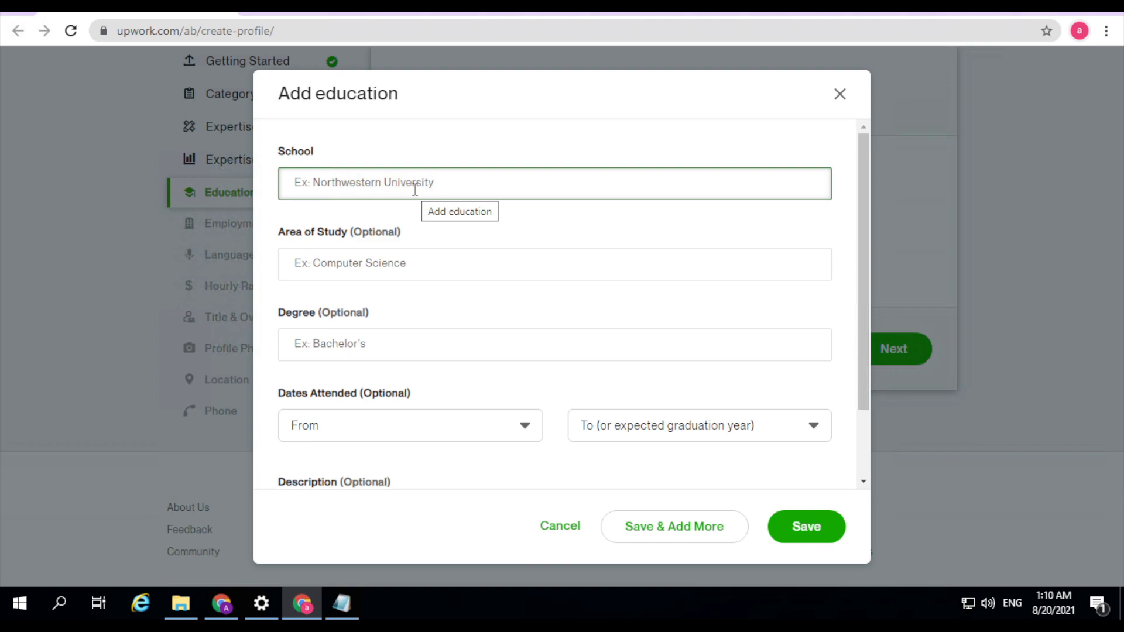
click(387, 178)
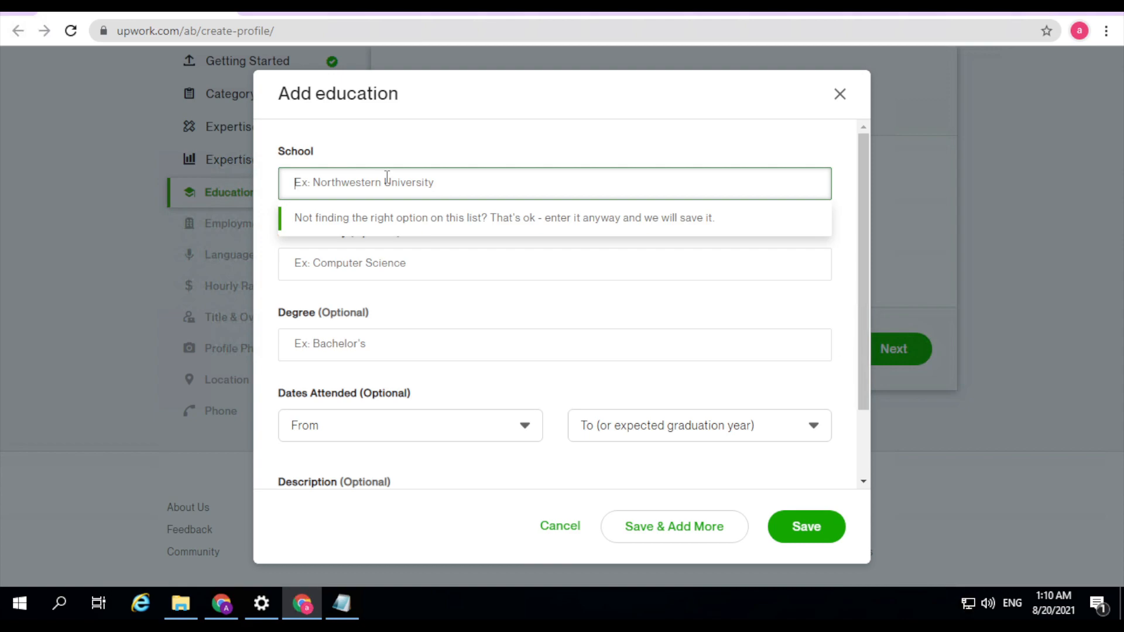
text(Michig)
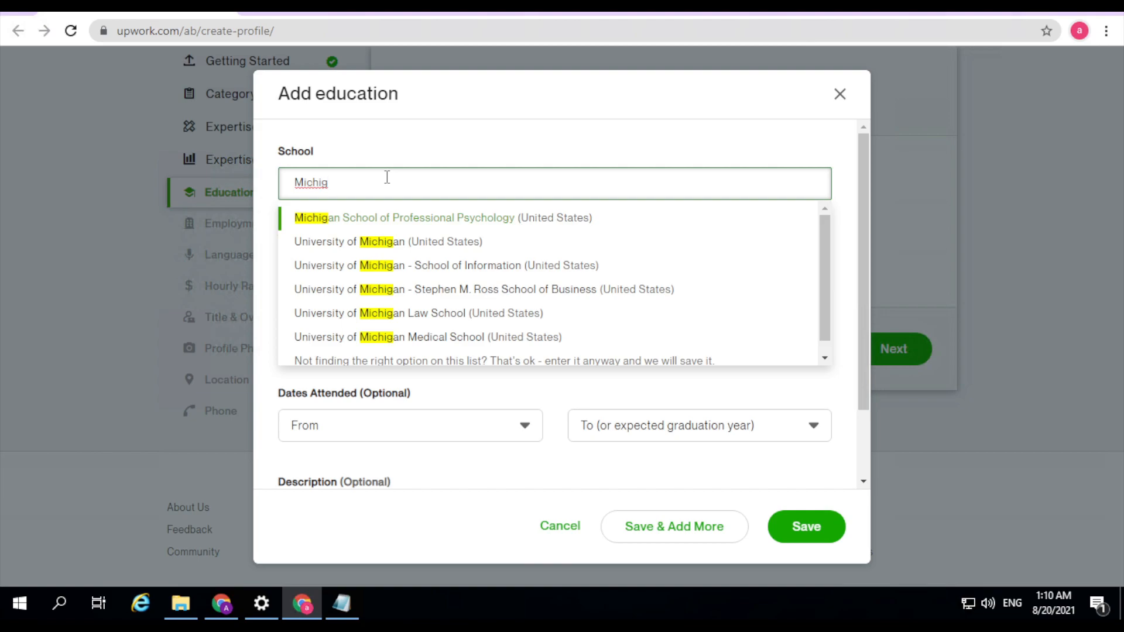
click(358, 222)
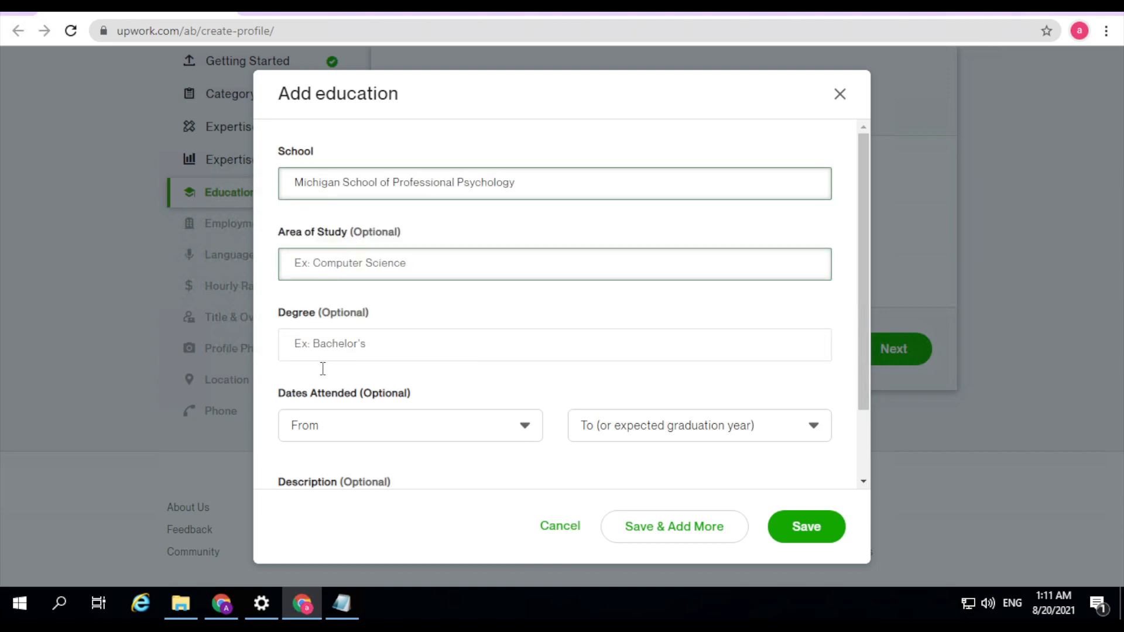
scroll(564, 459, down, 2)
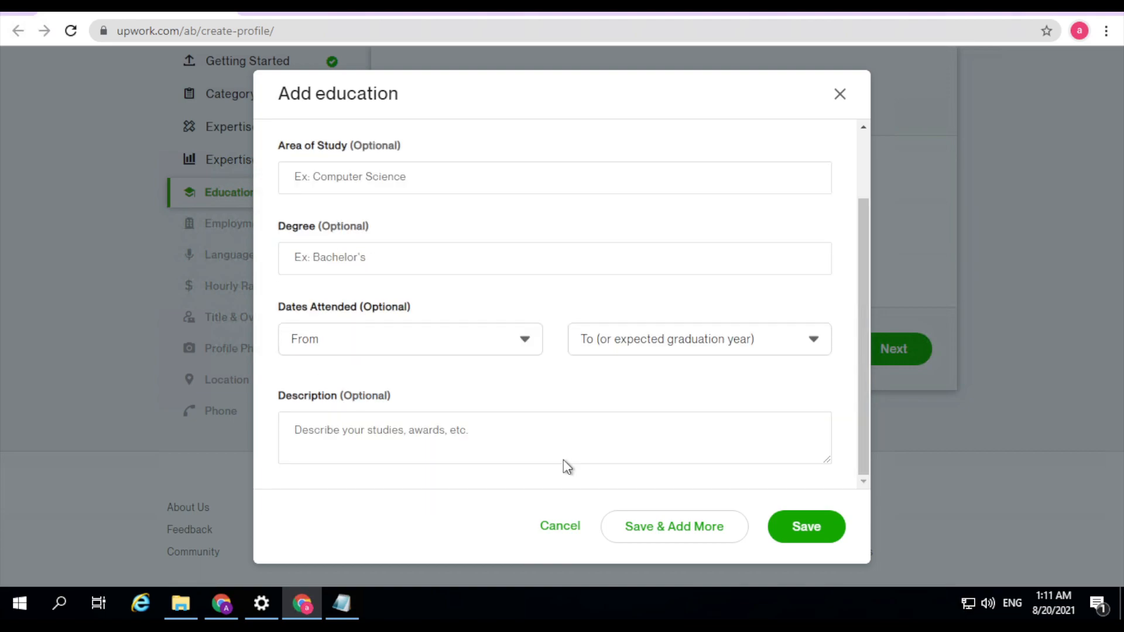
scroll(580, 397, up, 2)
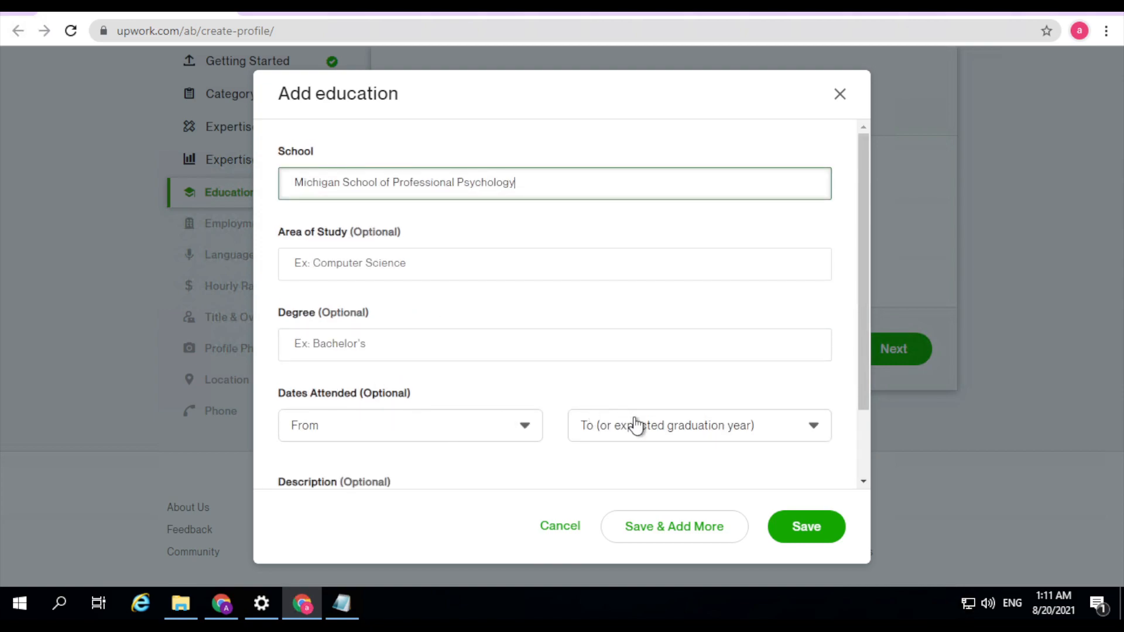
scroll(635, 417, down, 2)
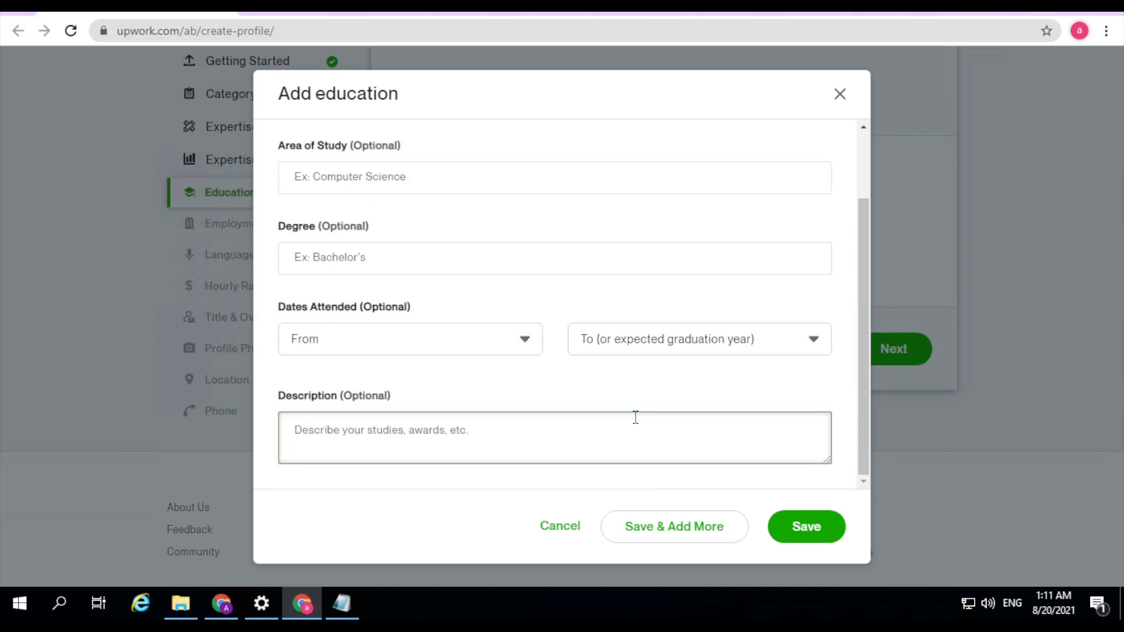
click(797, 538)
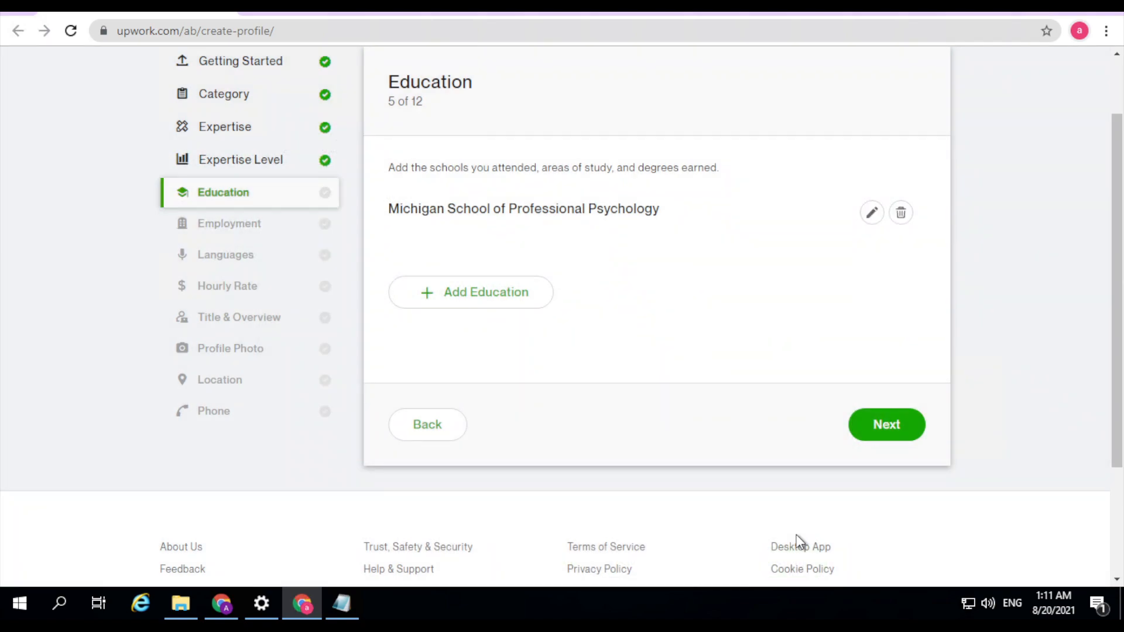
Start a new employment entry for Microsoft, located in Michigan, as Software Engineer.
click(891, 425)
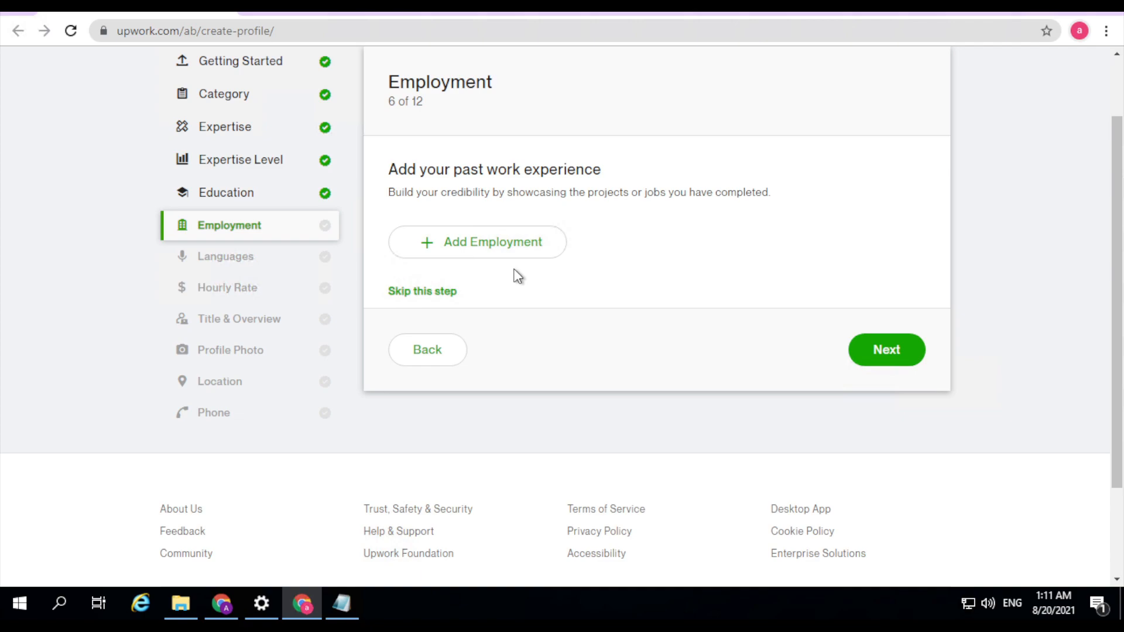
click(528, 243)
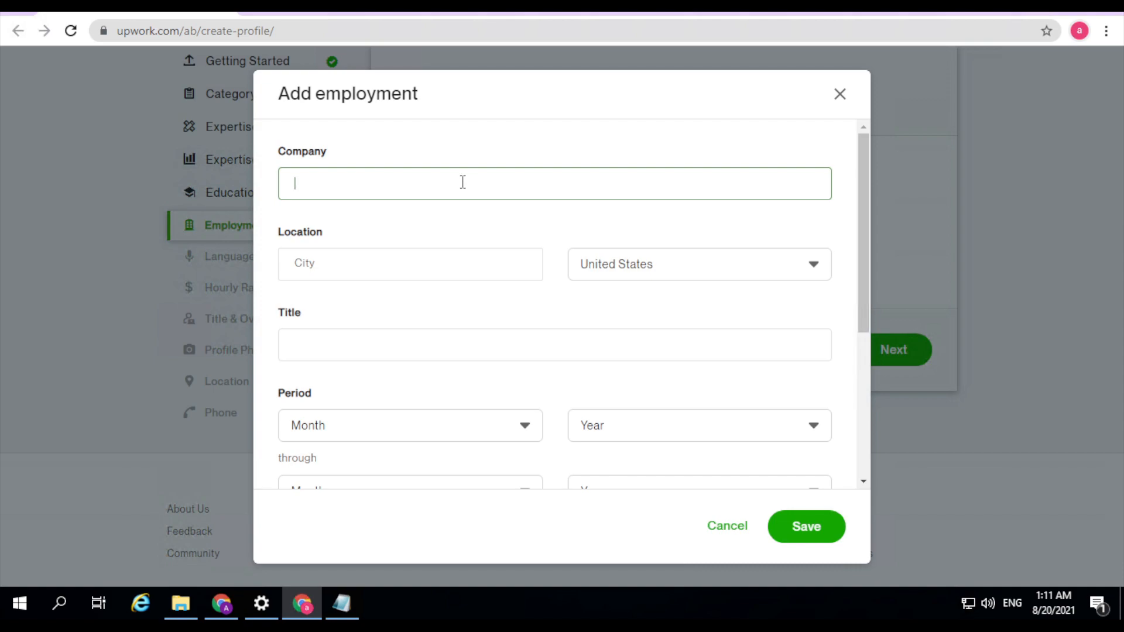
text(Micro)
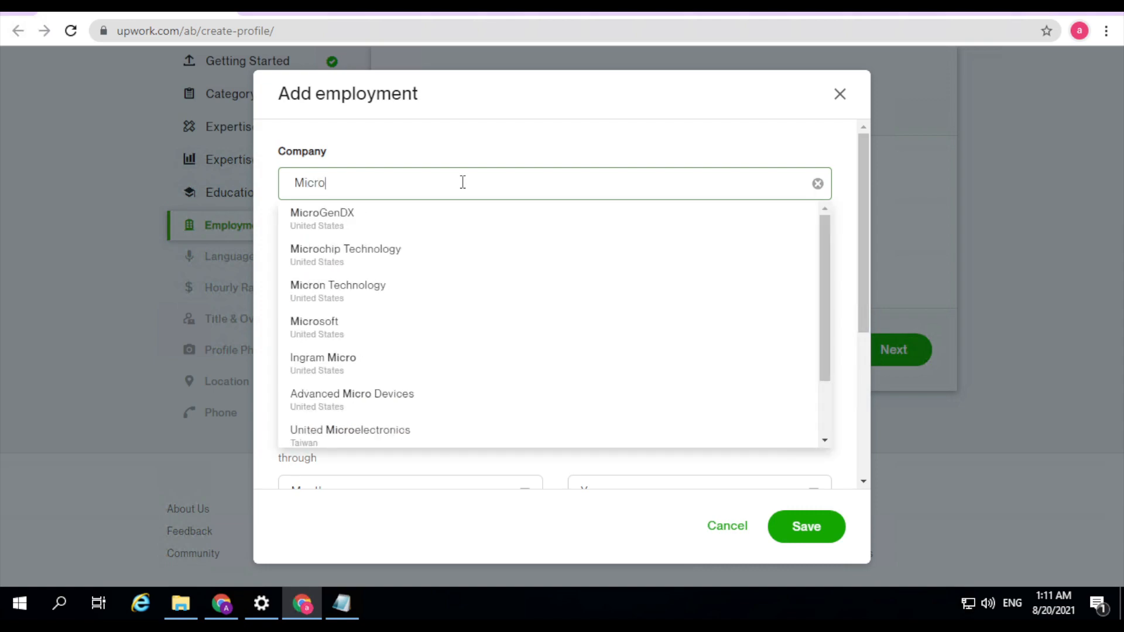
click(318, 336)
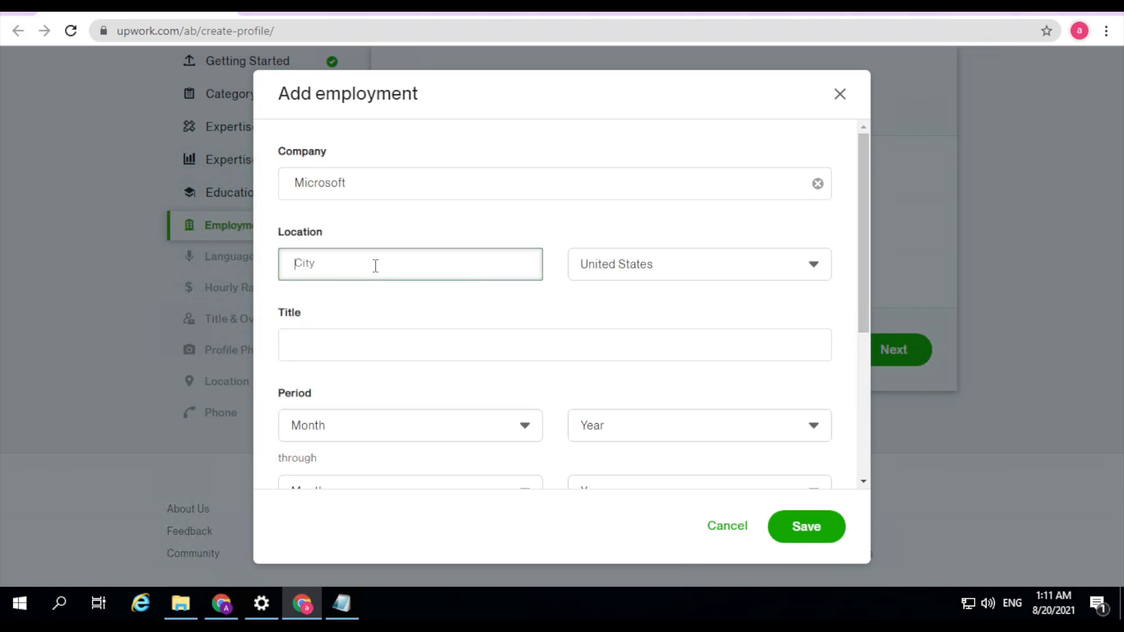
text(Michigan)
click(482, 434)
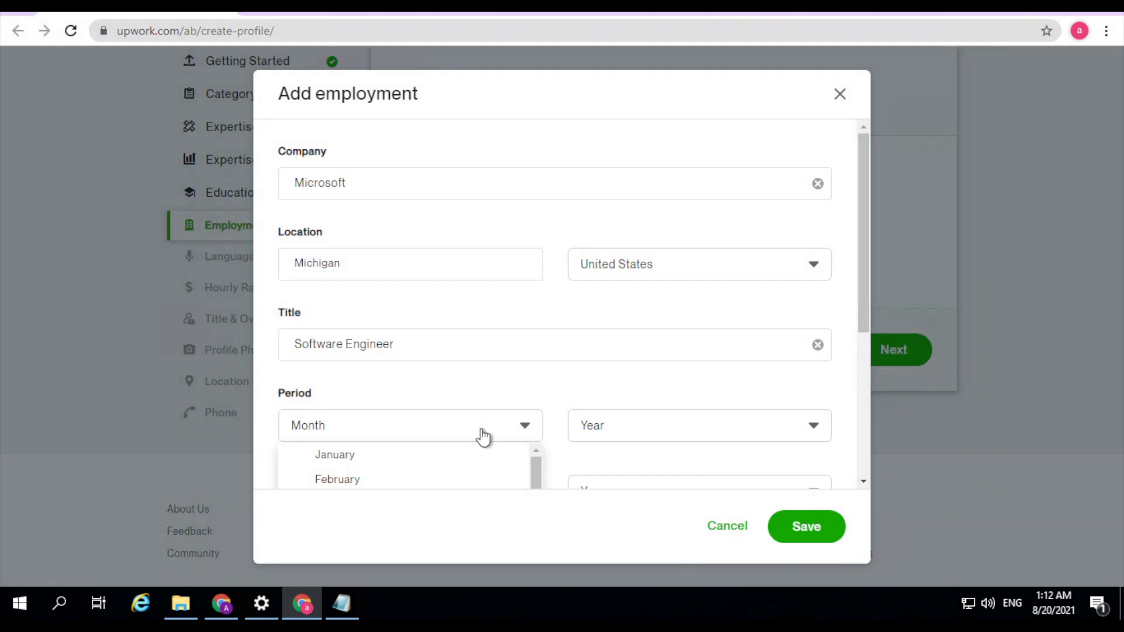
Set the employment start date to May 2015.
scroll(484, 437, down, 4)
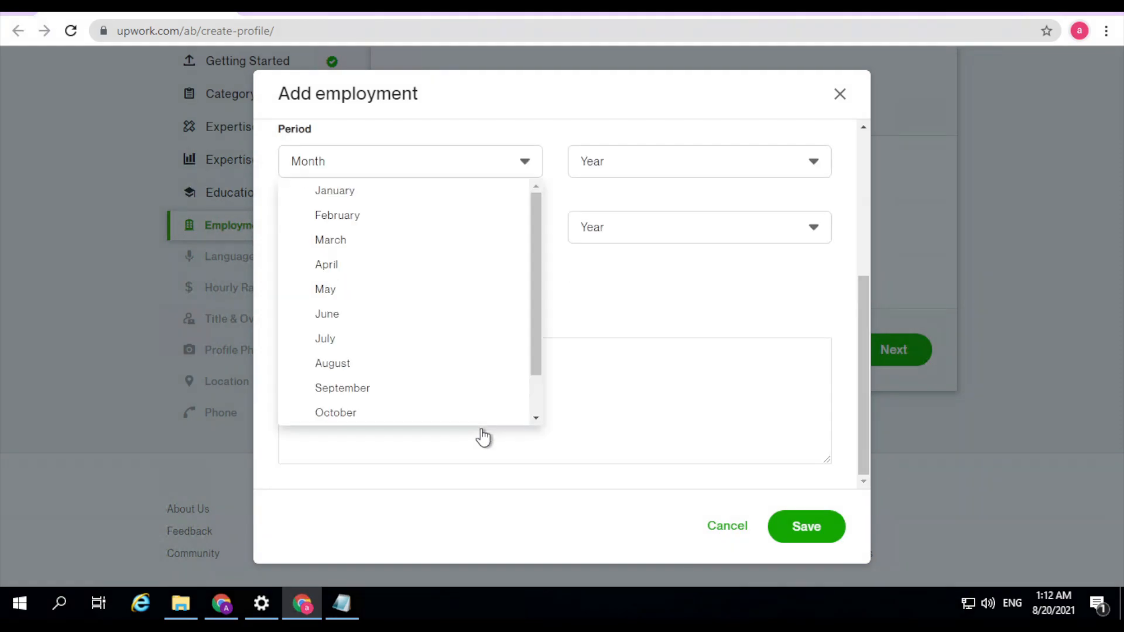
click(335, 297)
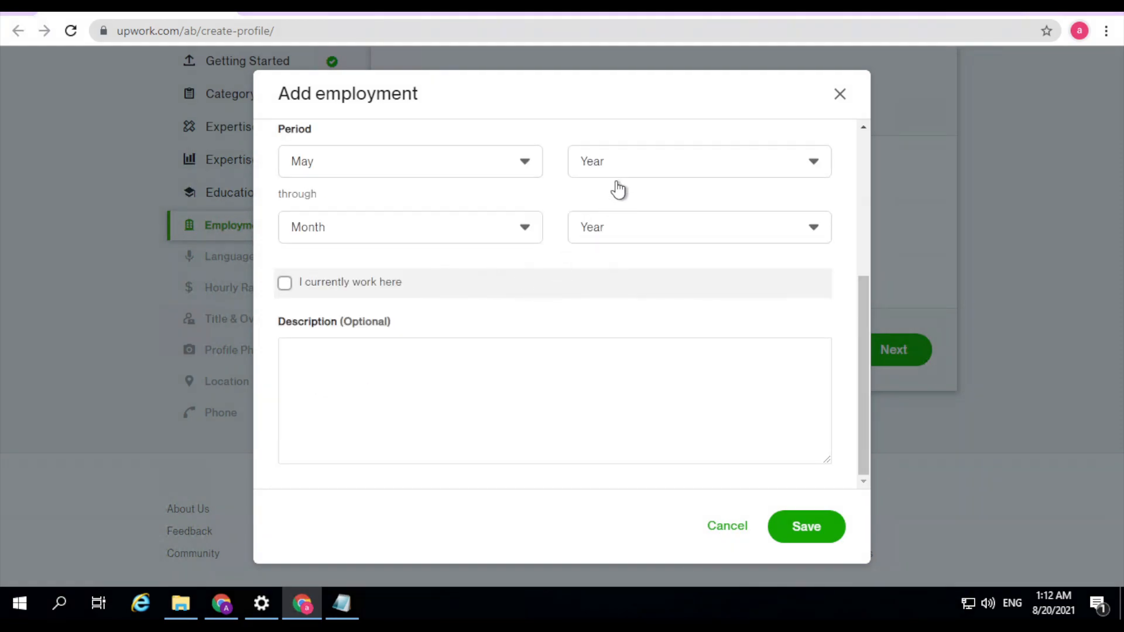
scroll(621, 181, up, 2)
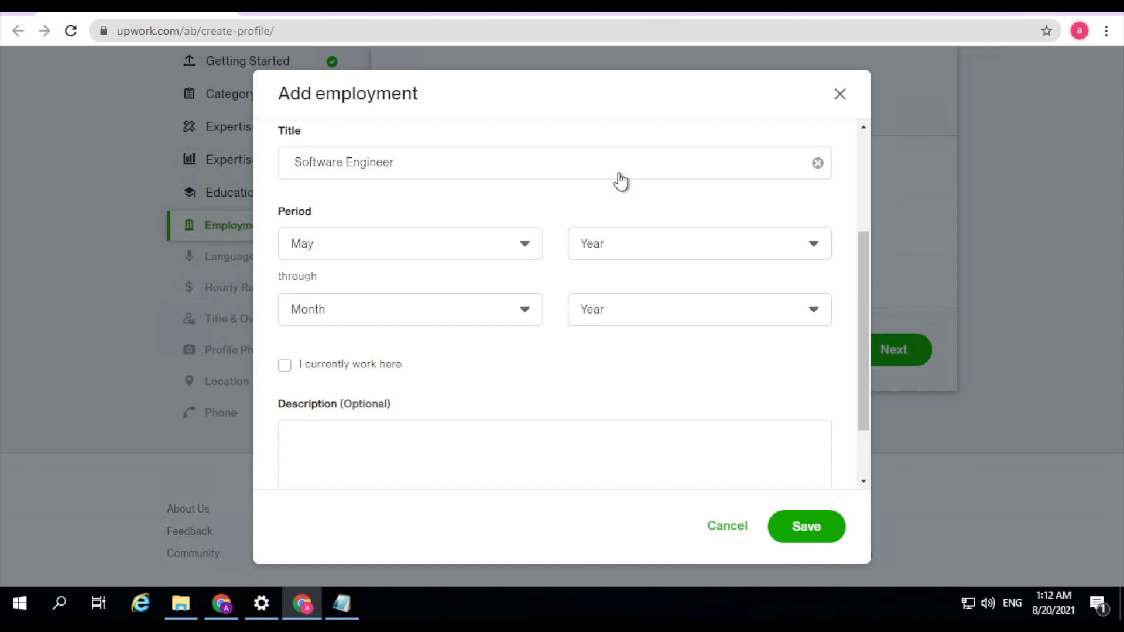
click(694, 245)
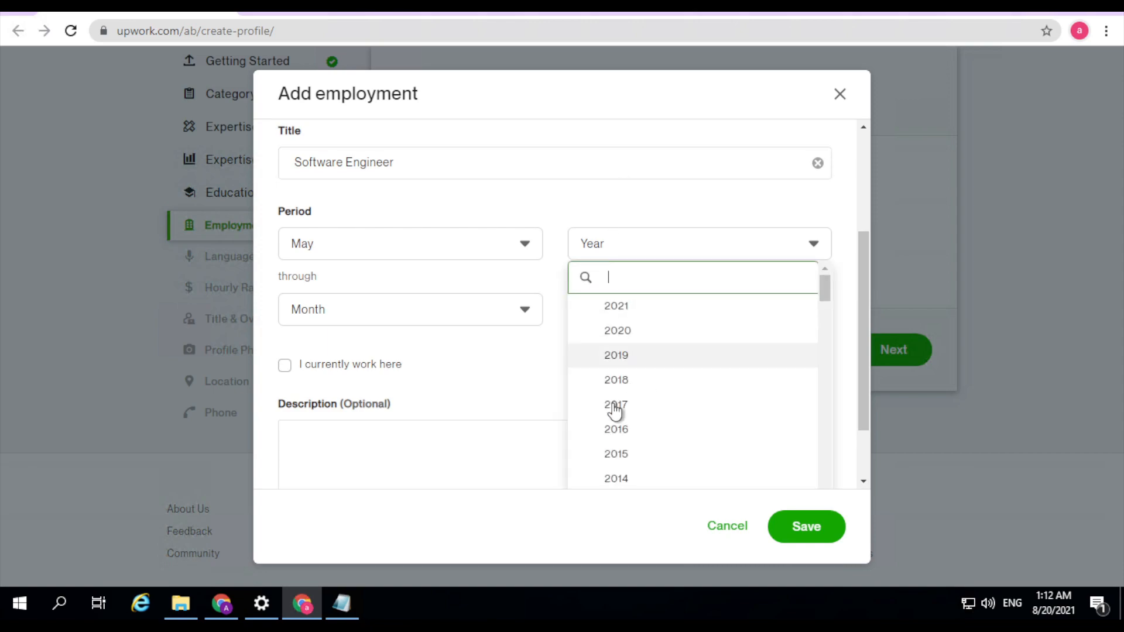
click(614, 458)
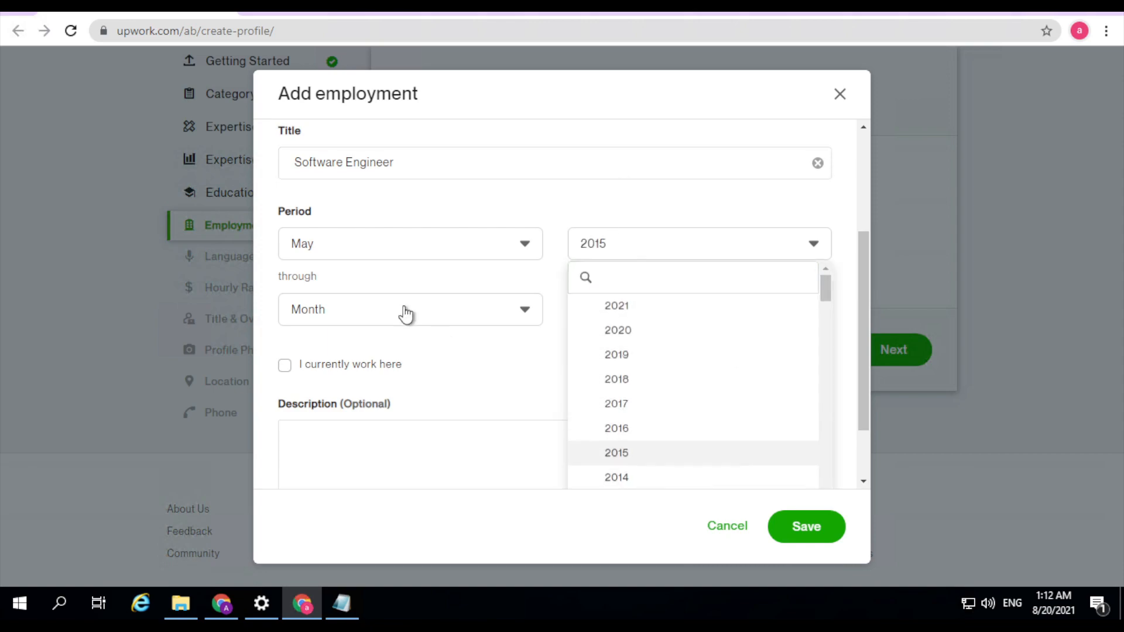
Set the end date to August 2018 and save the Microsoft entry.
click(389, 319)
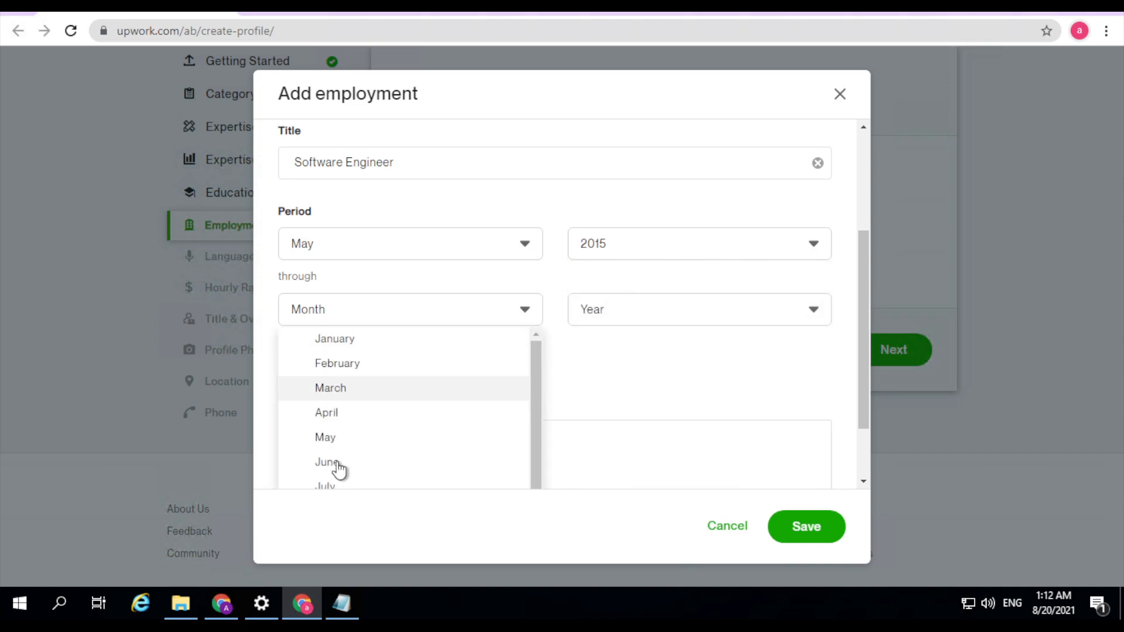
scroll(330, 478, down, 1)
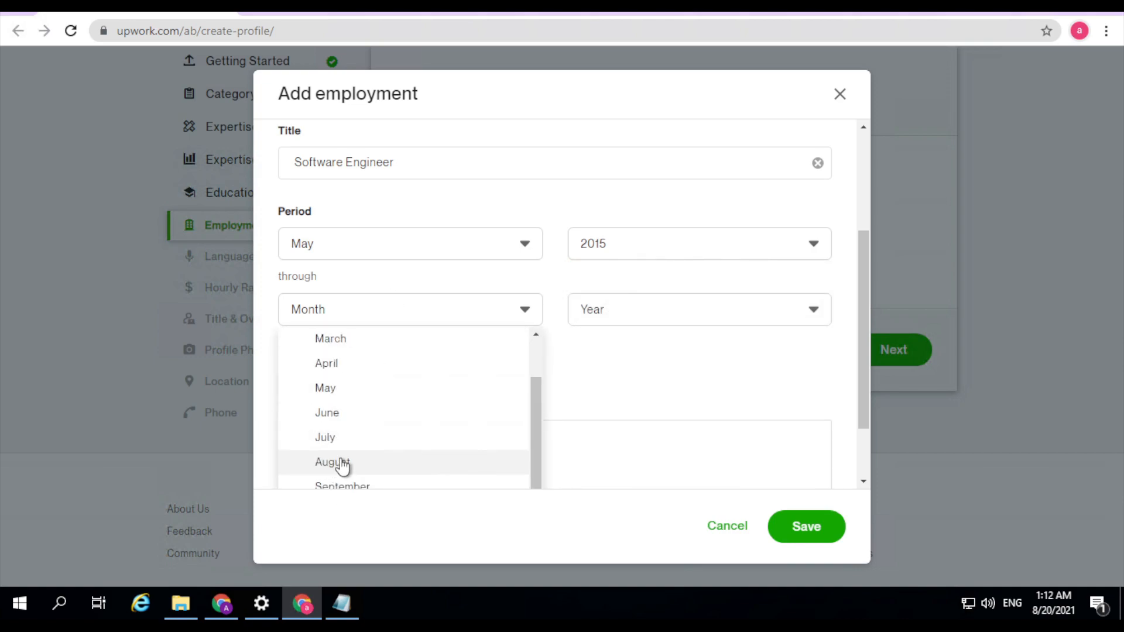
click(342, 464)
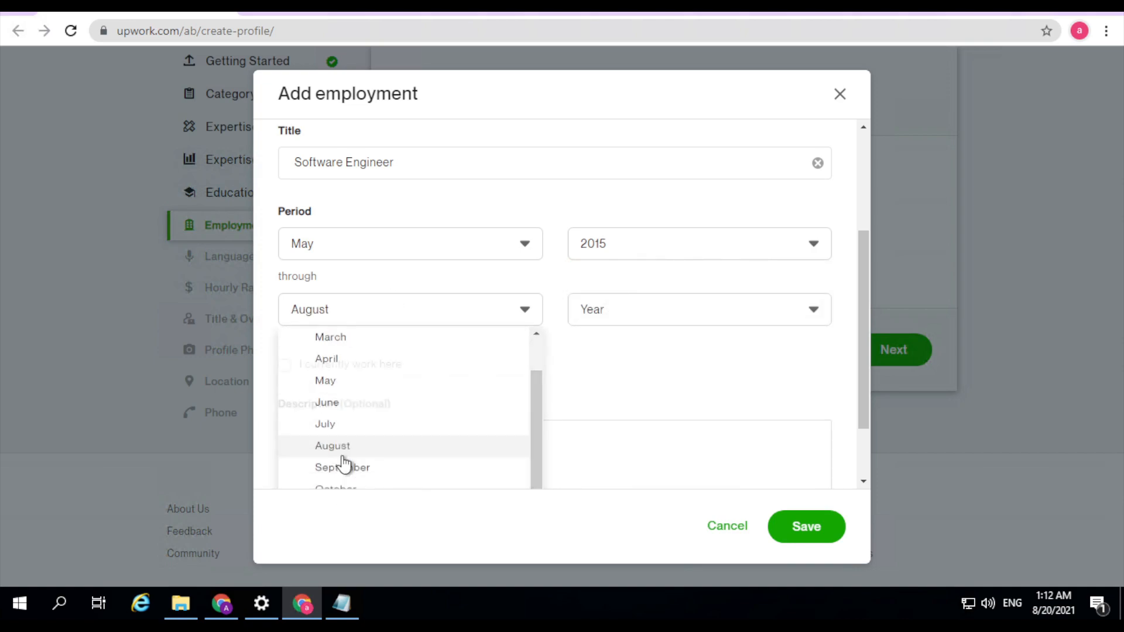
click(661, 322)
scroll(647, 442, down, 1)
scroll(649, 443, down, 1)
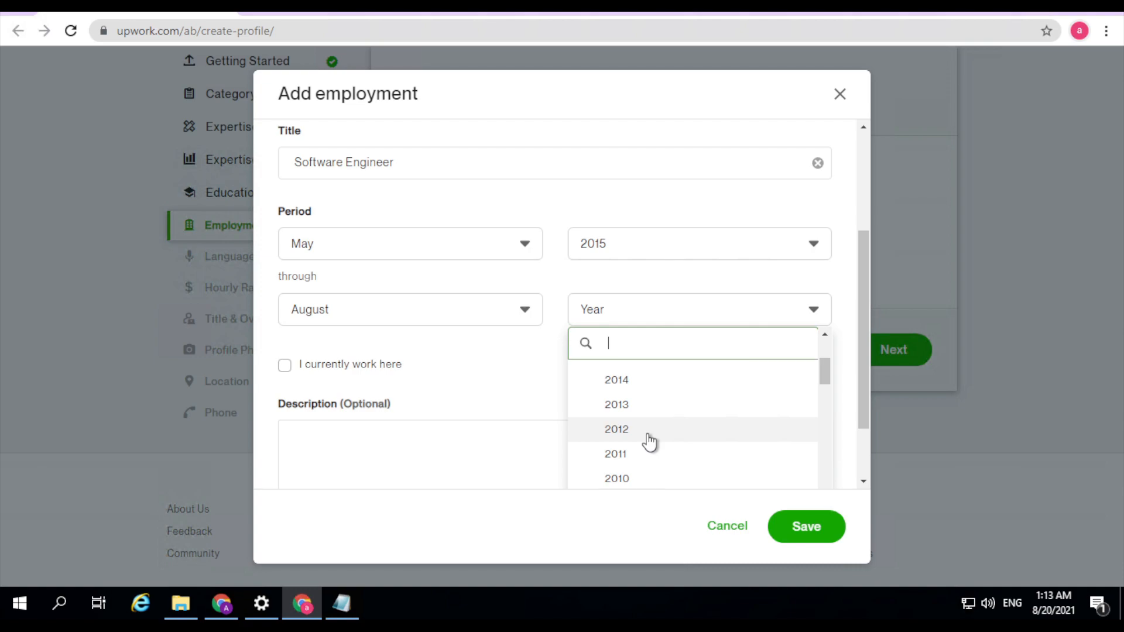
scroll(627, 421, up, 2)
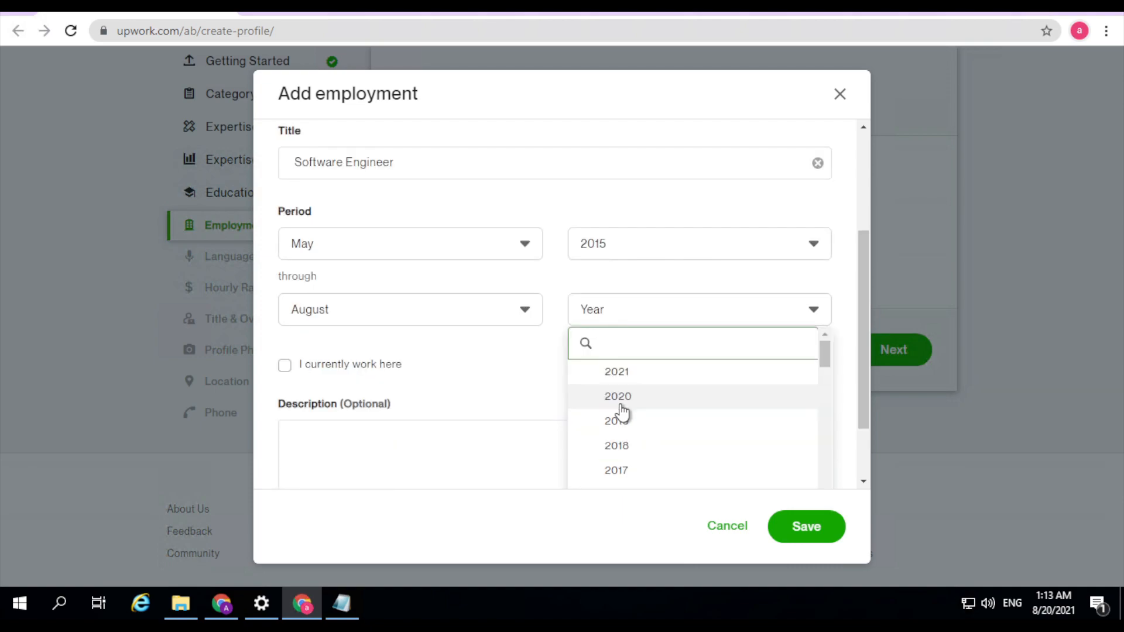
click(617, 450)
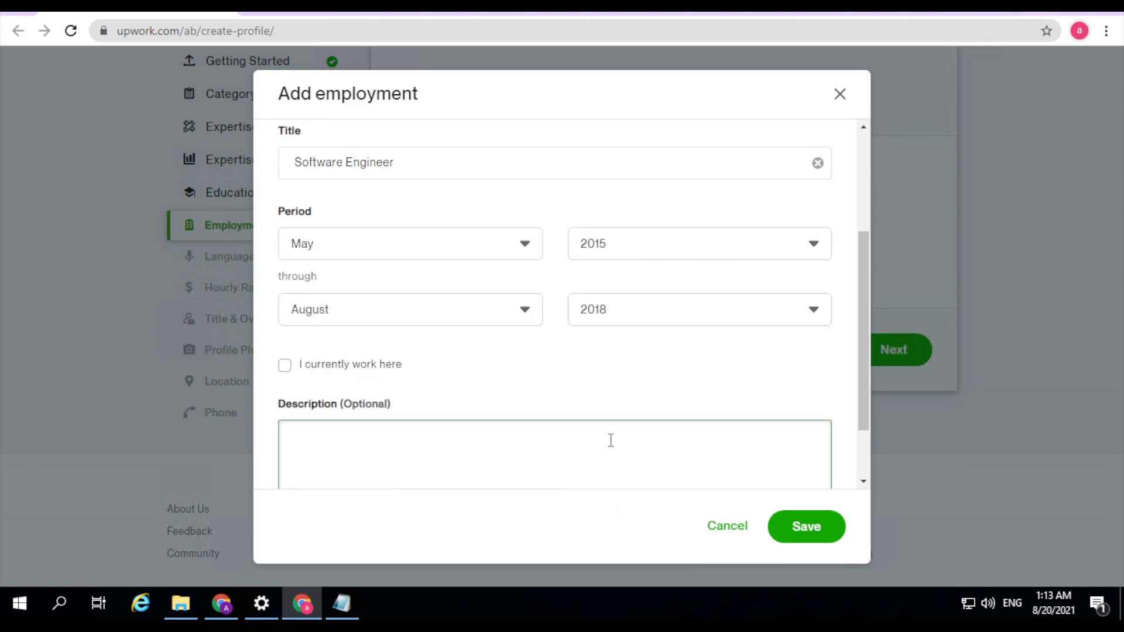
click(808, 527)
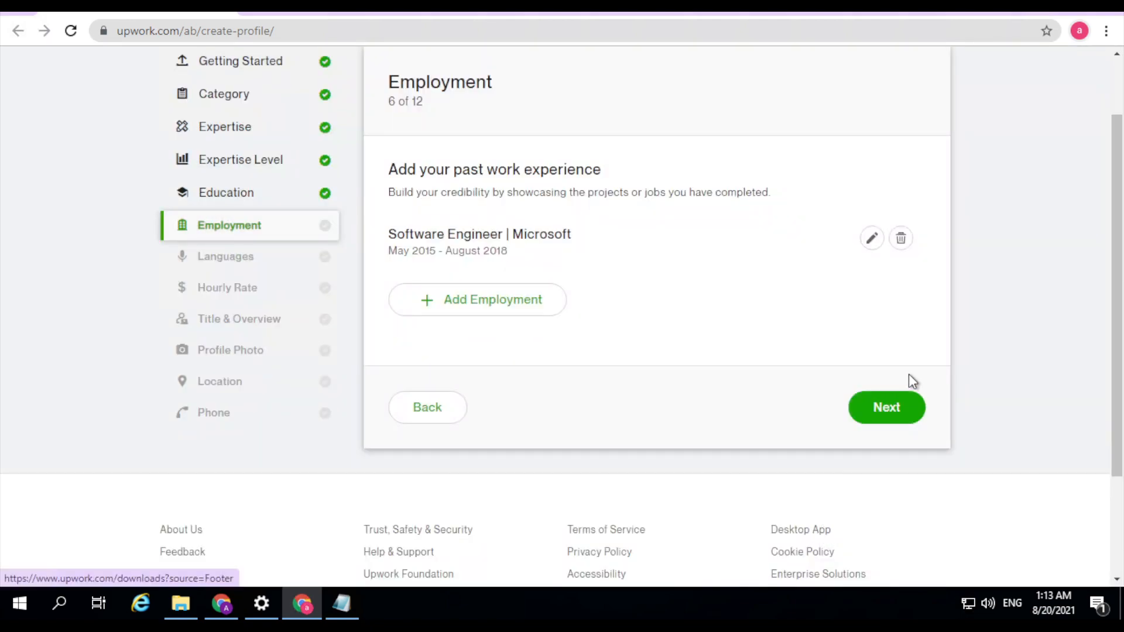
On the Languages step, set English proficiency to Fluent and continue.
click(886, 408)
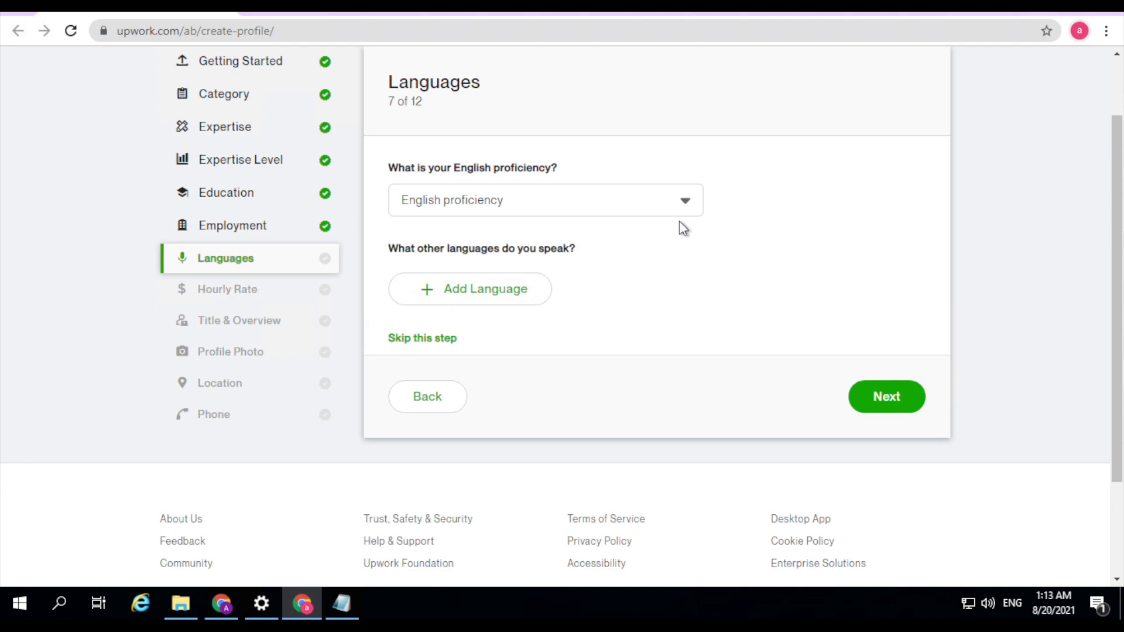
click(677, 205)
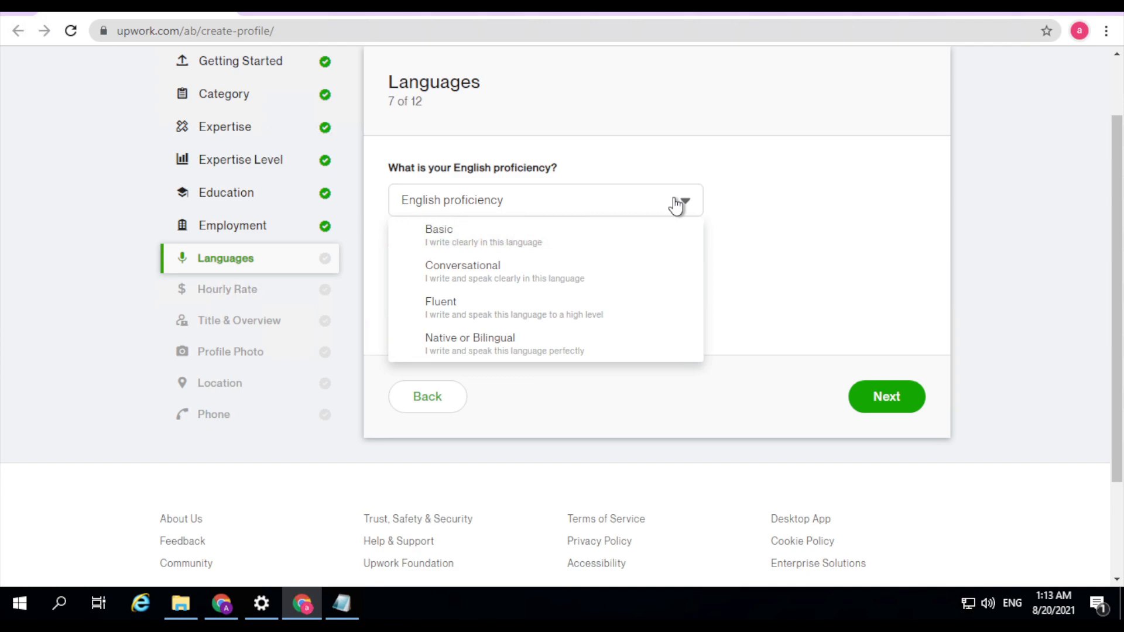
click(510, 311)
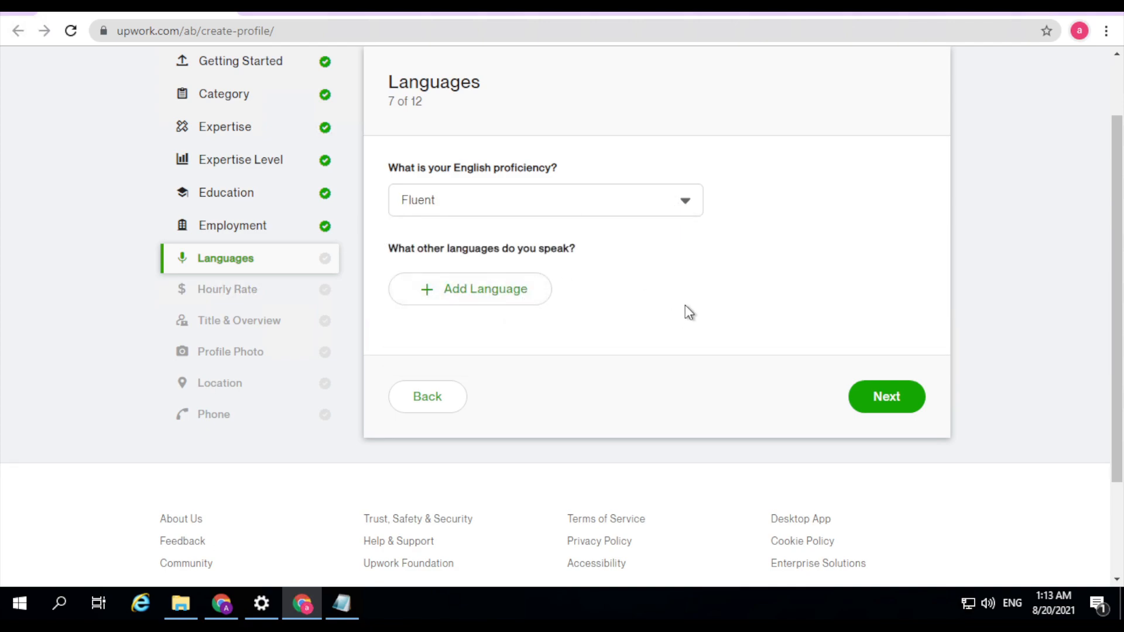
click(874, 401)
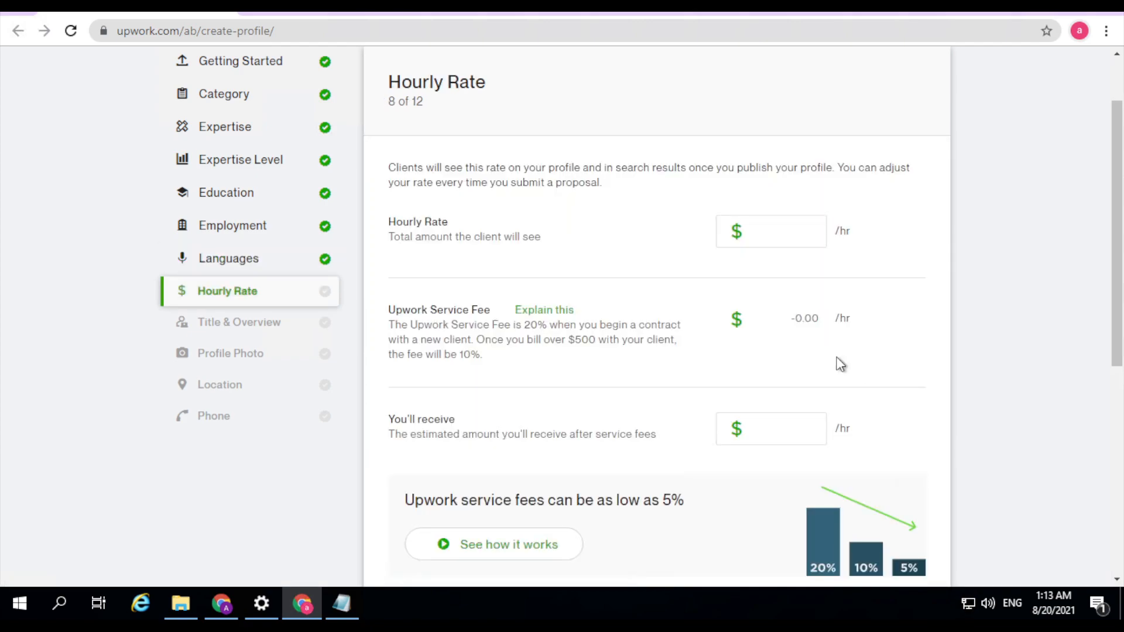
Set the hourly rate to $35/hr, giving $28.00 after fees, and continue.
click(797, 245)
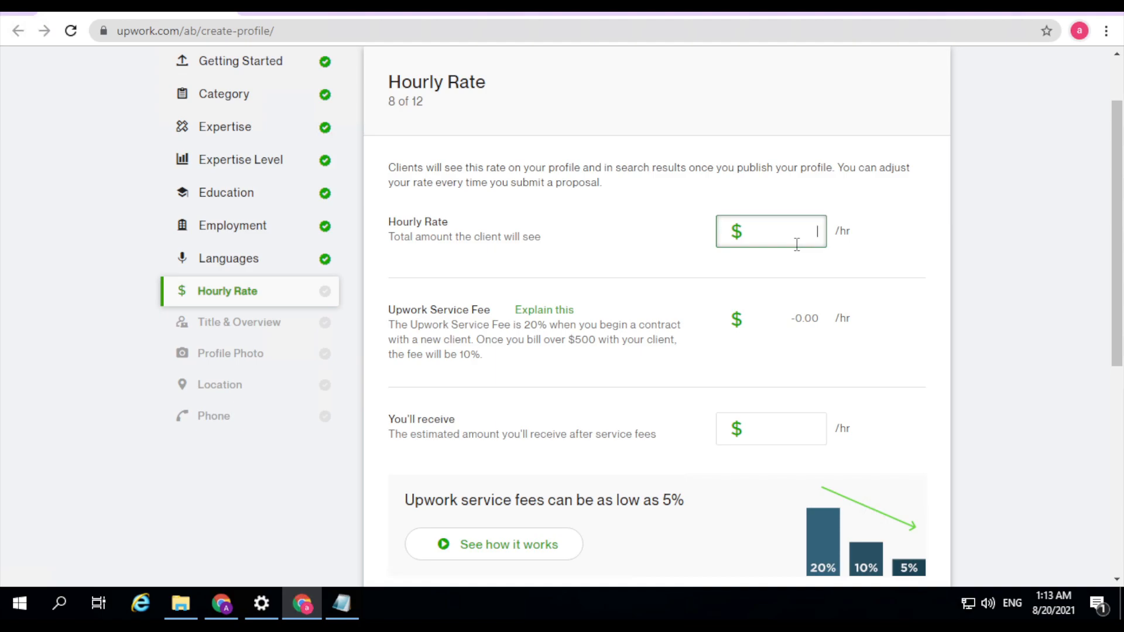
text(35)
scroll(747, 371, down, 7)
click(881, 271)
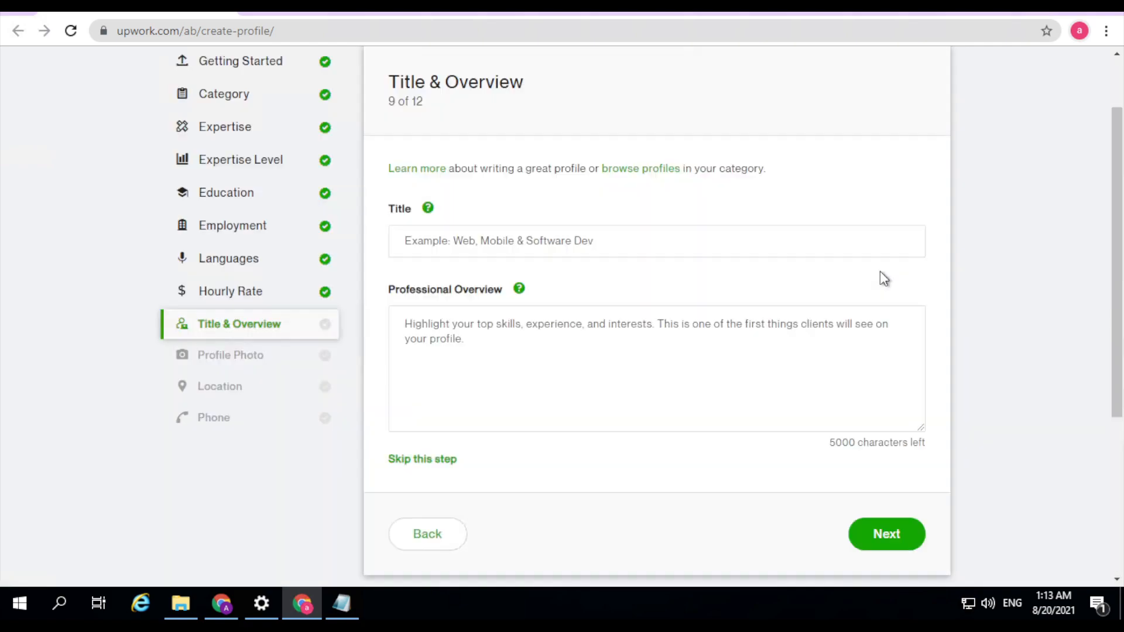
Enter 'Expert Software Developer' as the profile title.
click(817, 246)
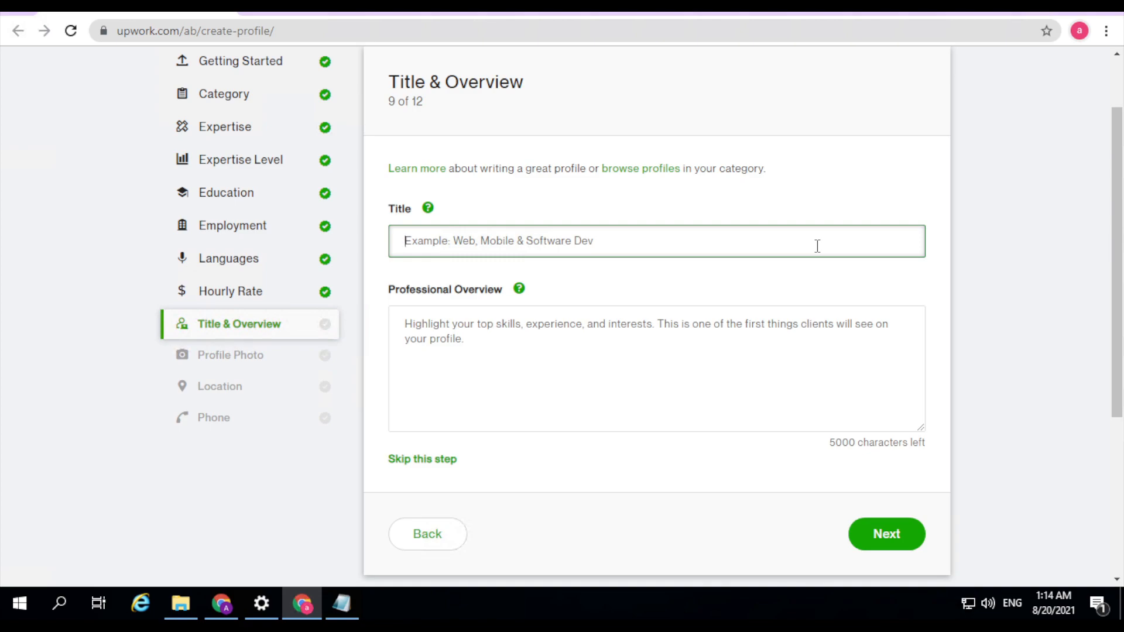
text(E)
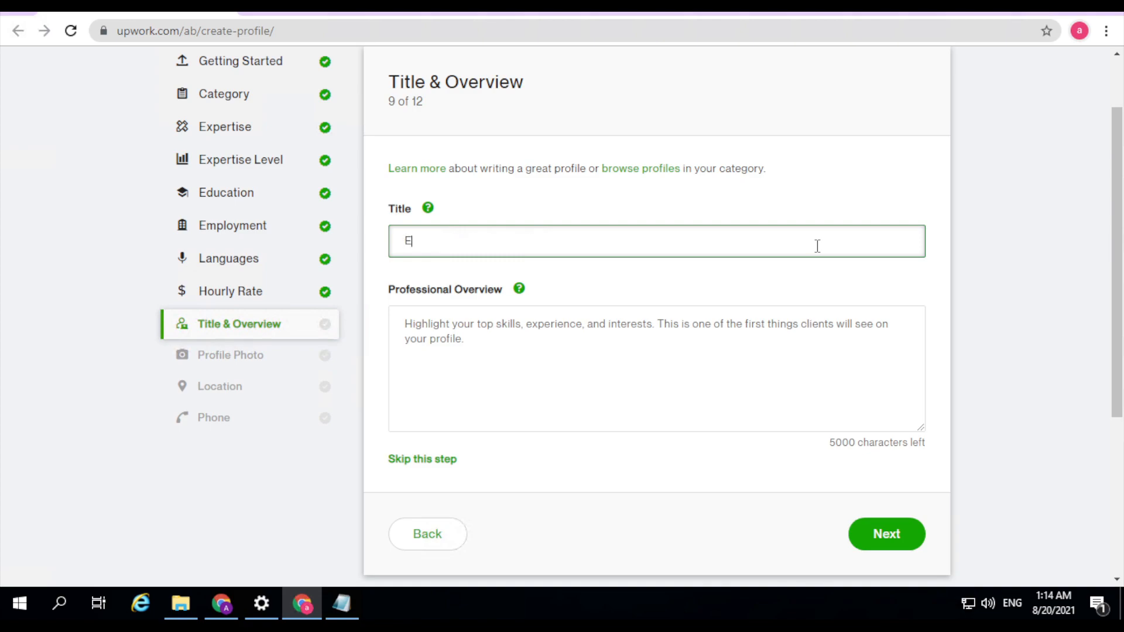
text(xper)
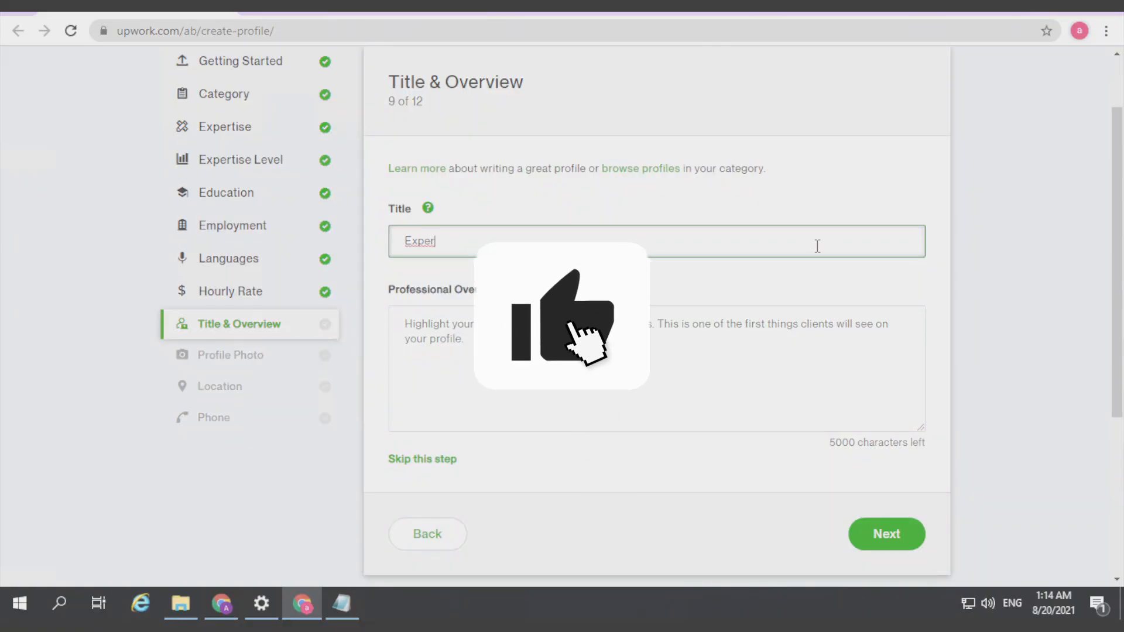
text(t s)
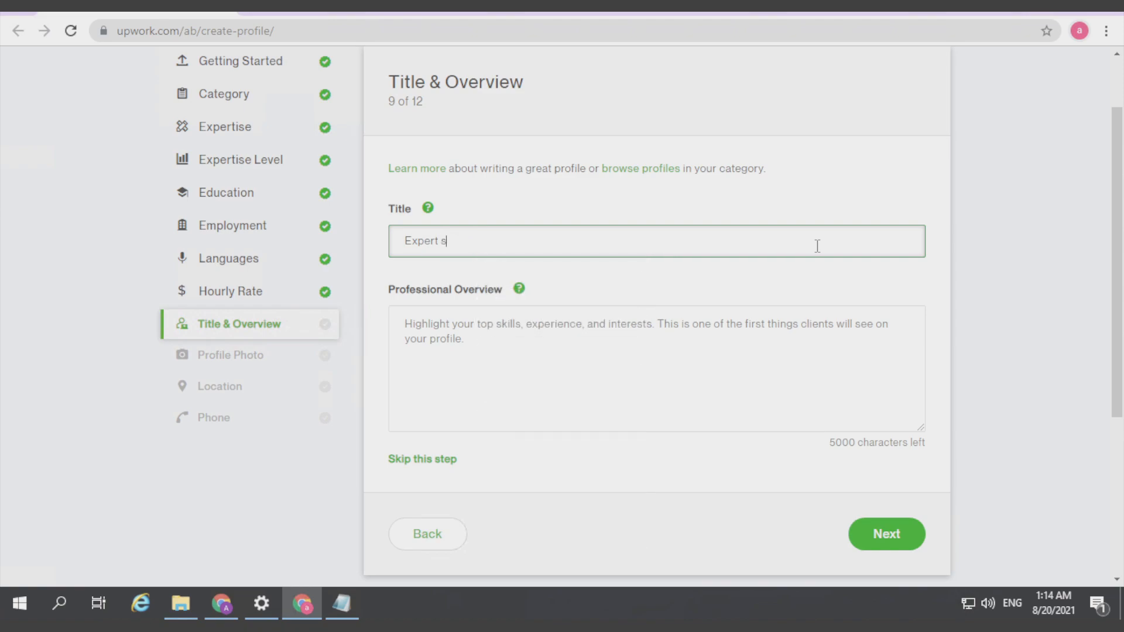
text(Software)
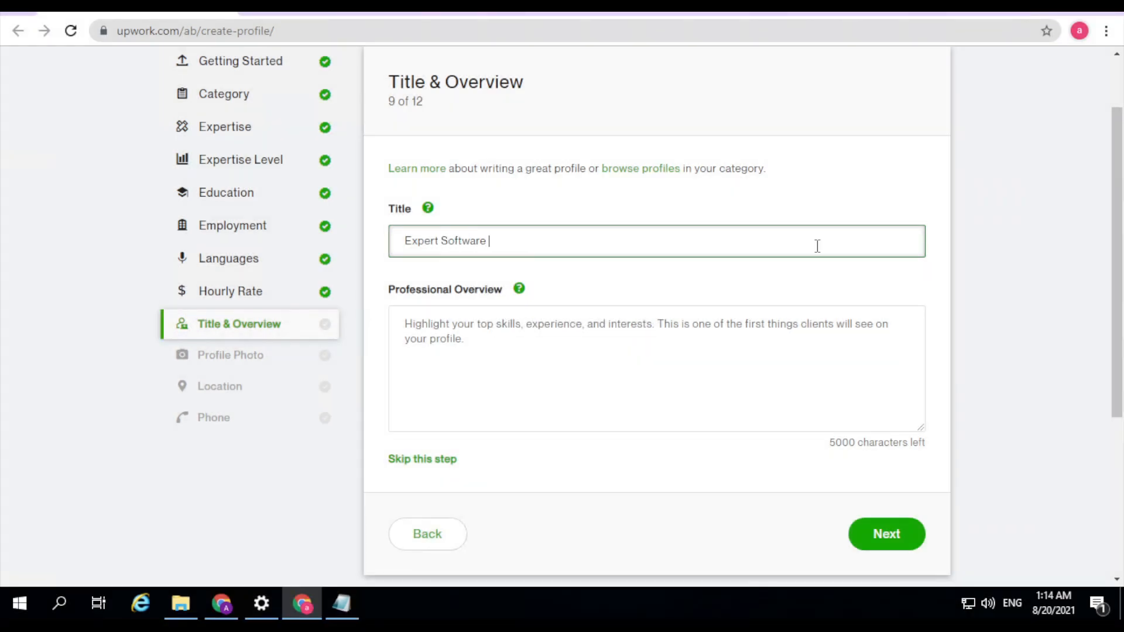
text( Developer)
Begin the overview: 'I have worked as a software developer for the past 9 years.'.
click(602, 355)
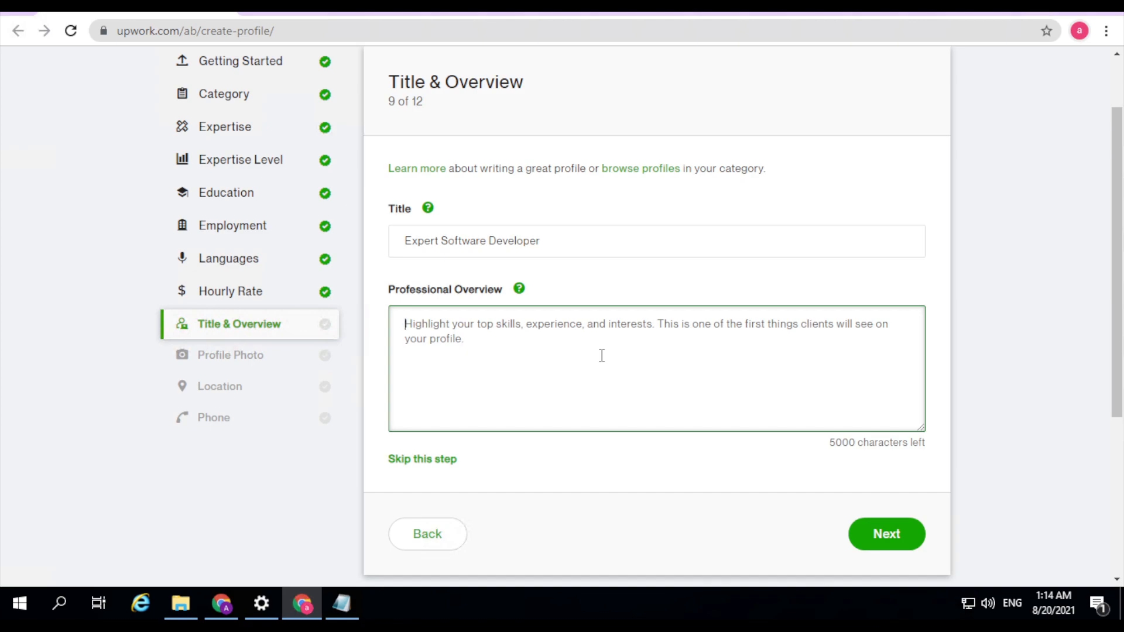
text(I hane)
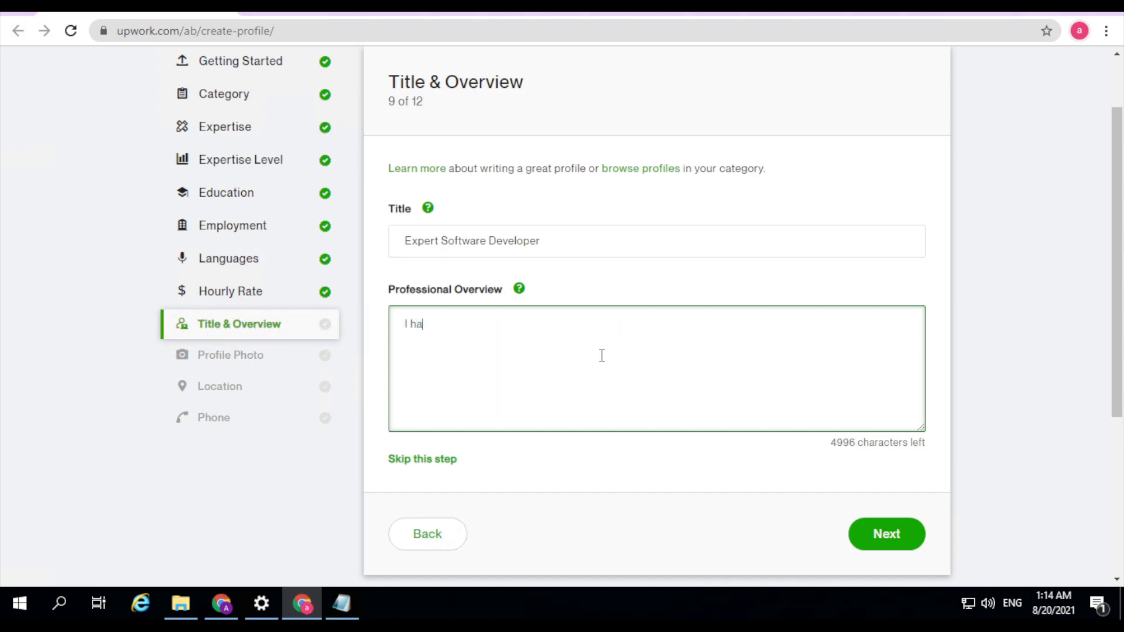
key(BackSpace)
key(BackSpace)
key(BackSpace)
text(ve )
text(worked as )
text(a soft)
text(rwa)
key(BackSpace)
key(BackSpace)
key(BackSpace)
text(ware dve)
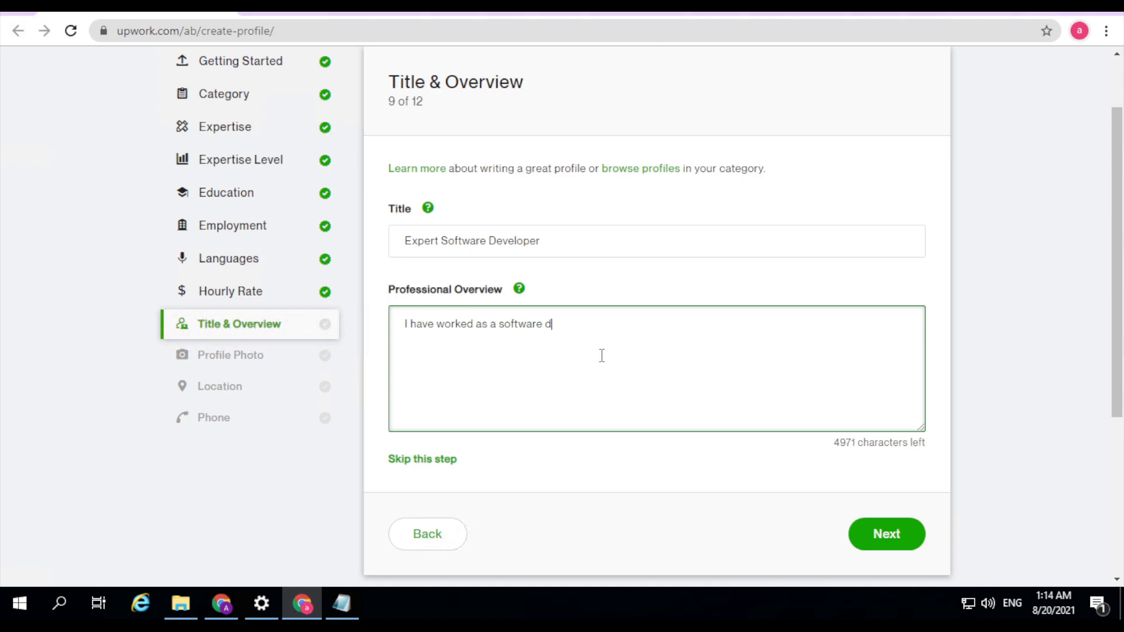
key(BackSpace)
key(BackSpace)
text(eveloper for the past 7)
key(BackSpace)
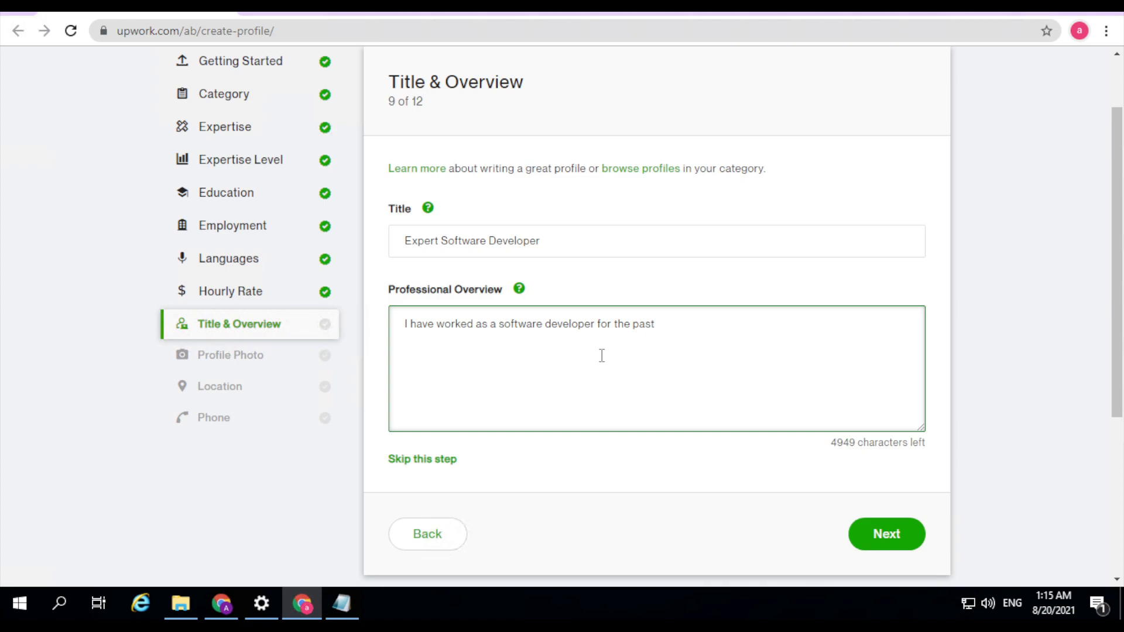
text(9 years. I have succe)
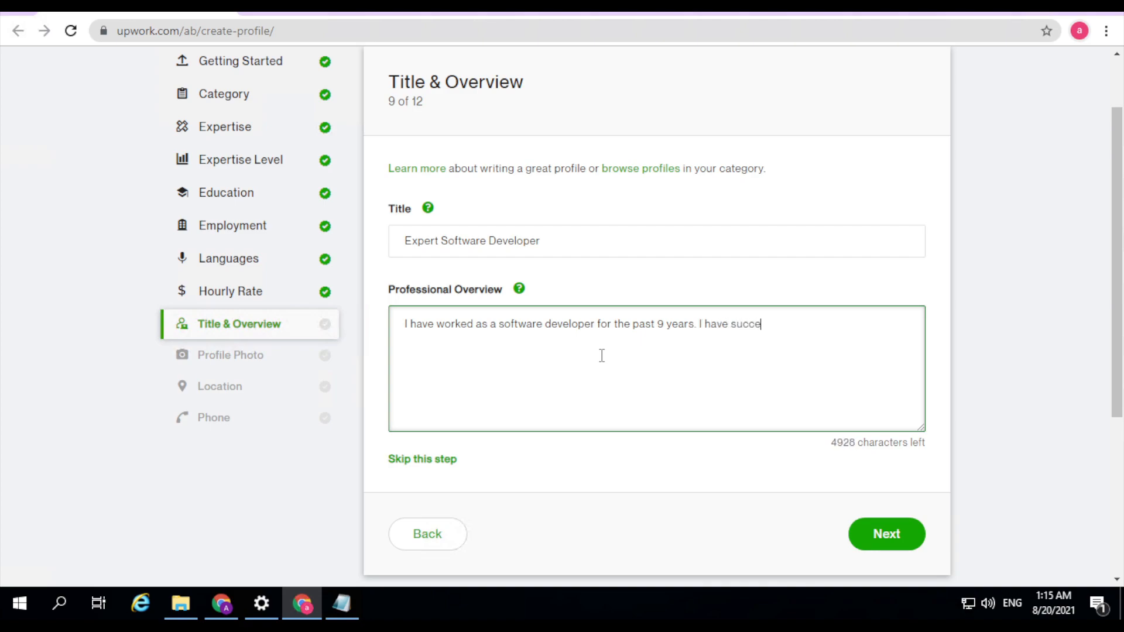
text(ssfully worked)
Add that you've satisfied several clients and understand what is required, correcting typos.
text(with s)
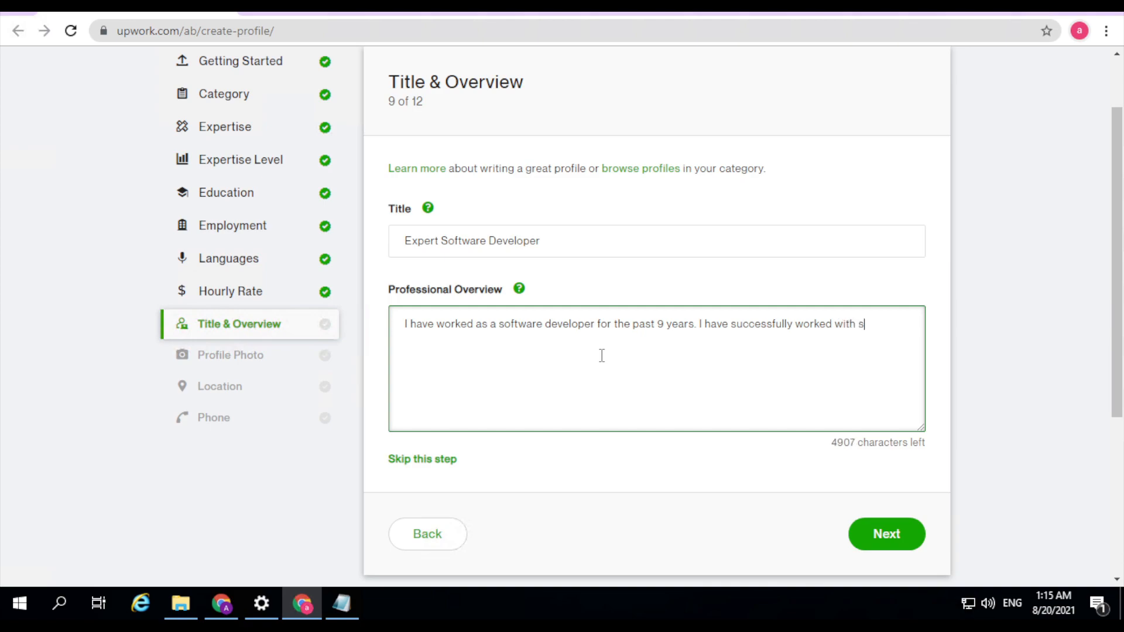
text(everal clients and )
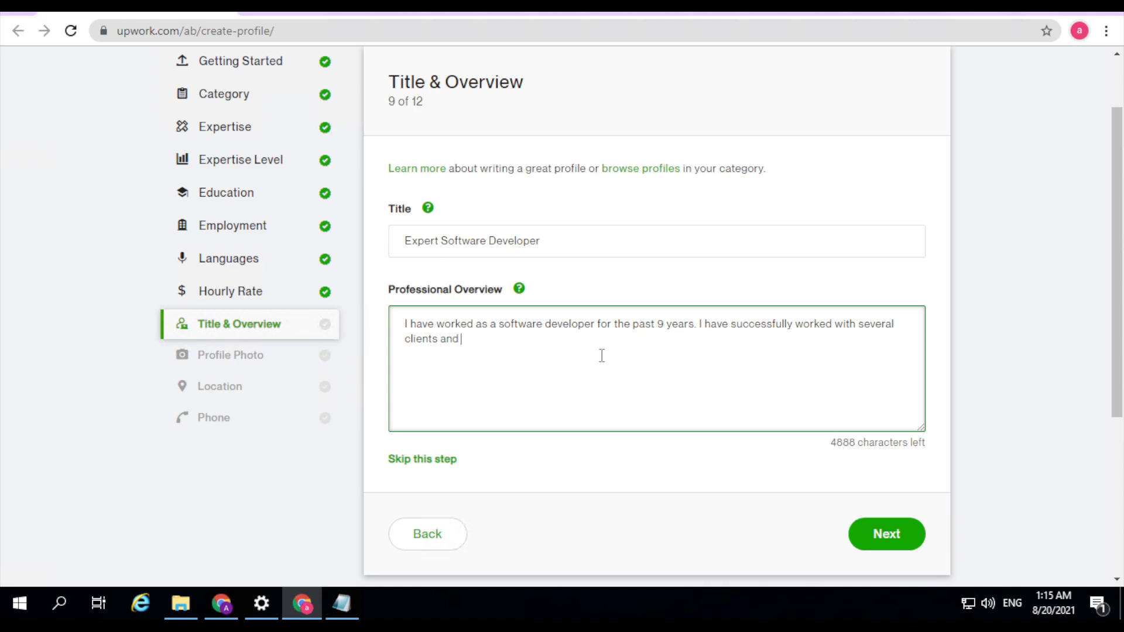
text(managed to fulfill their )
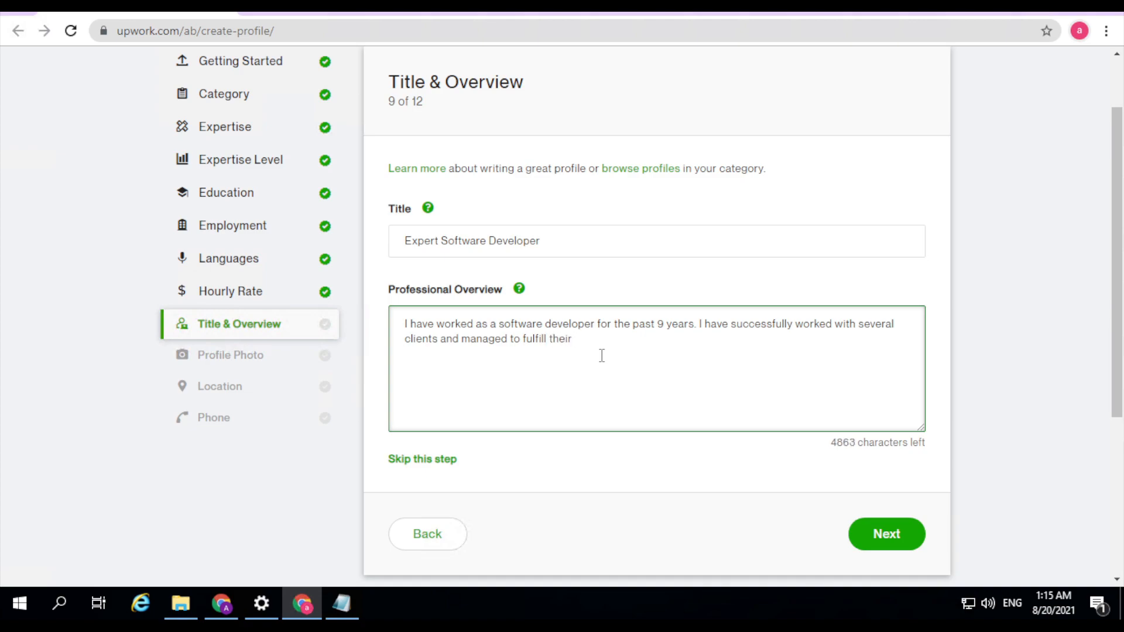
text(expectations. I therefore un)
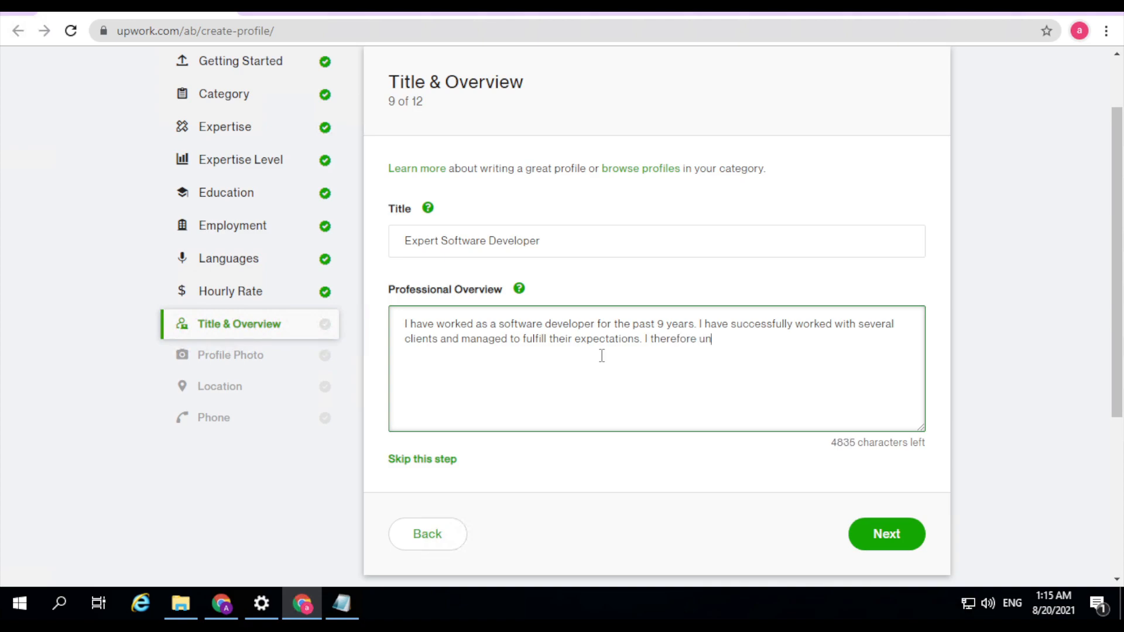
text(drstand)
click(720, 340)
text(erstand)
click(776, 342)
text(what is reuired )
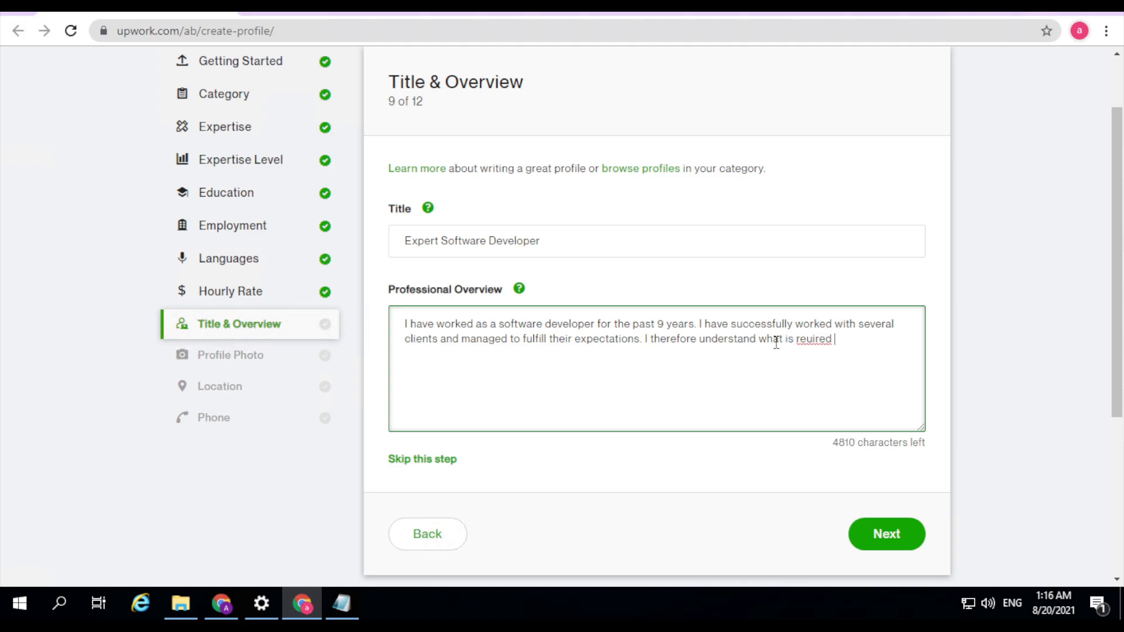
text(of me)
click(809, 339)
text(q.)
On a new line, promise quality work within a given timeframe and look forward to the next project.
key(Return)
text(I will professionally de)
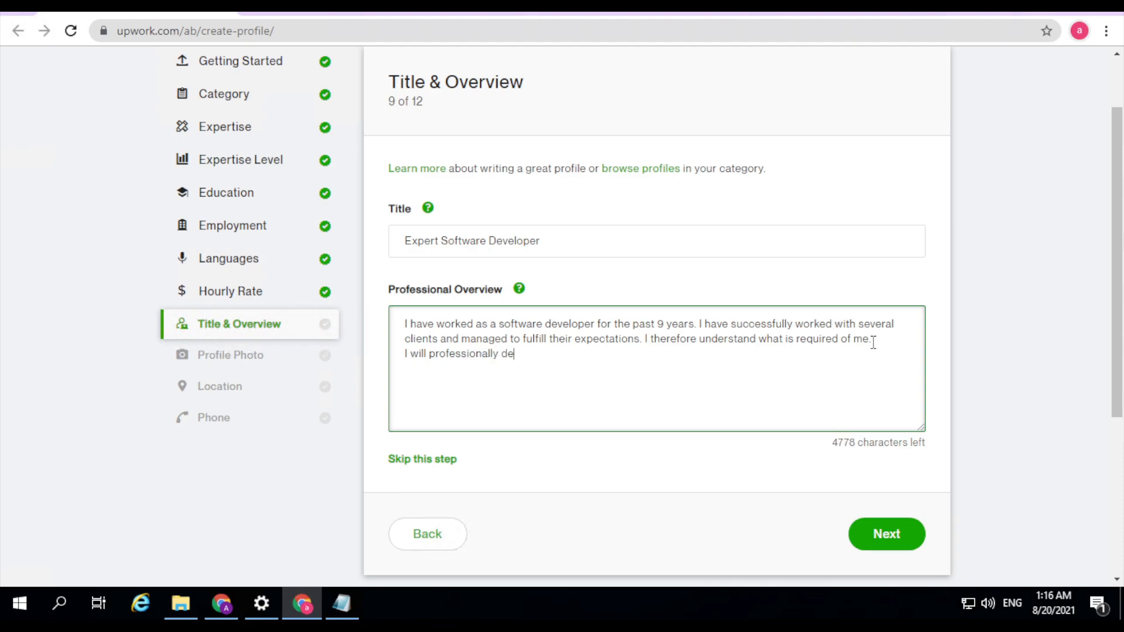
key(BackSpace)
key(BackSpace)
text(work on any project )
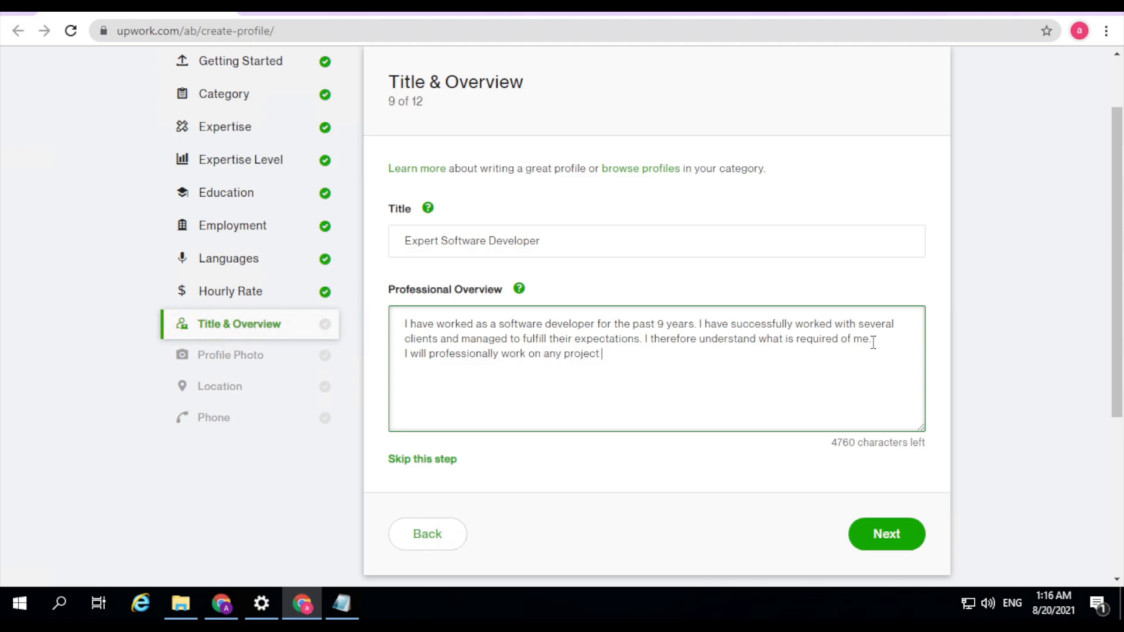
text(and deliver quality work within a given timeframe)
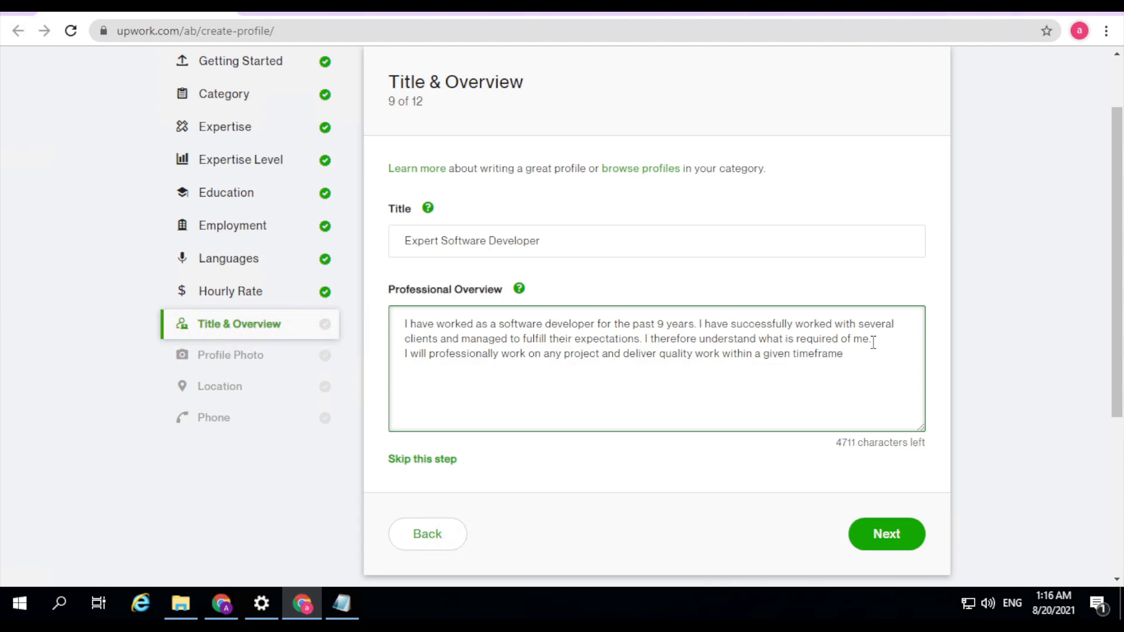
text(. I look forwar)
key(BackSpace)
text(rd to worki)
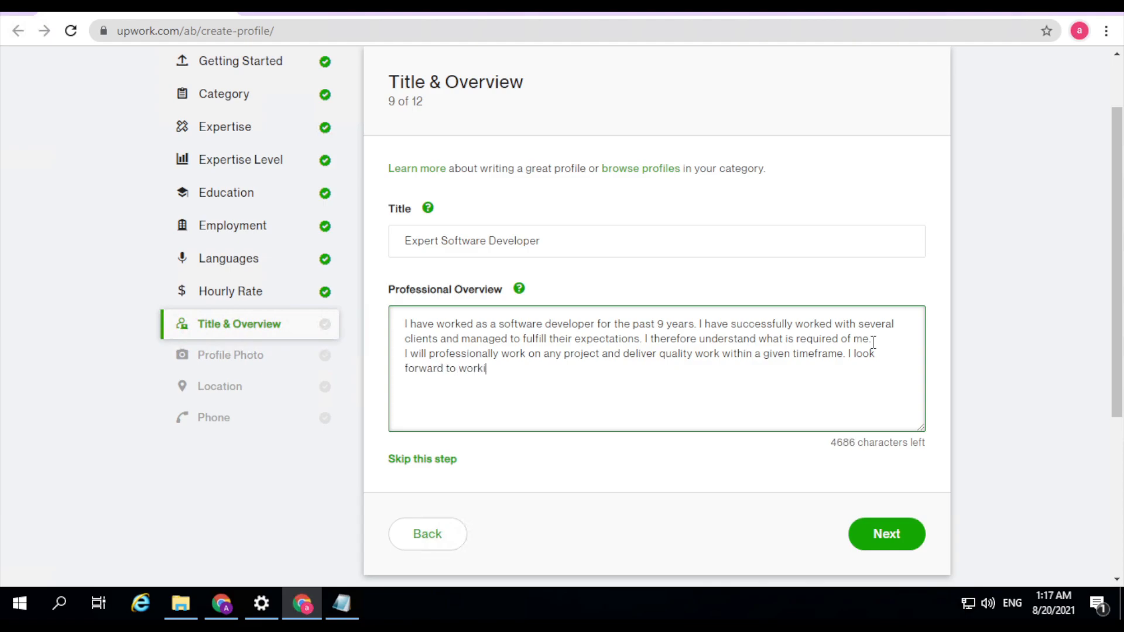
text(ng with you on your ne)
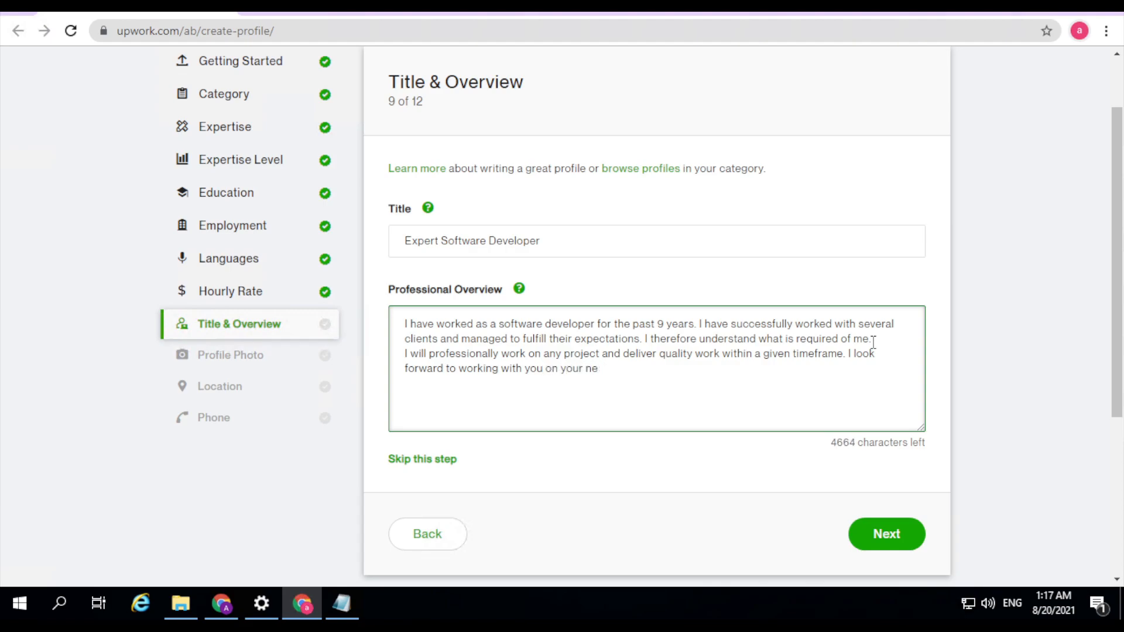
text(xt project.)
Complete Title & Overview and choose the portrait image from Pictures as the profile photo.
click(885, 546)
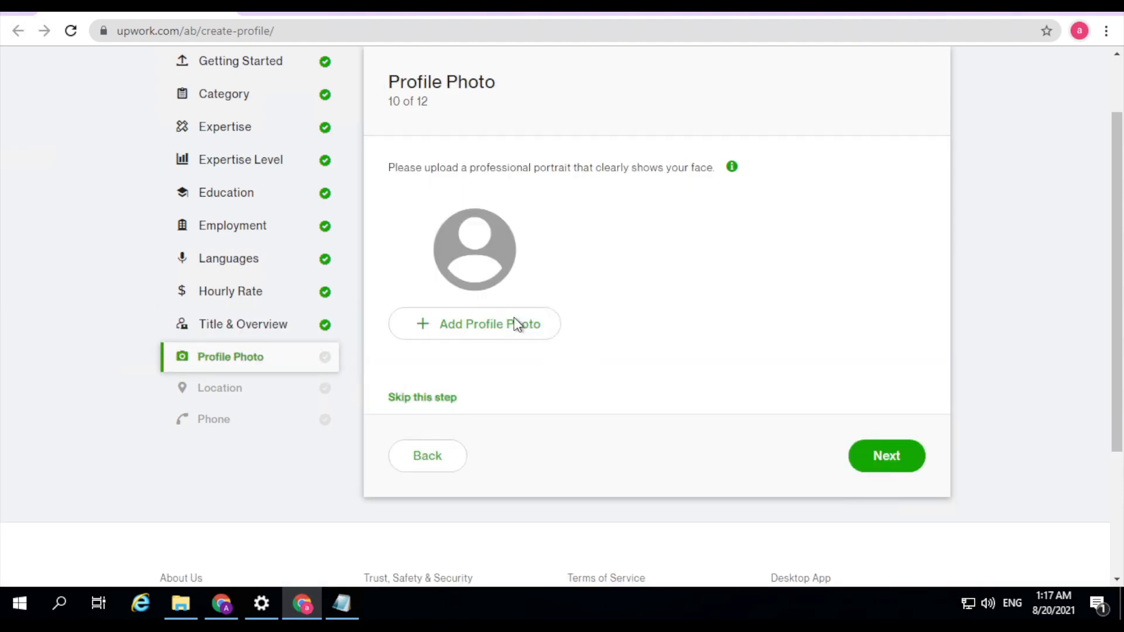
click(502, 326)
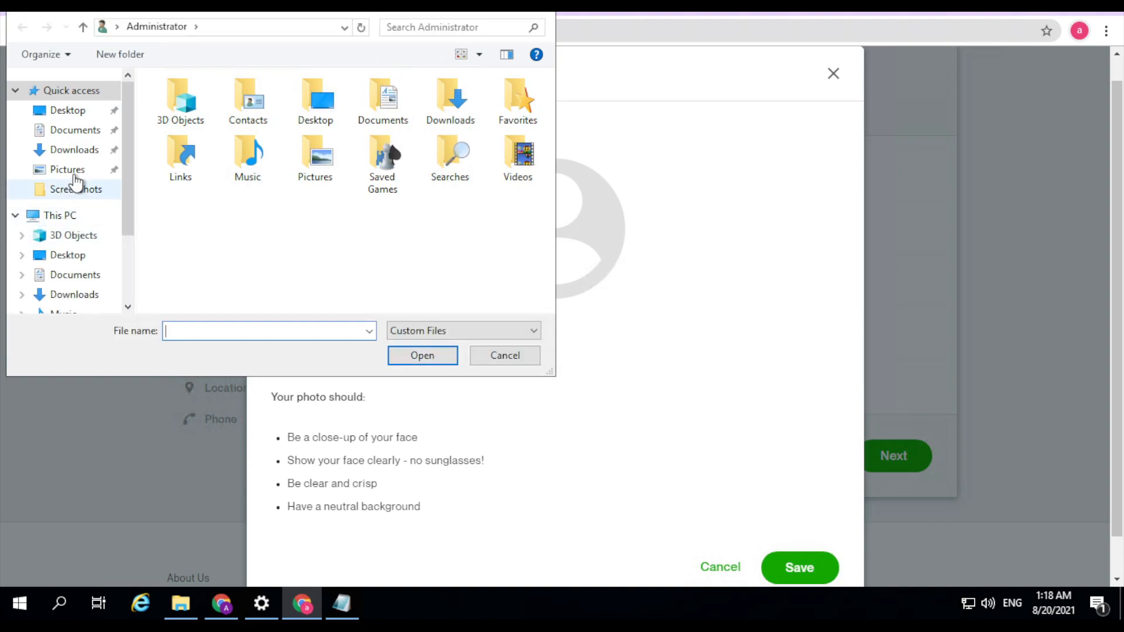
click(80, 175)
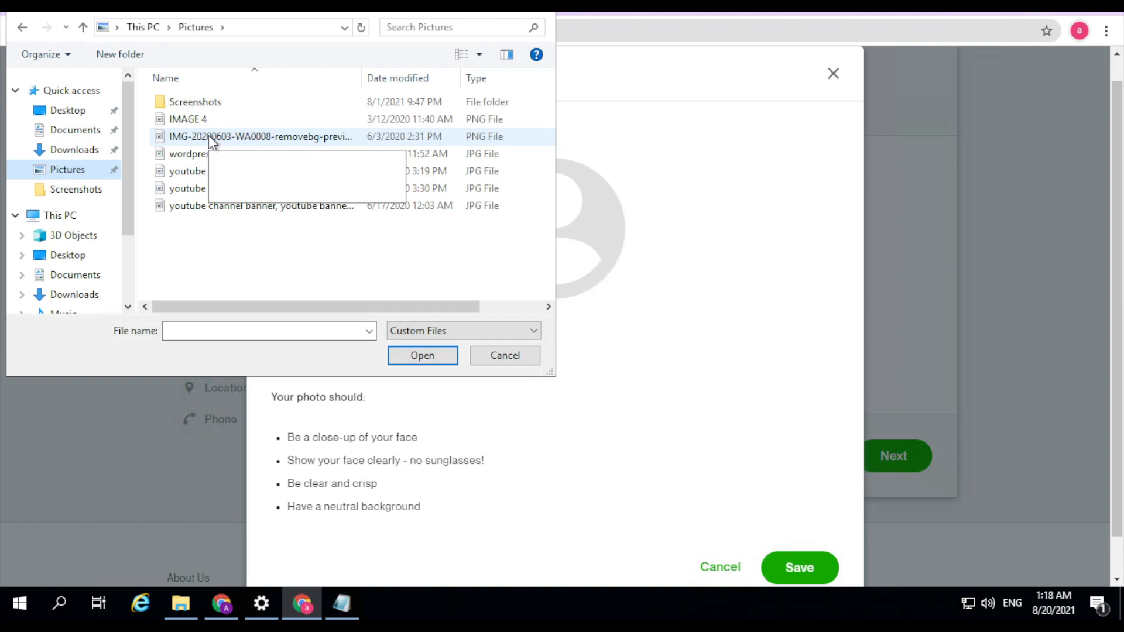
double_click(209, 137)
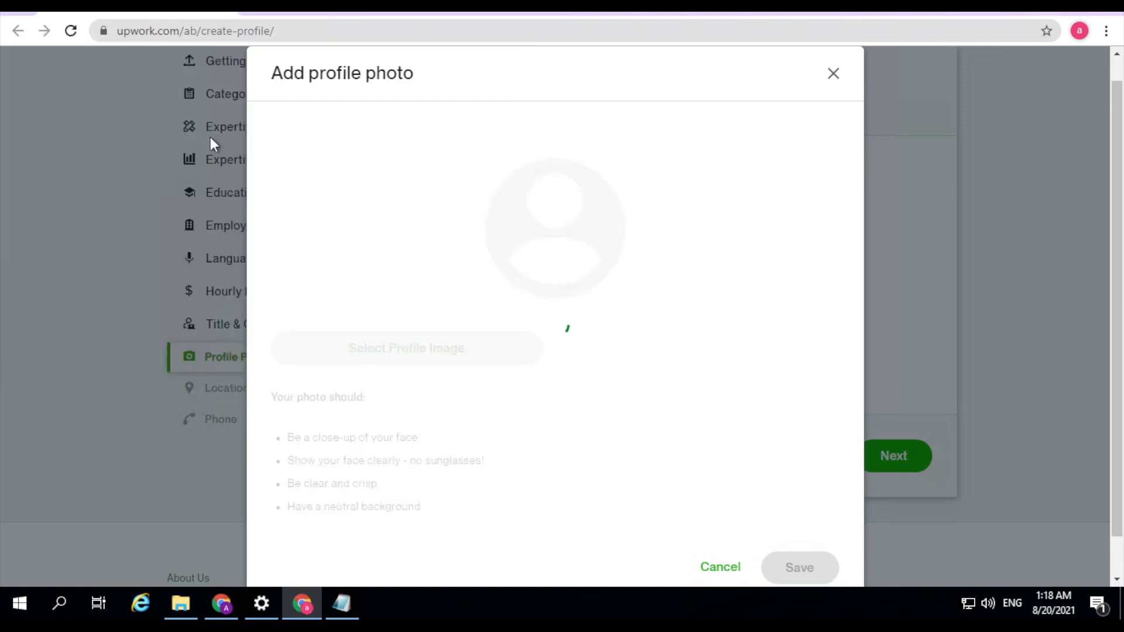
Centre and tighten the crop circle around the face, then save the photo.
drag(553, 271, 553, 261)
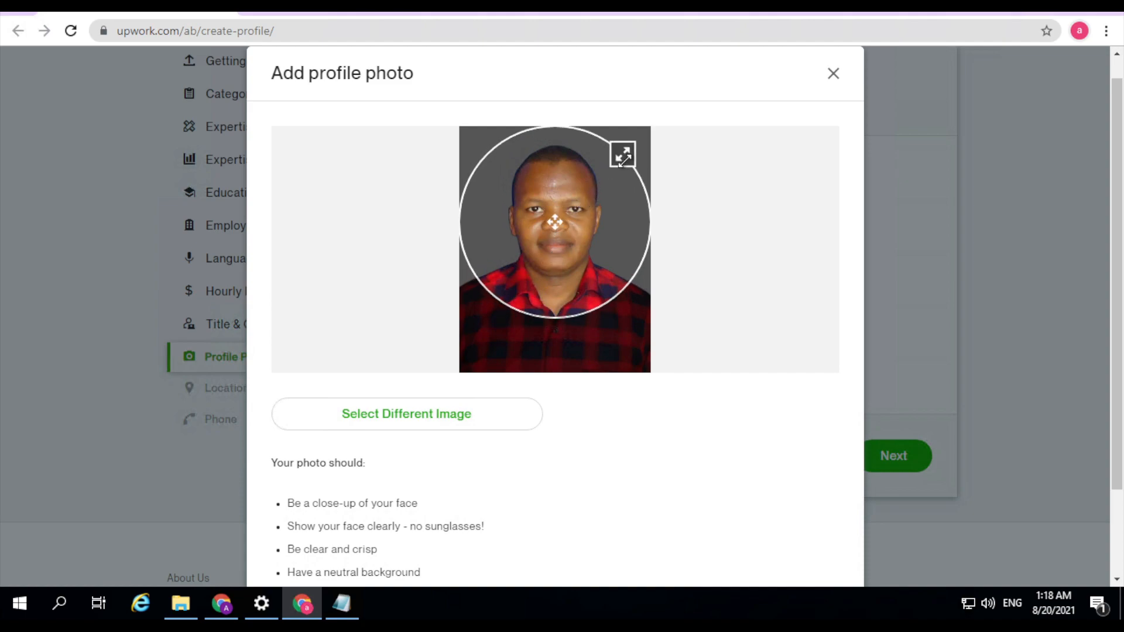
drag(623, 165, 605, 183)
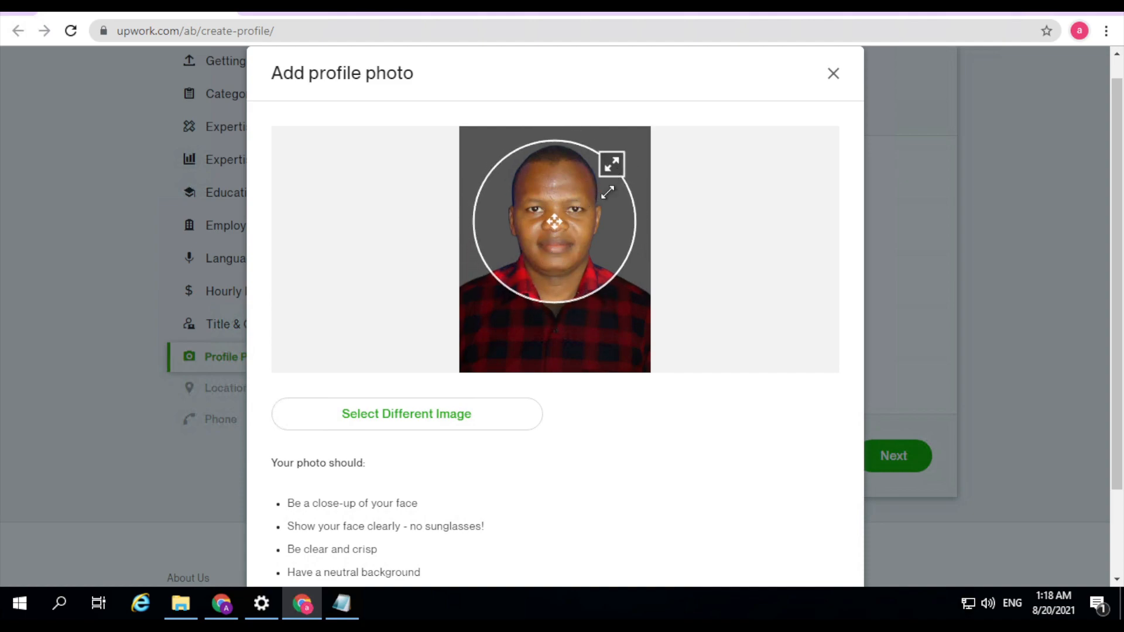
scroll(803, 423, down, 2)
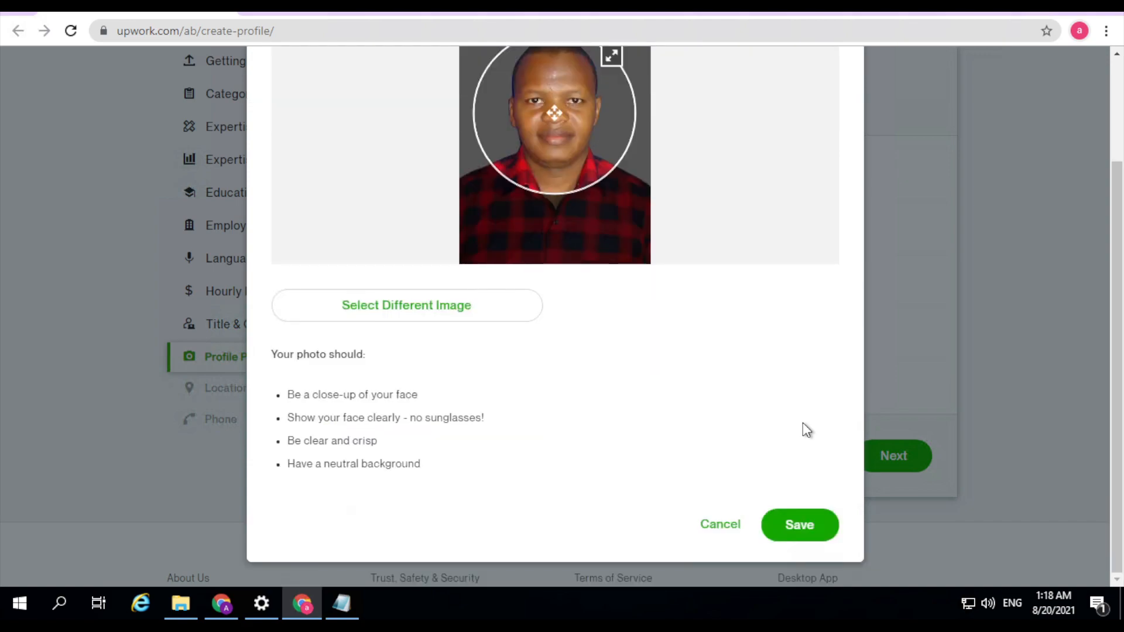
click(791, 528)
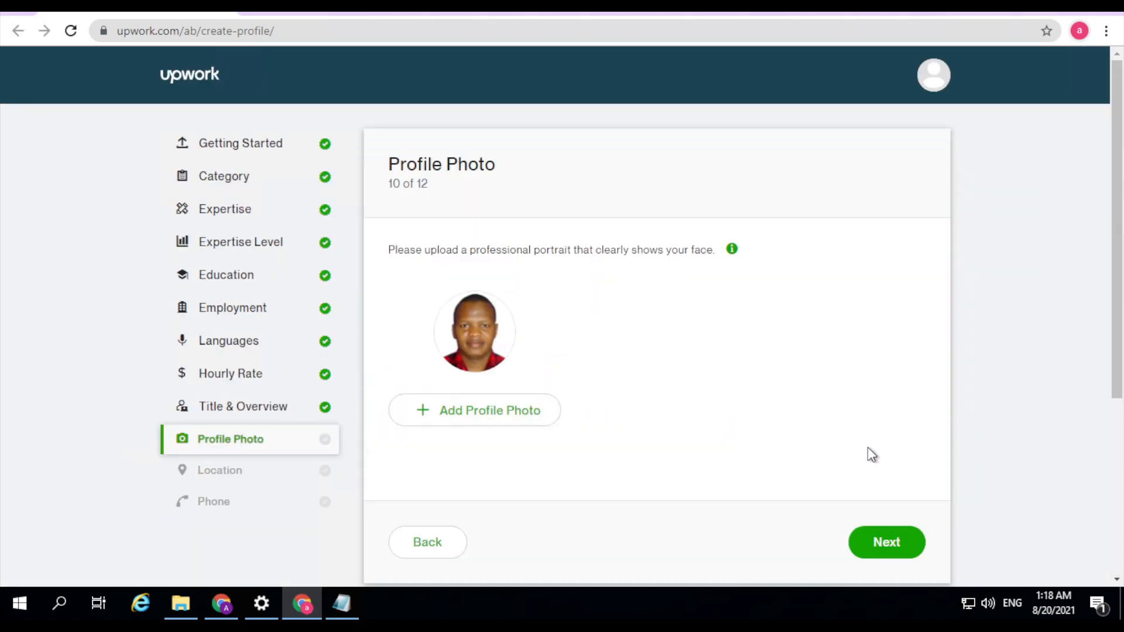
Move on from the profile photo to the Location step.
click(872, 551)
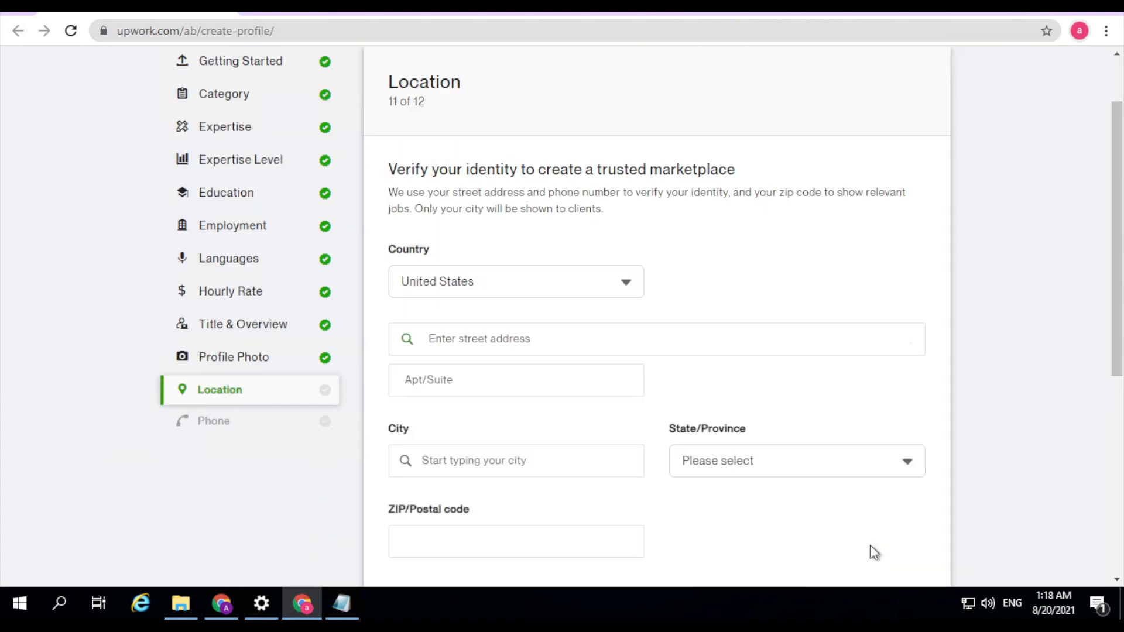
scroll(681, 405, down, 6)
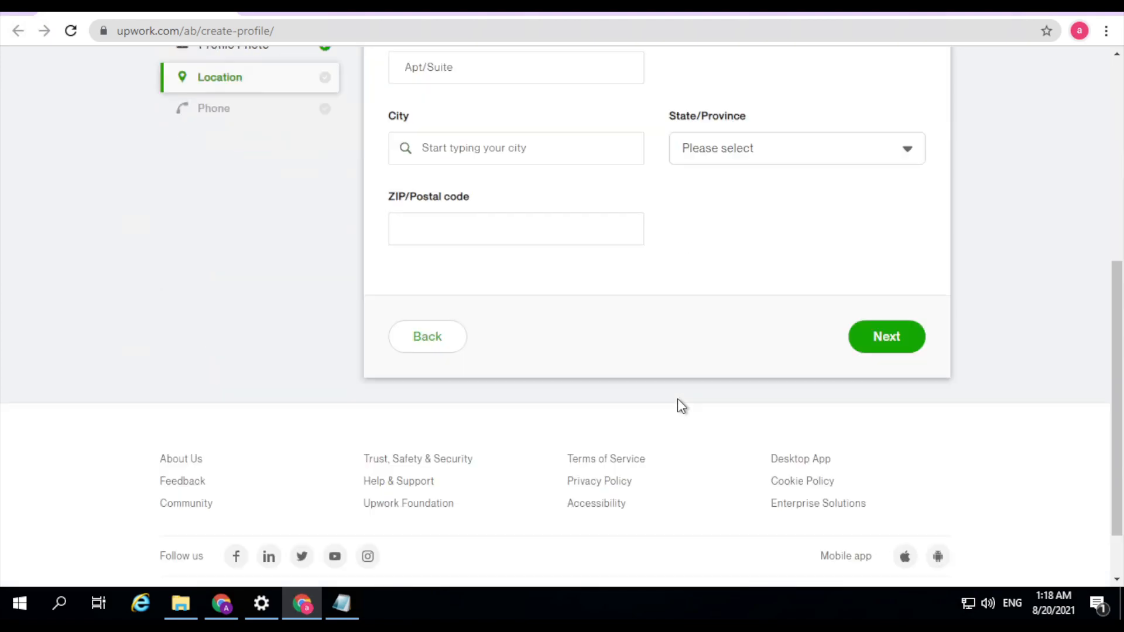
scroll(679, 401, up, 2)
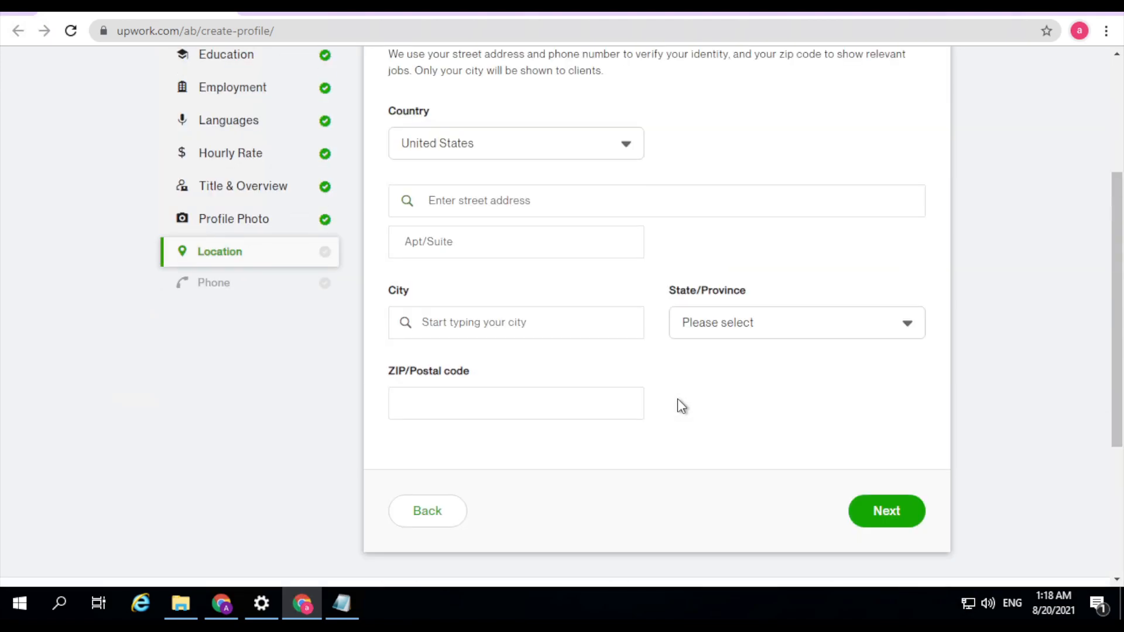
Enter the street address, pick the Ypsilanti, Michigan suggestion, and save the location.
click(544, 206)
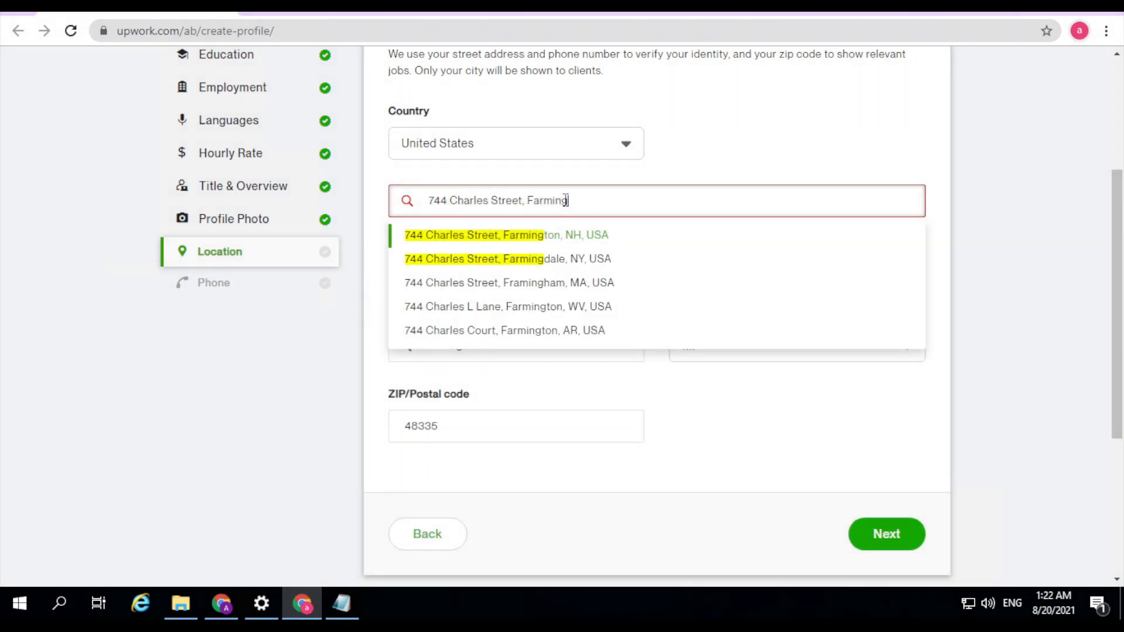
text(ton)
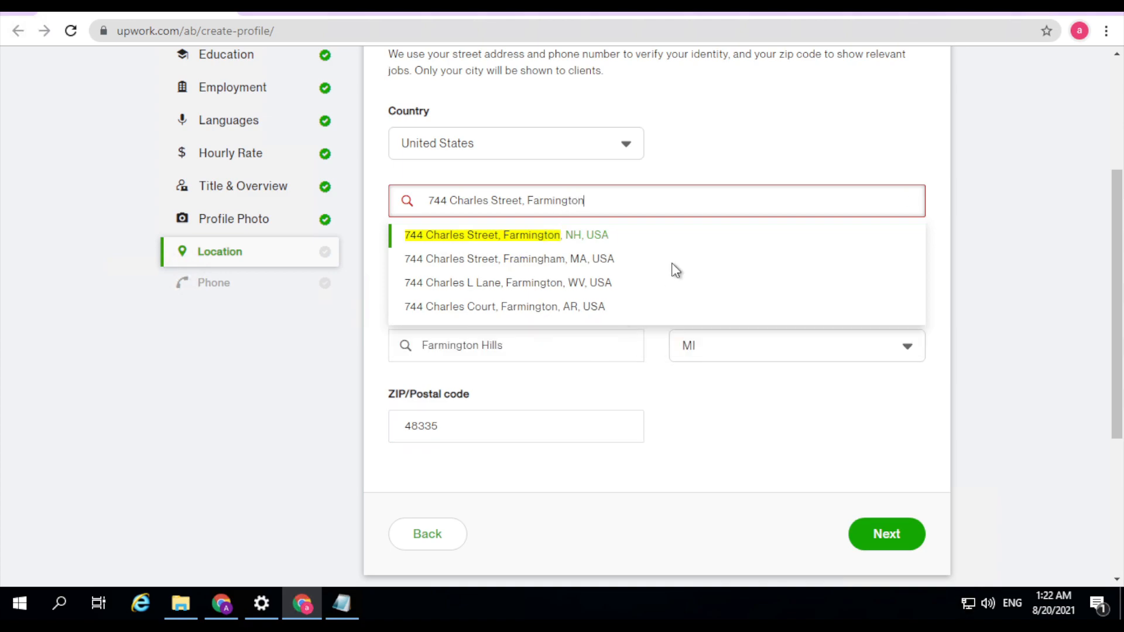
text( Hills,)
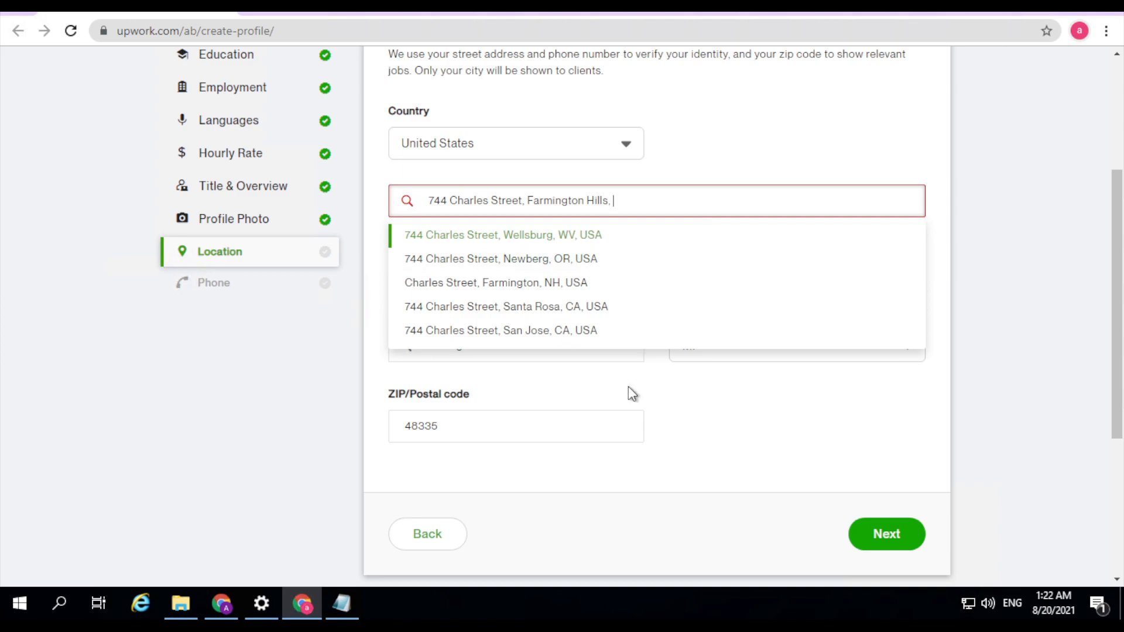
text(M)
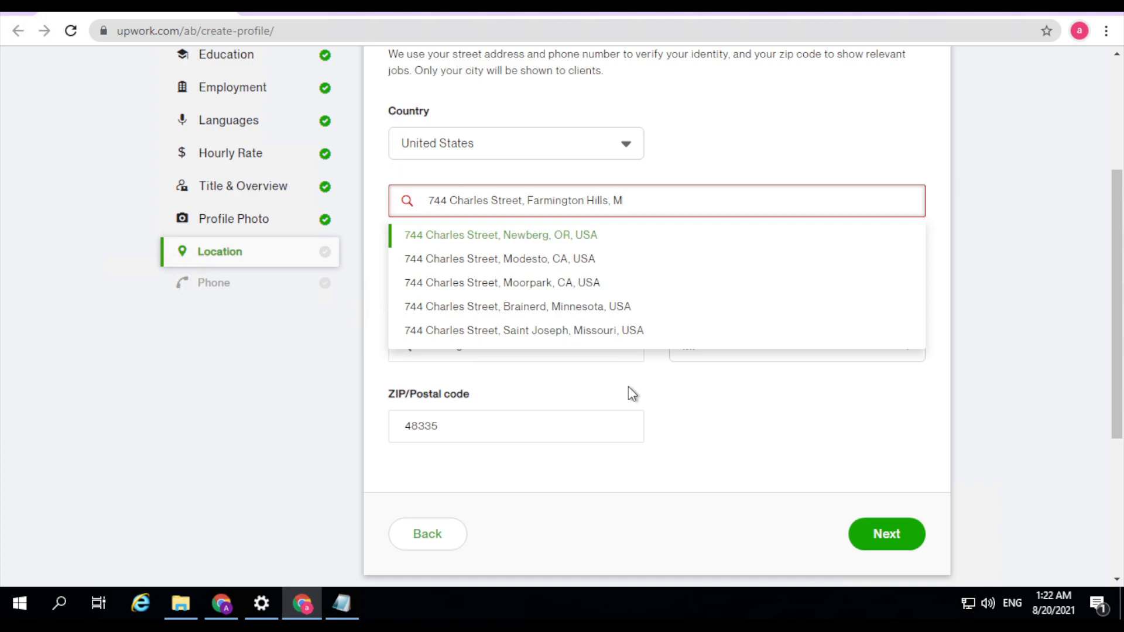
text(ich)
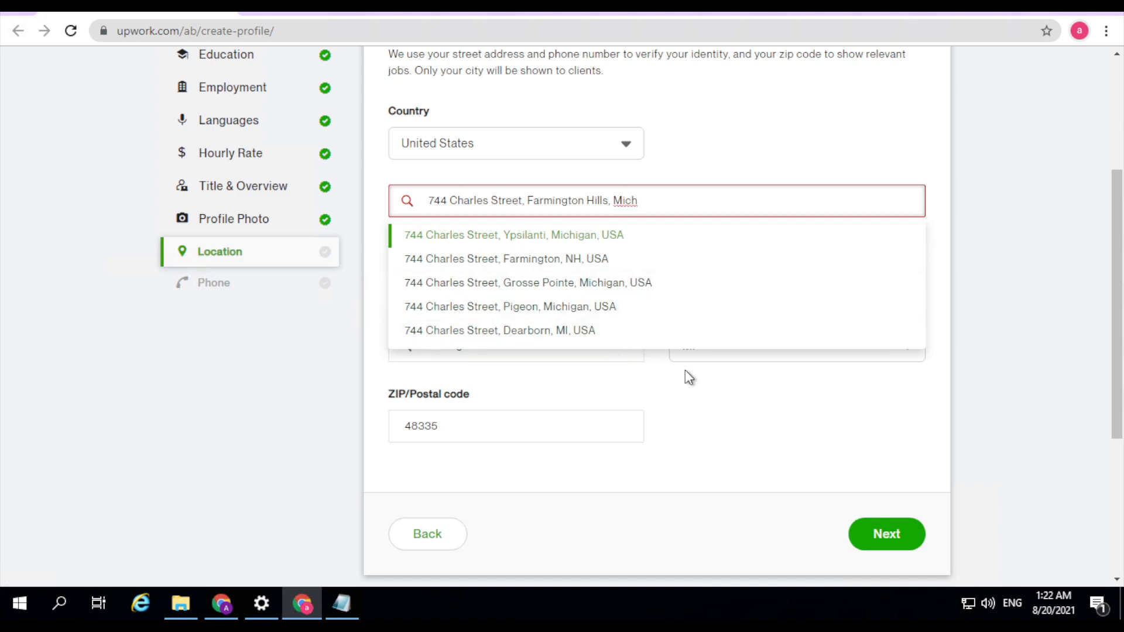
click(686, 377)
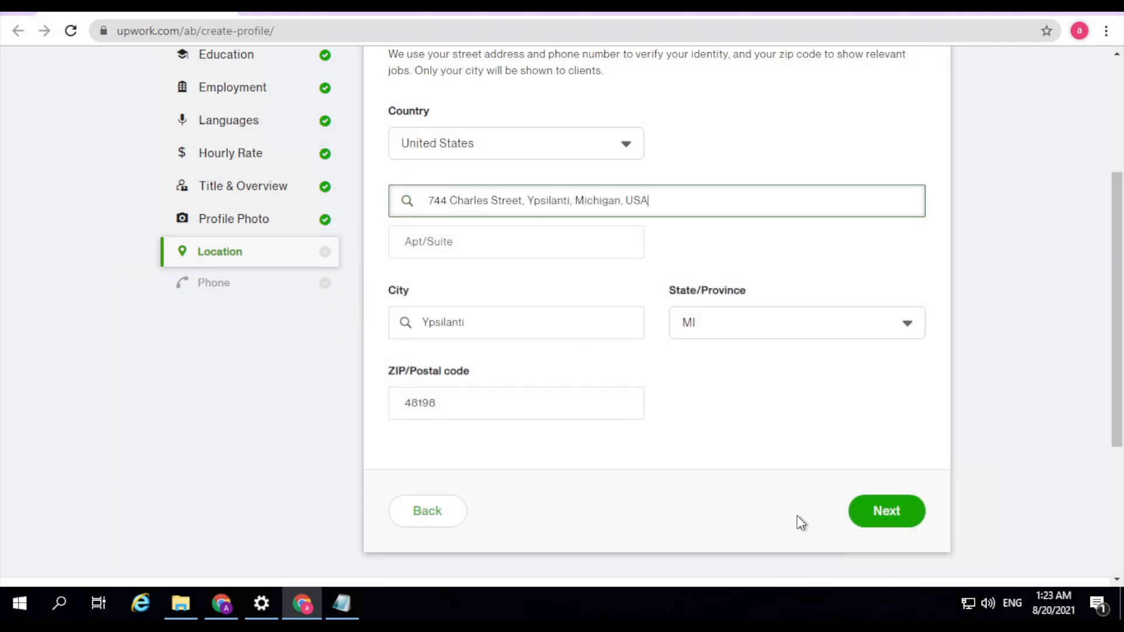
click(879, 517)
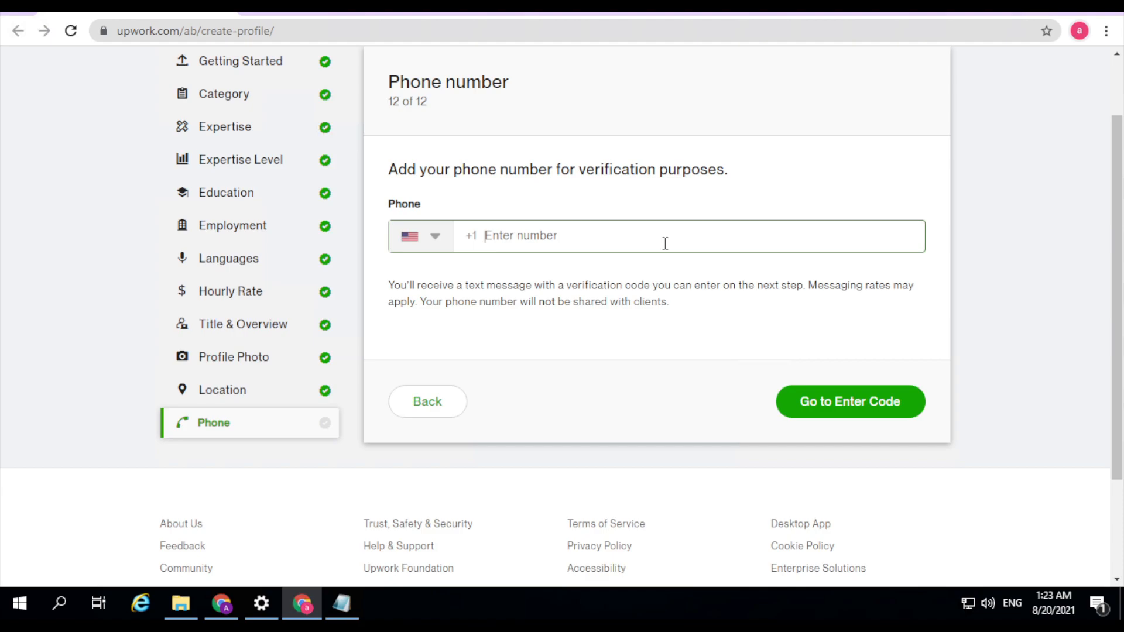
Enter the phone number, correcting a mistyped digit, and request a texted verification code.
click(798, 402)
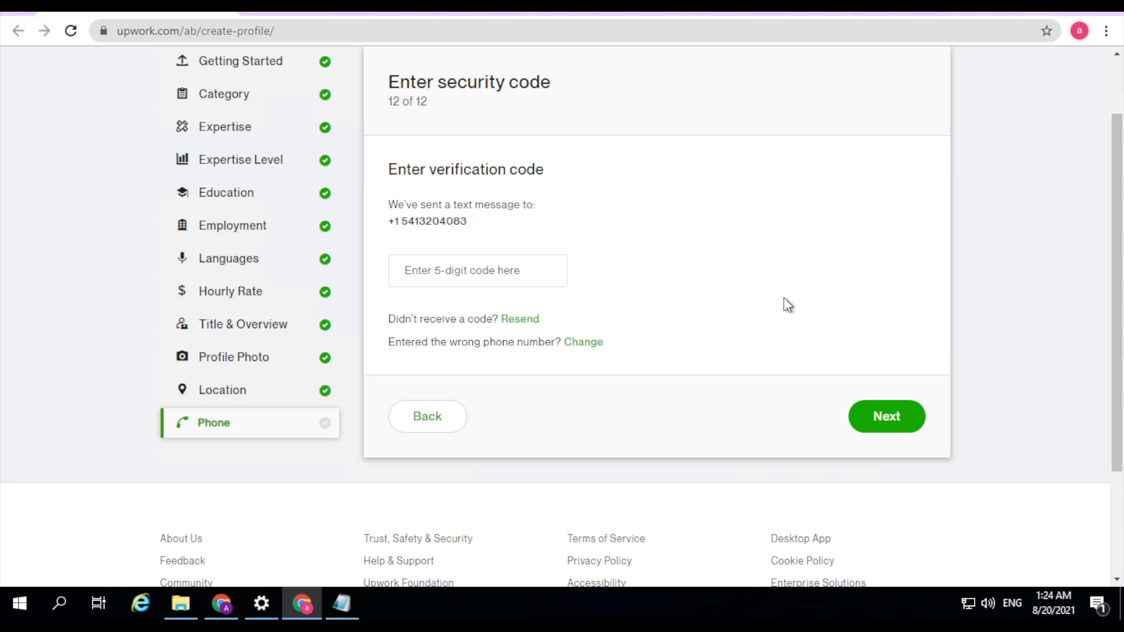
Enter the 5-digit verification code from the text and submit it.
click(527, 266)
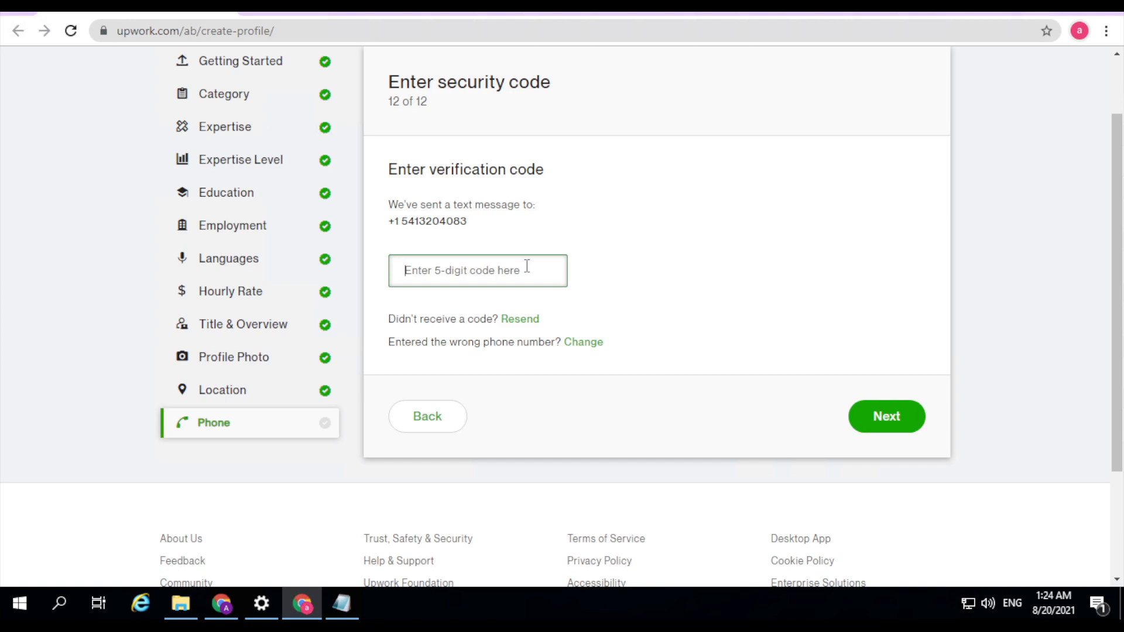
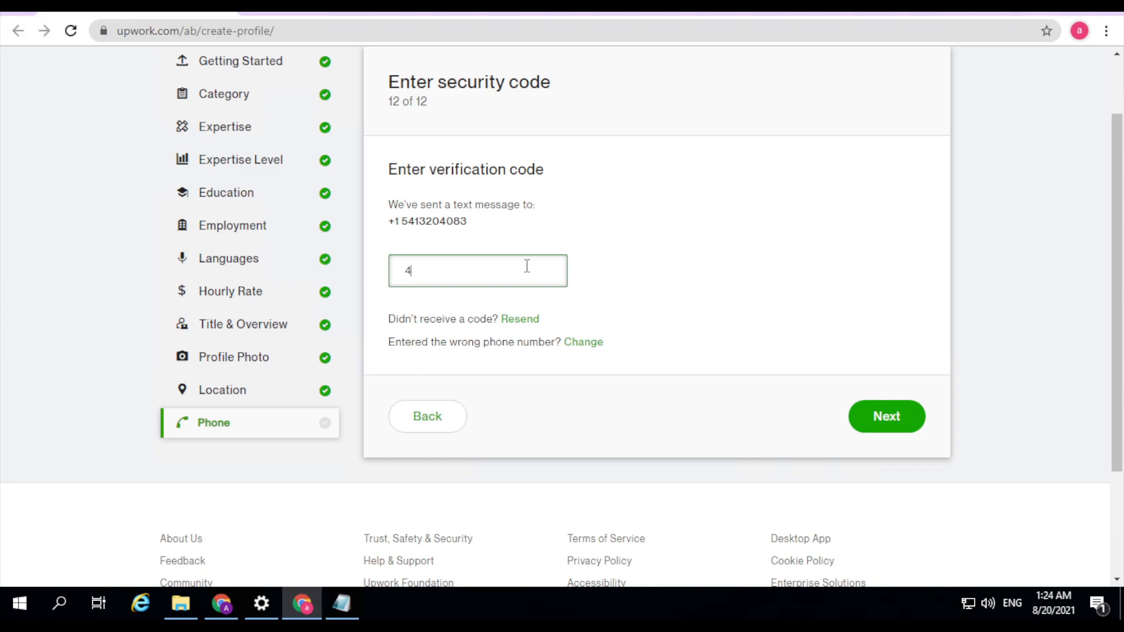
click(872, 422)
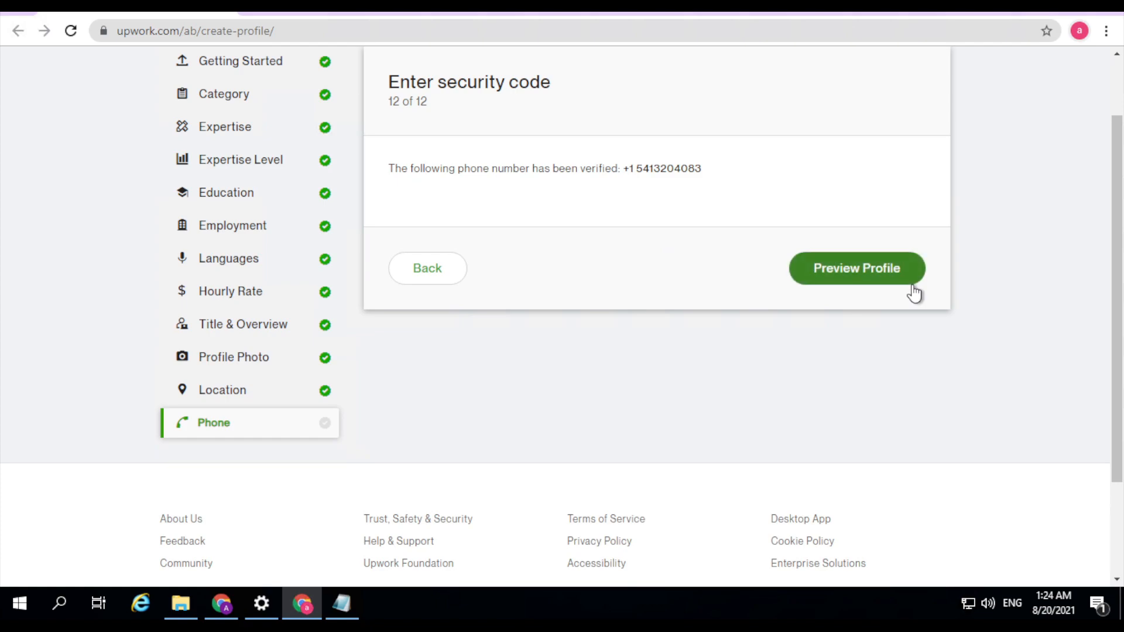
Preview the finished profile, scroll through it, then submit the profile.
click(855, 269)
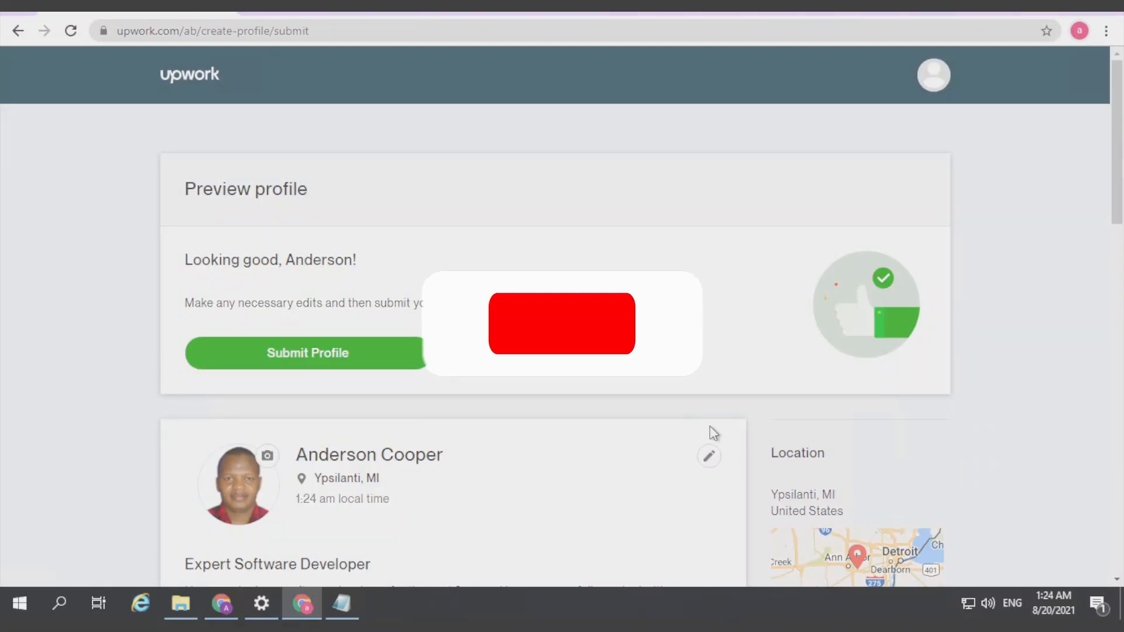
scroll(709, 426, down, 12)
scroll(710, 427, down, 4)
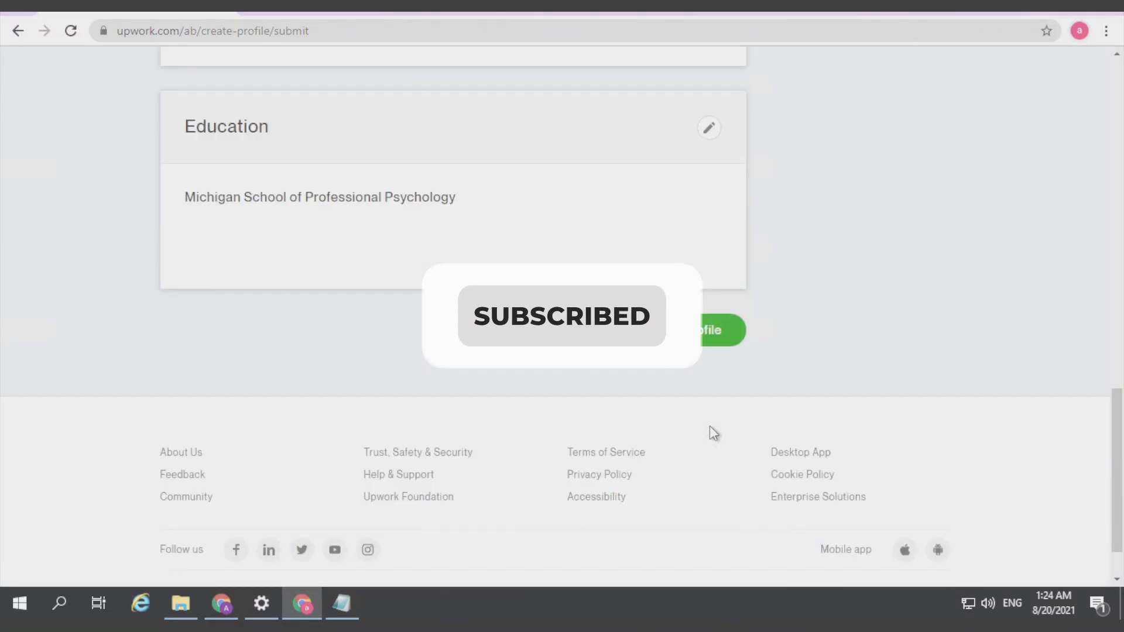
scroll(710, 427, up, 8)
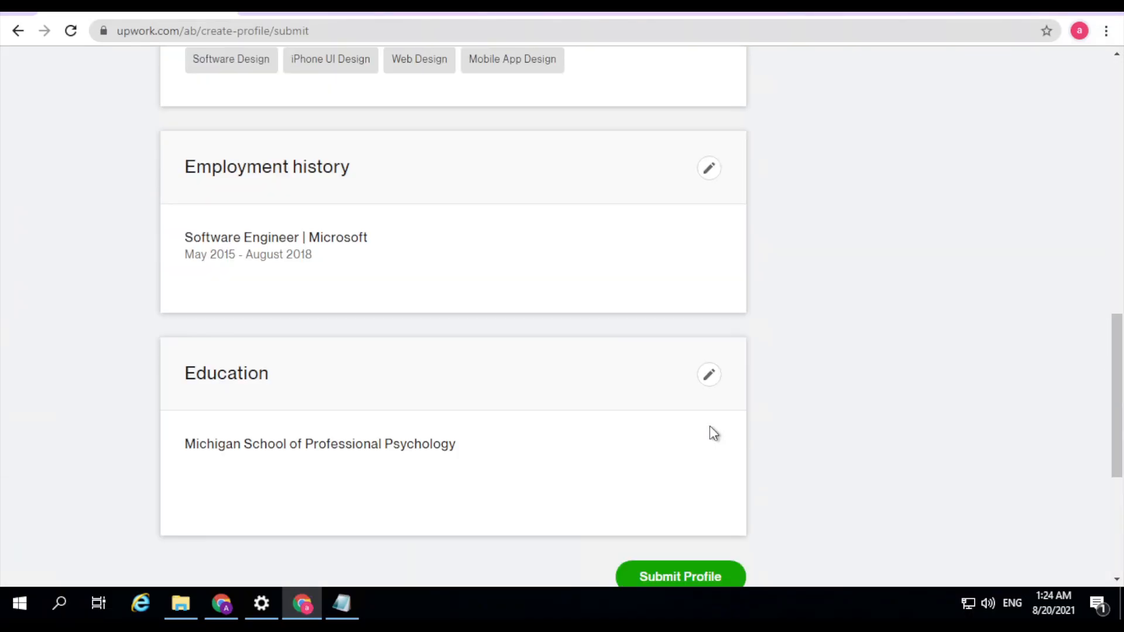
scroll(710, 427, up, 7)
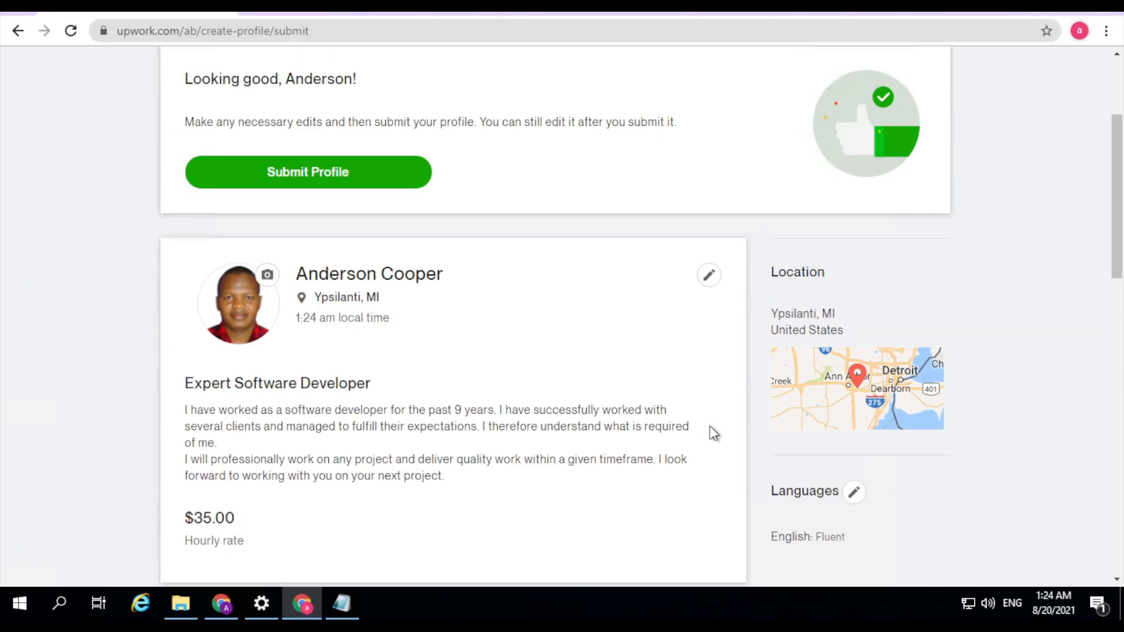
scroll(709, 433, up, 3)
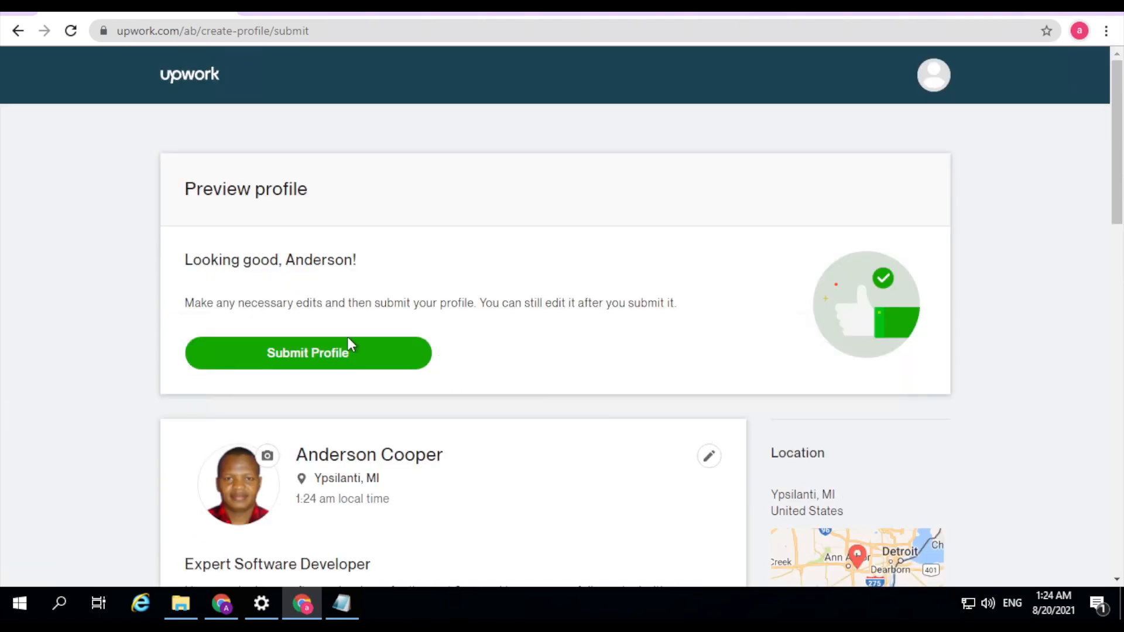
click(323, 358)
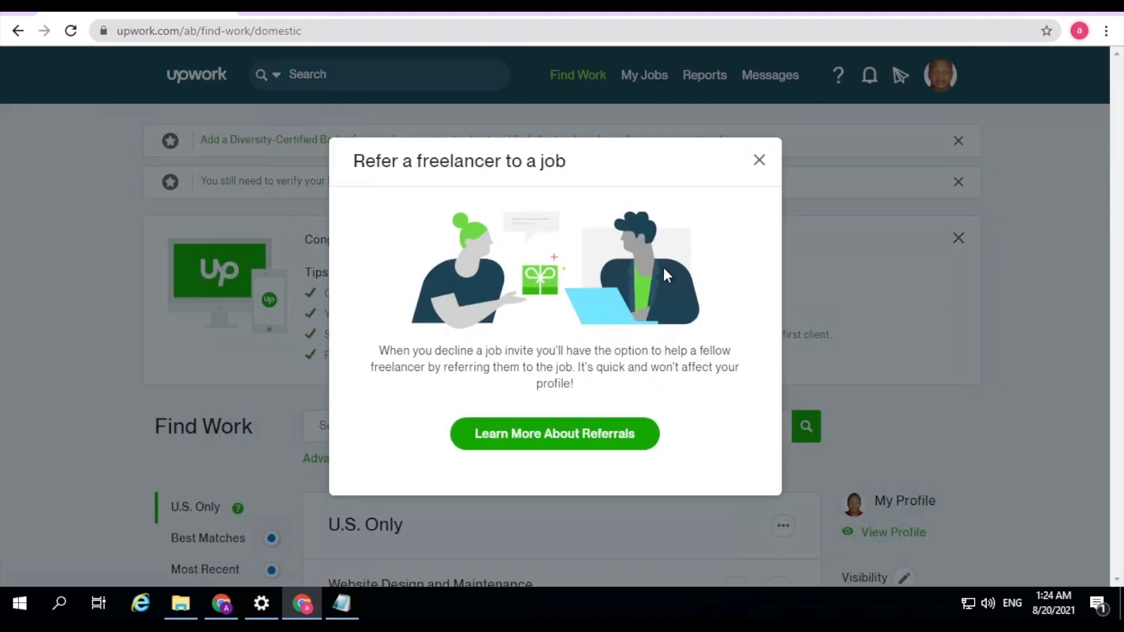
Dismiss the Refer a freelancer pop-up and browse the Find Work job list.
click(758, 161)
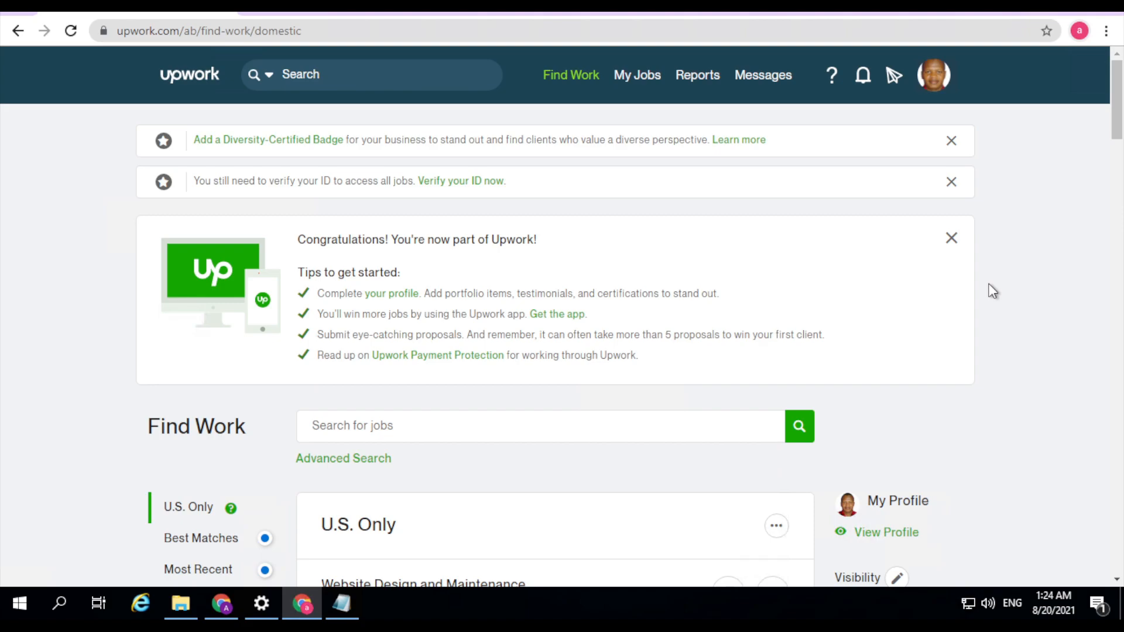
scroll(993, 291, down, 10)
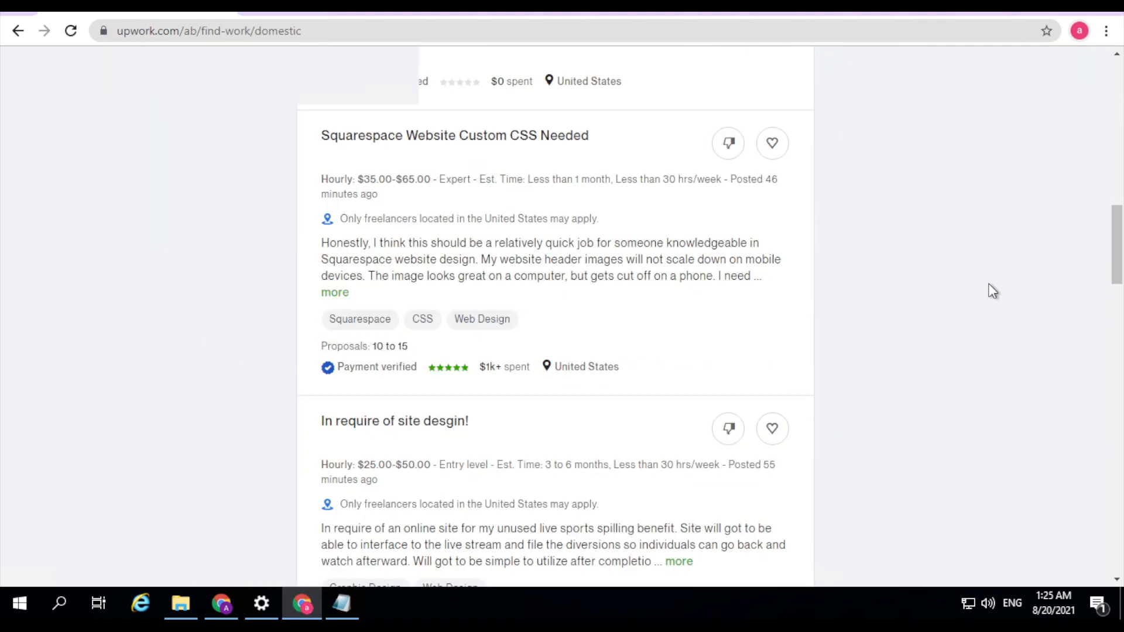
scroll(697, 462, up, 10)
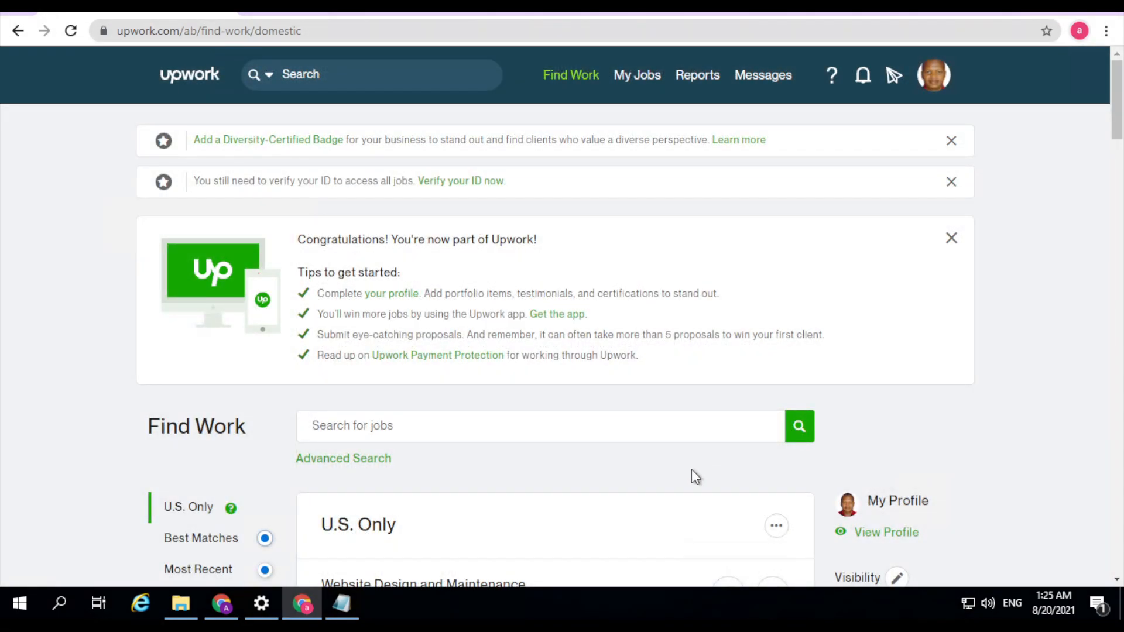
scroll(691, 469, down, 6)
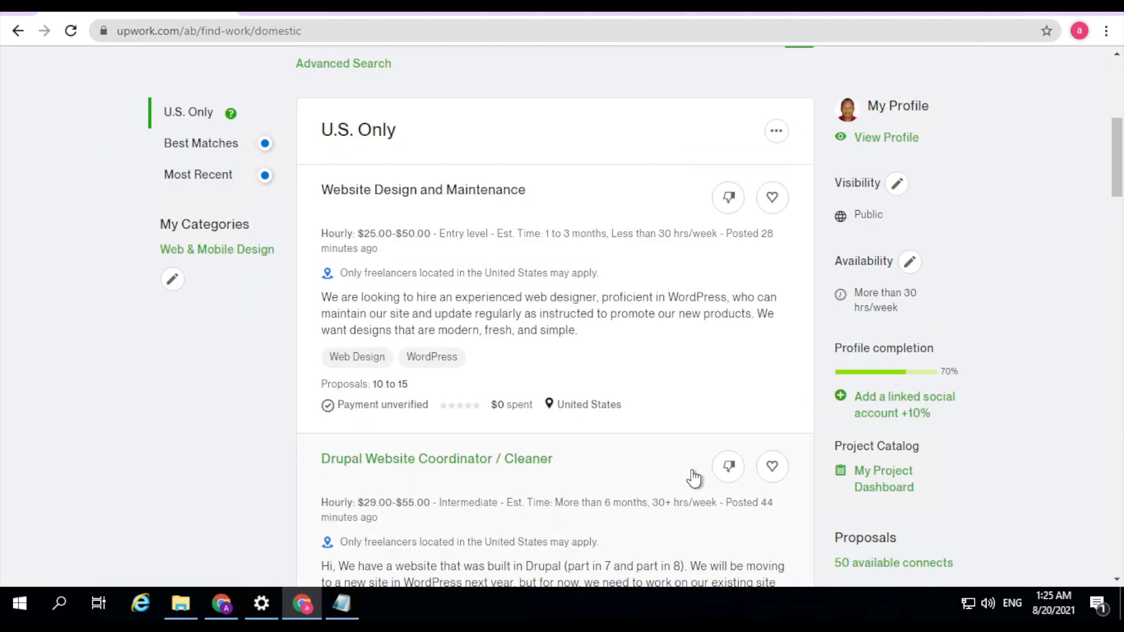
Review the Website Design and Maintenance job details, then return to the job list.
click(481, 193)
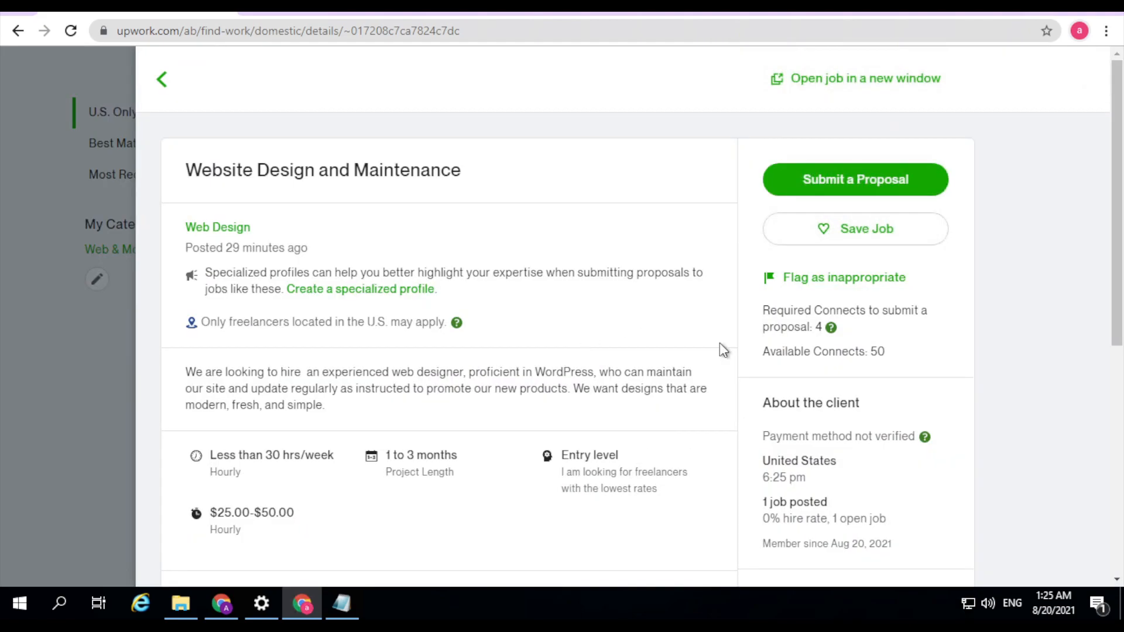
scroll(717, 410, down, 8)
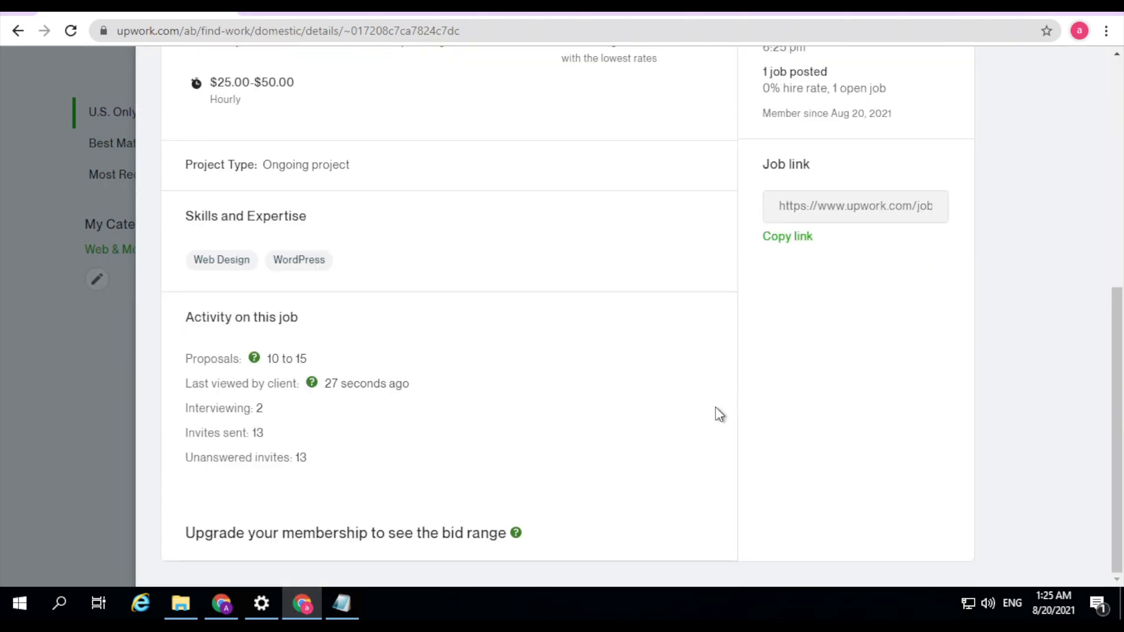
click(63, 395)
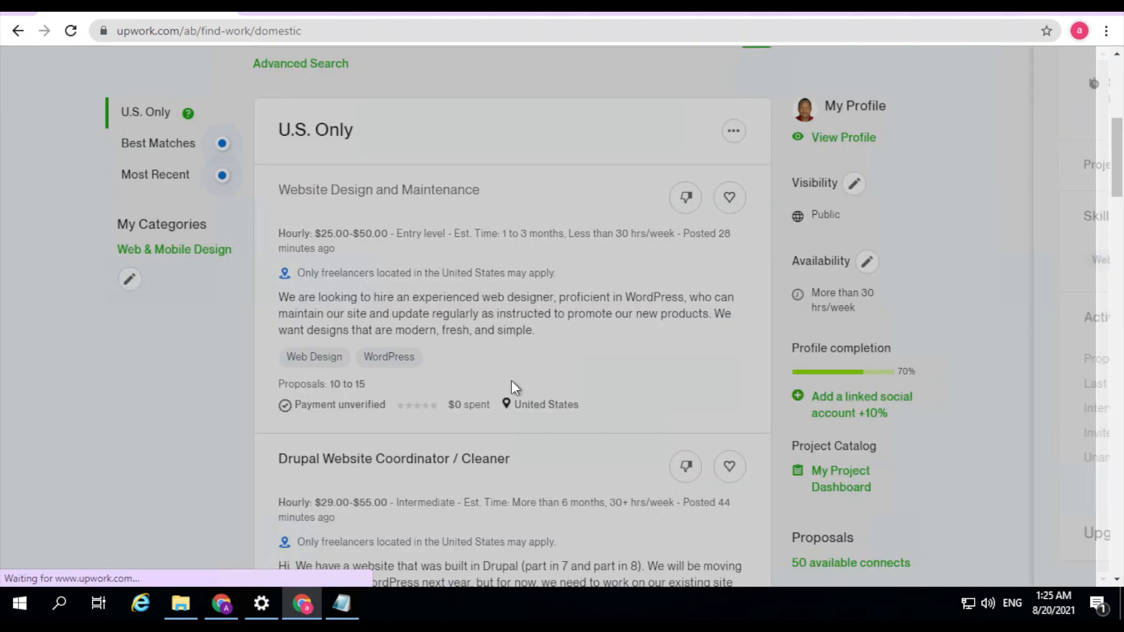
scroll(513, 387, up, 10)
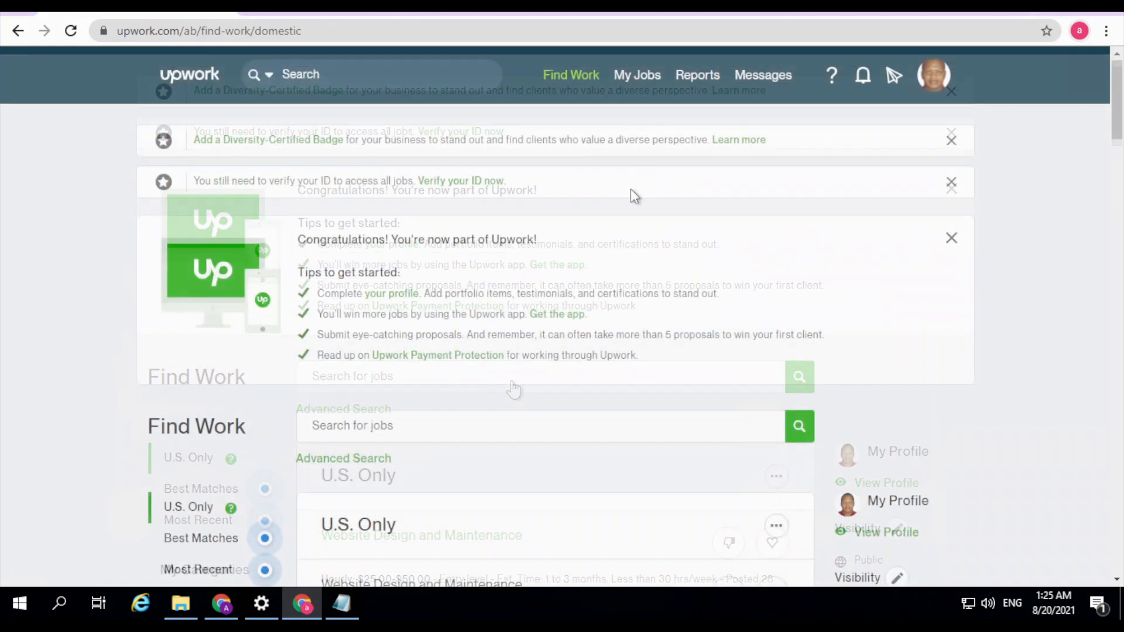